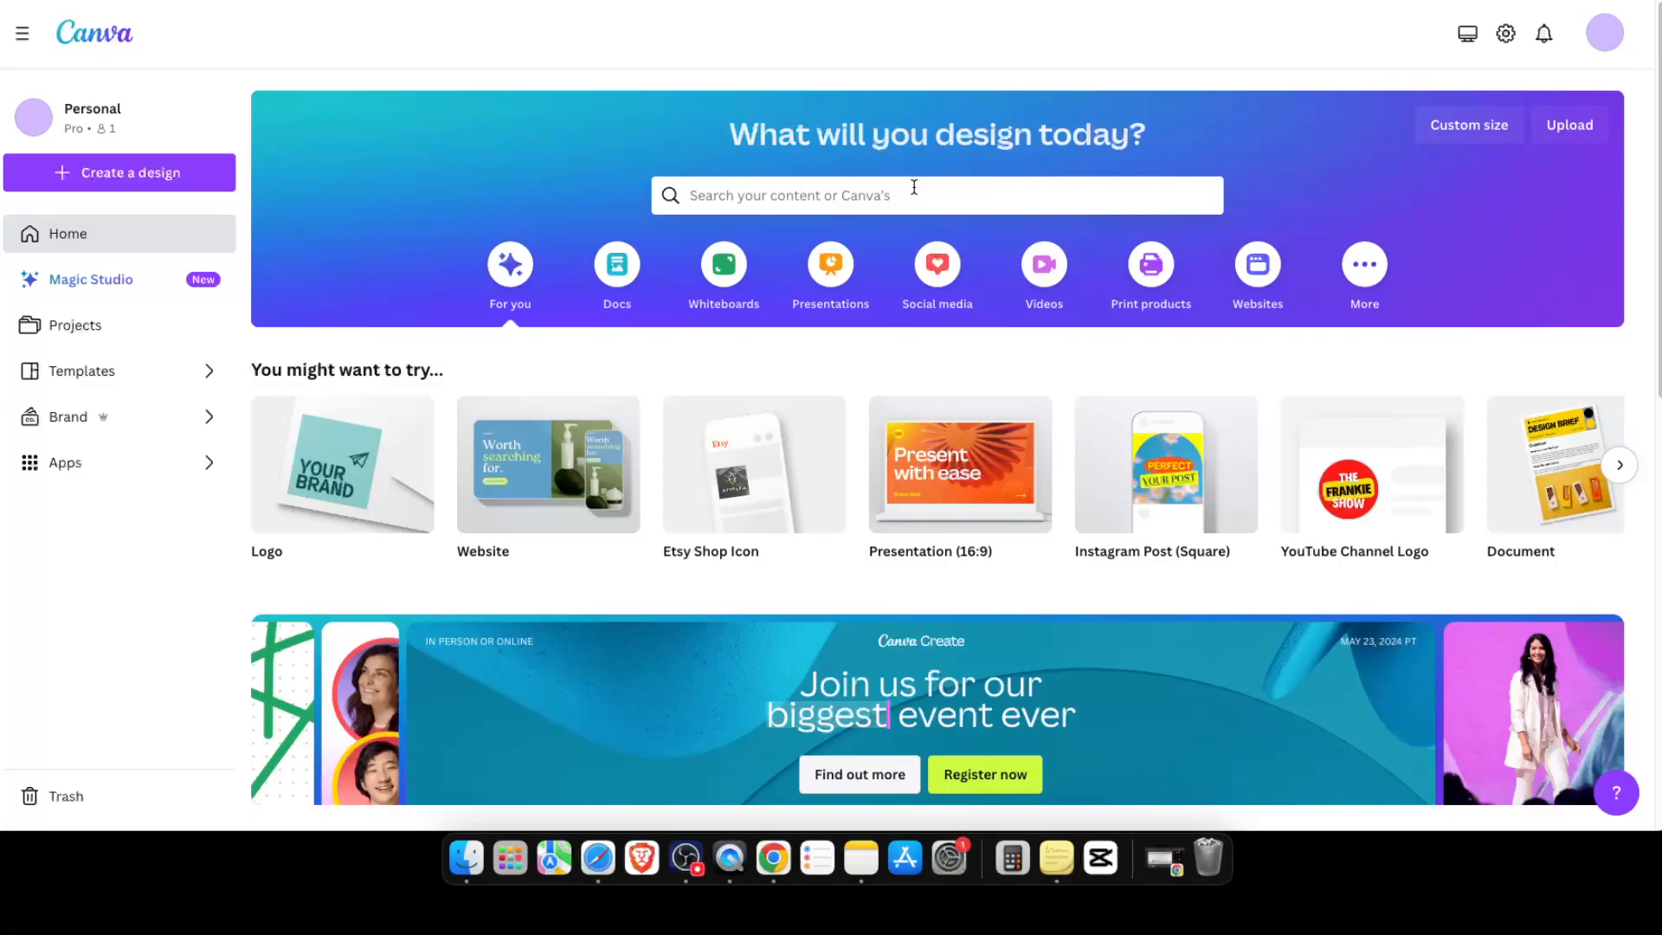
Step: Create a blank Website design and apply the cocktail cover page from the Emerald Black and White Aspirational Elegance Style template
{"action": "left_click", "coordinate": [915, 187]}
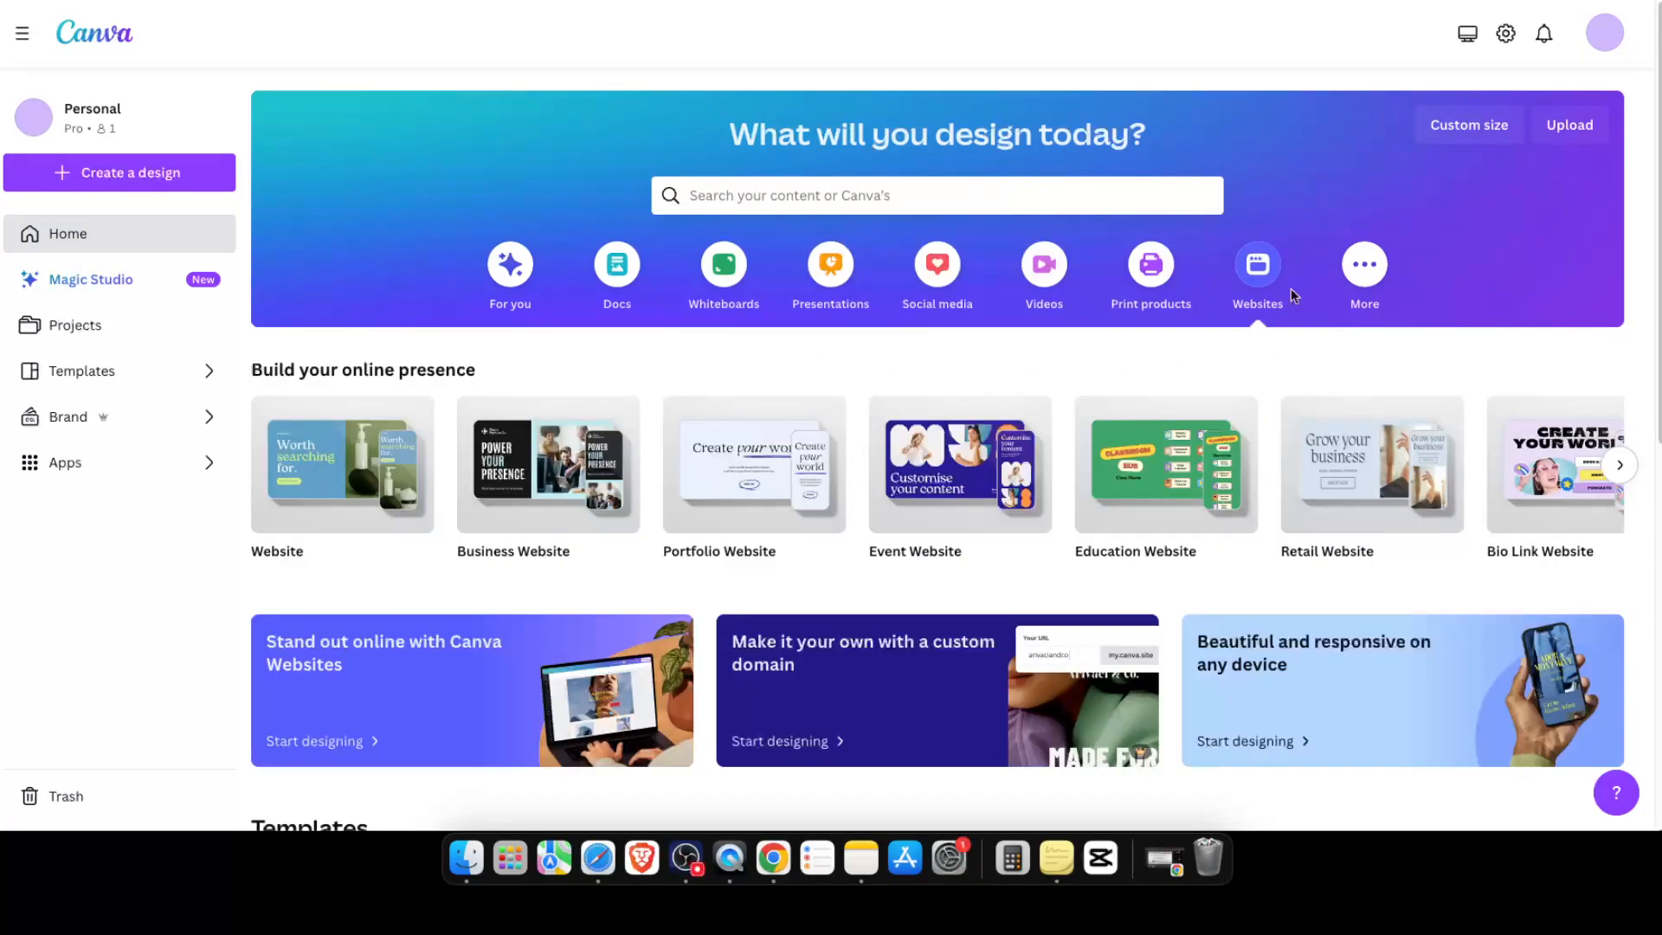
{"action": "left_click", "coordinate": [342, 467]}
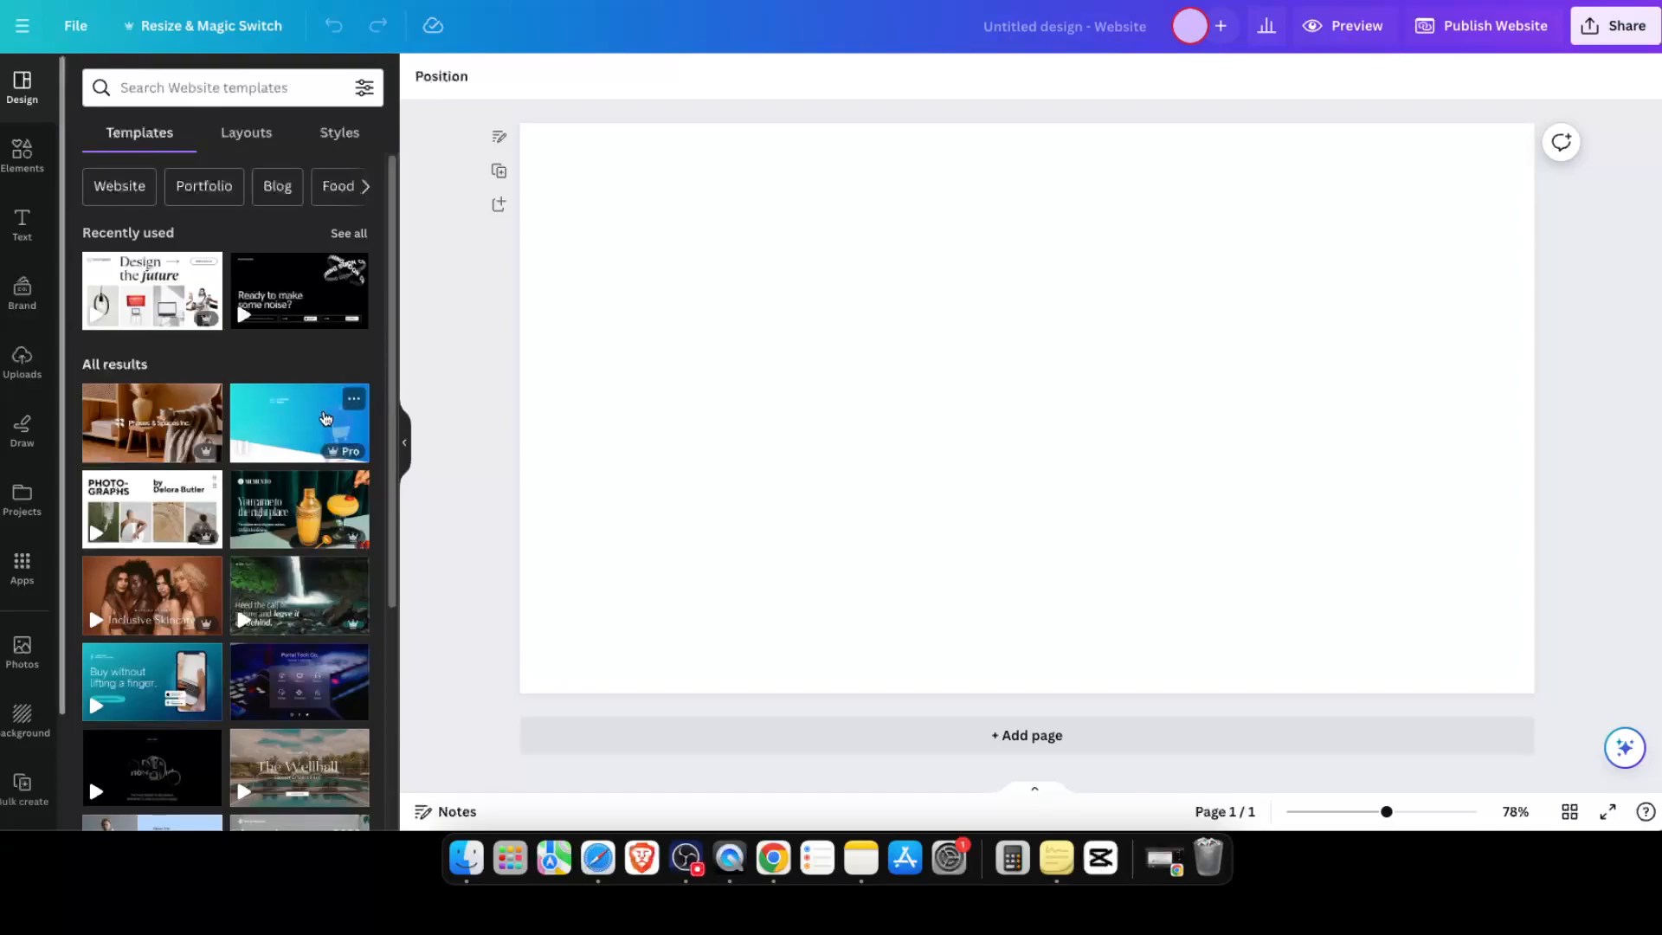
{"action": "scroll", "coordinate": [327, 407], "scroll_direction": "down", "scroll_amount": 2}
{"action": "scroll", "coordinate": [328, 416], "scroll_direction": "down", "scroll_amount": 7}
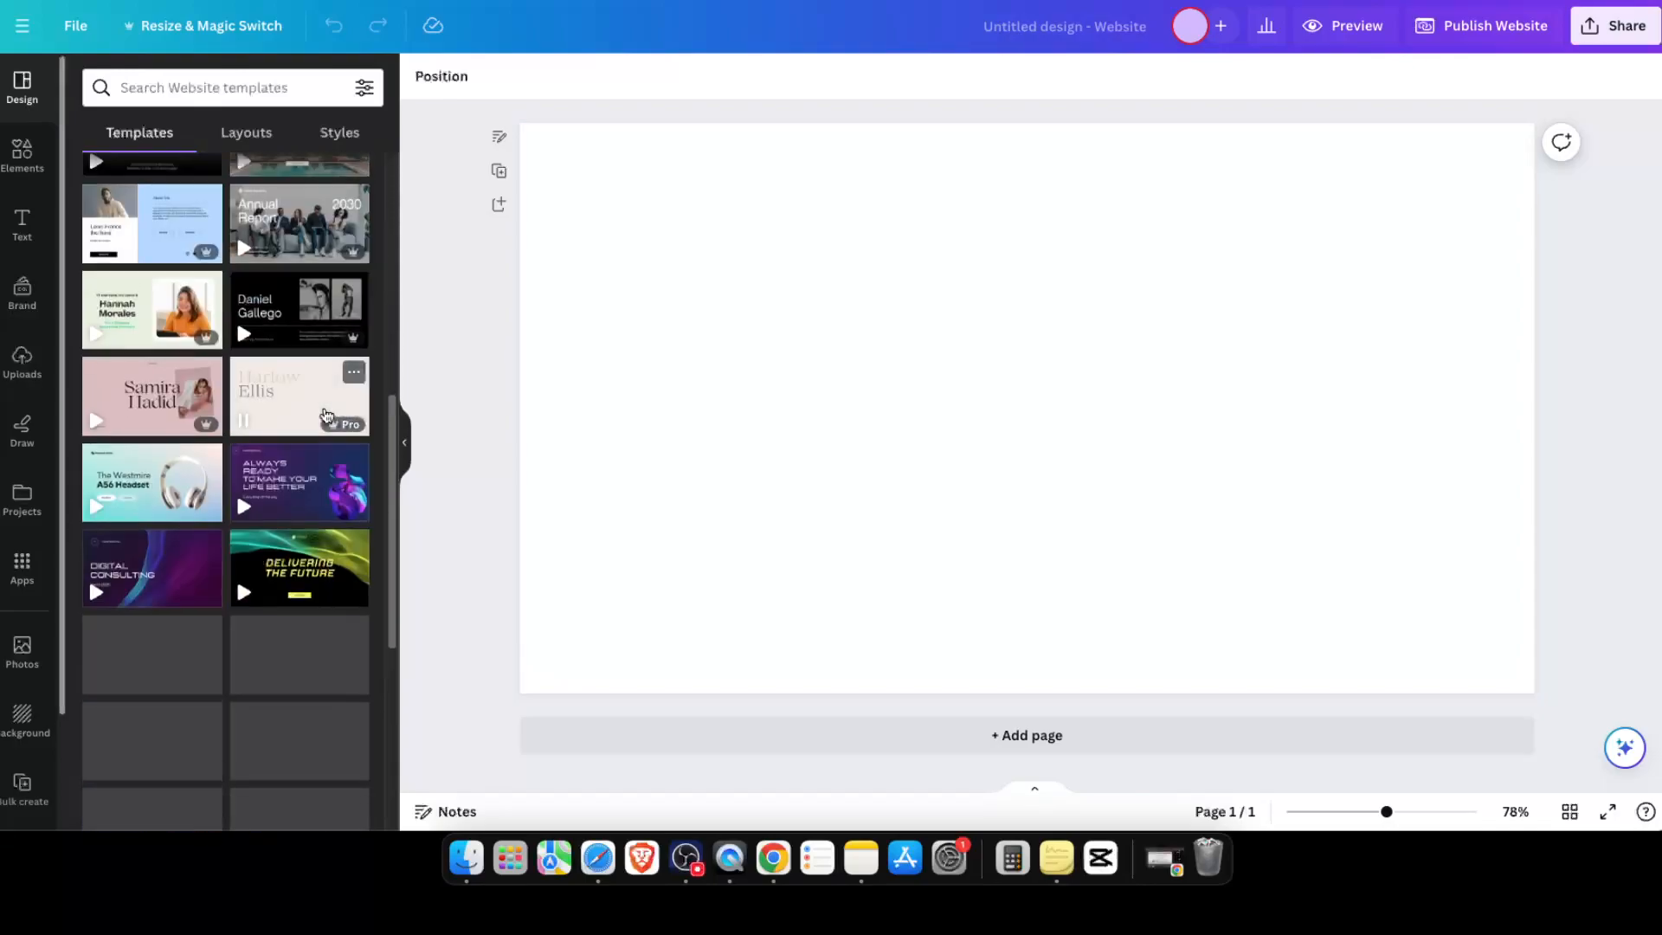
{"action": "scroll", "coordinate": [327, 416], "scroll_direction": "down", "scroll_amount": 5}
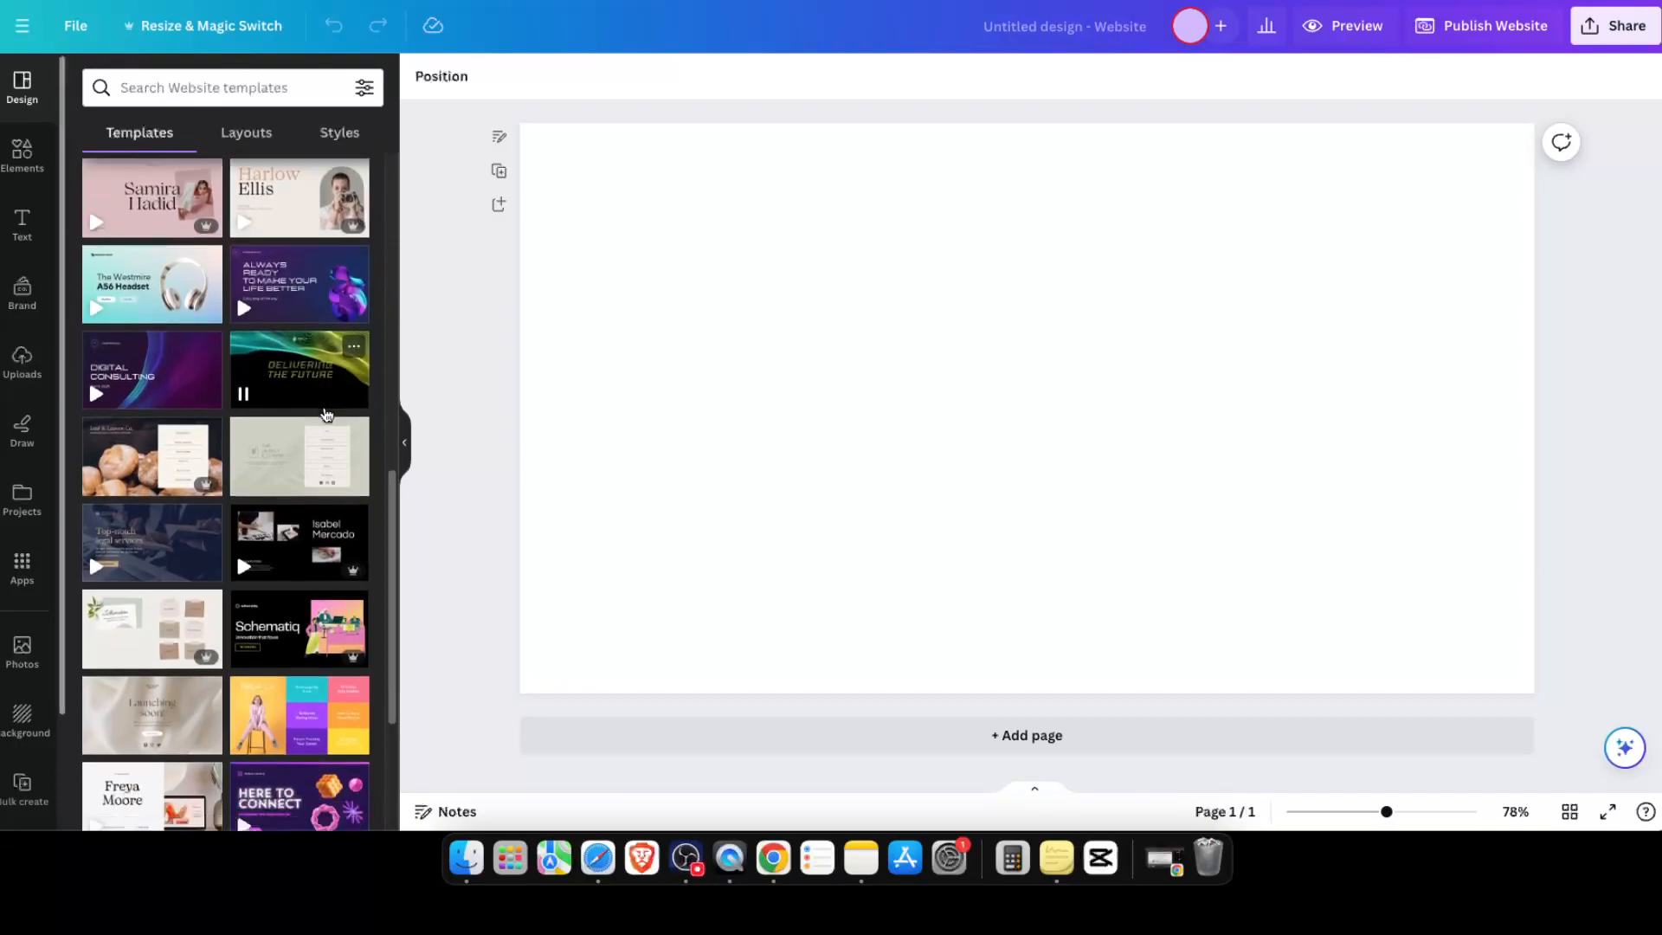
{"action": "scroll", "coordinate": [328, 414], "scroll_direction": "down", "scroll_amount": 4}
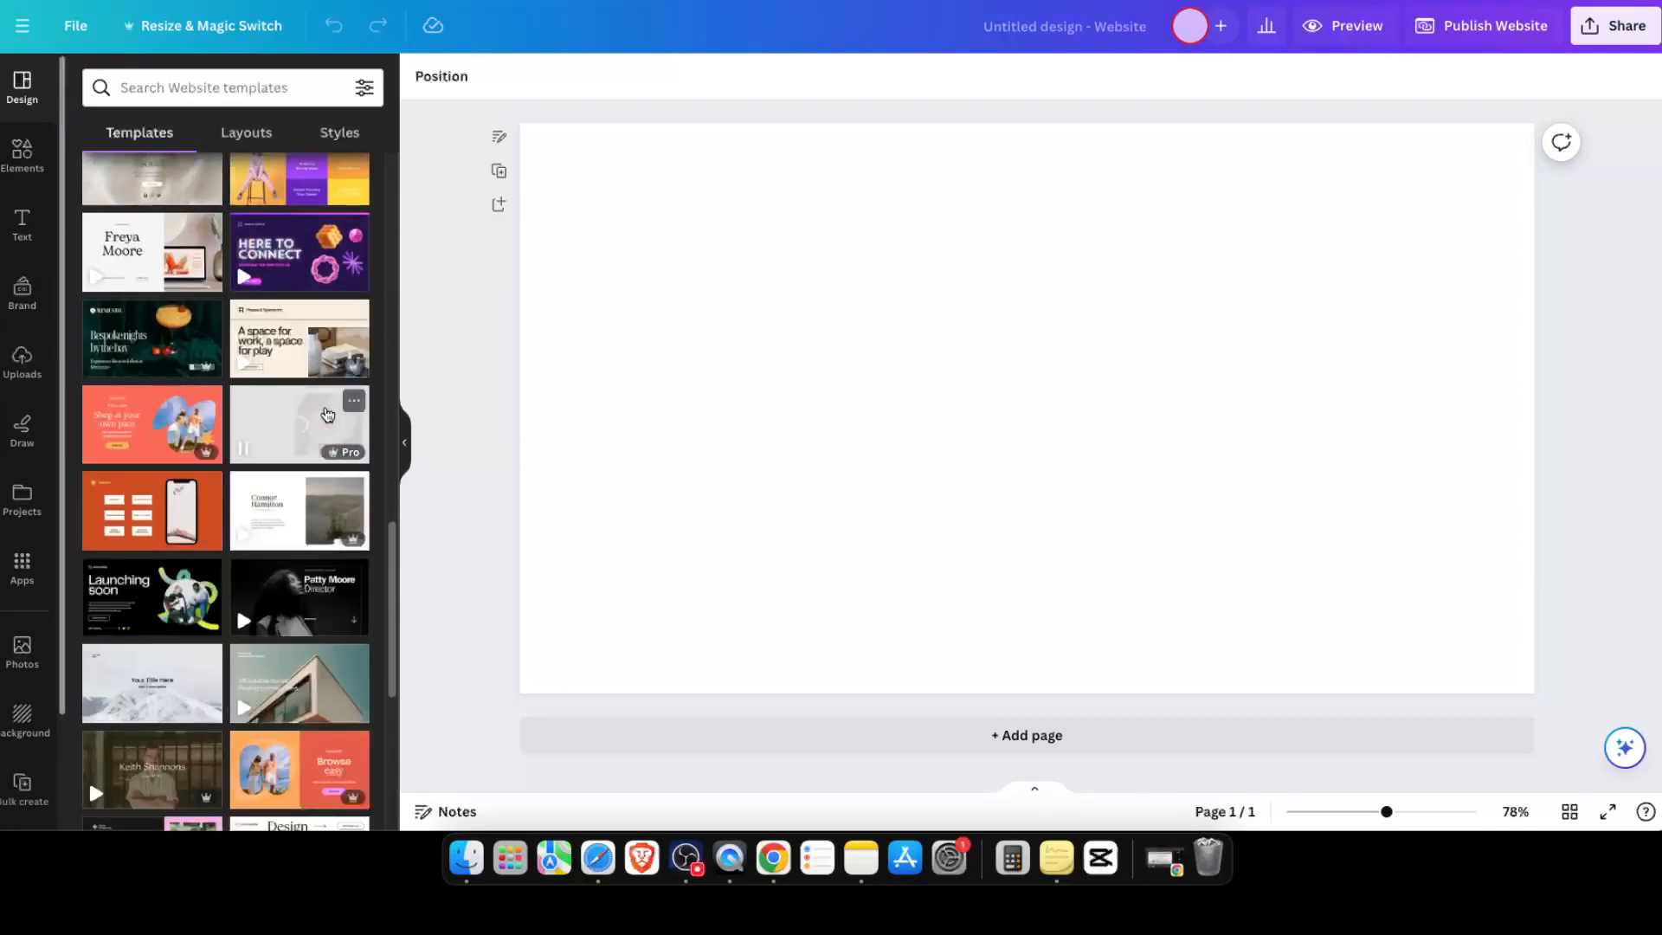
{"action": "scroll", "coordinate": [327, 416], "scroll_direction": "down", "scroll_amount": 1}
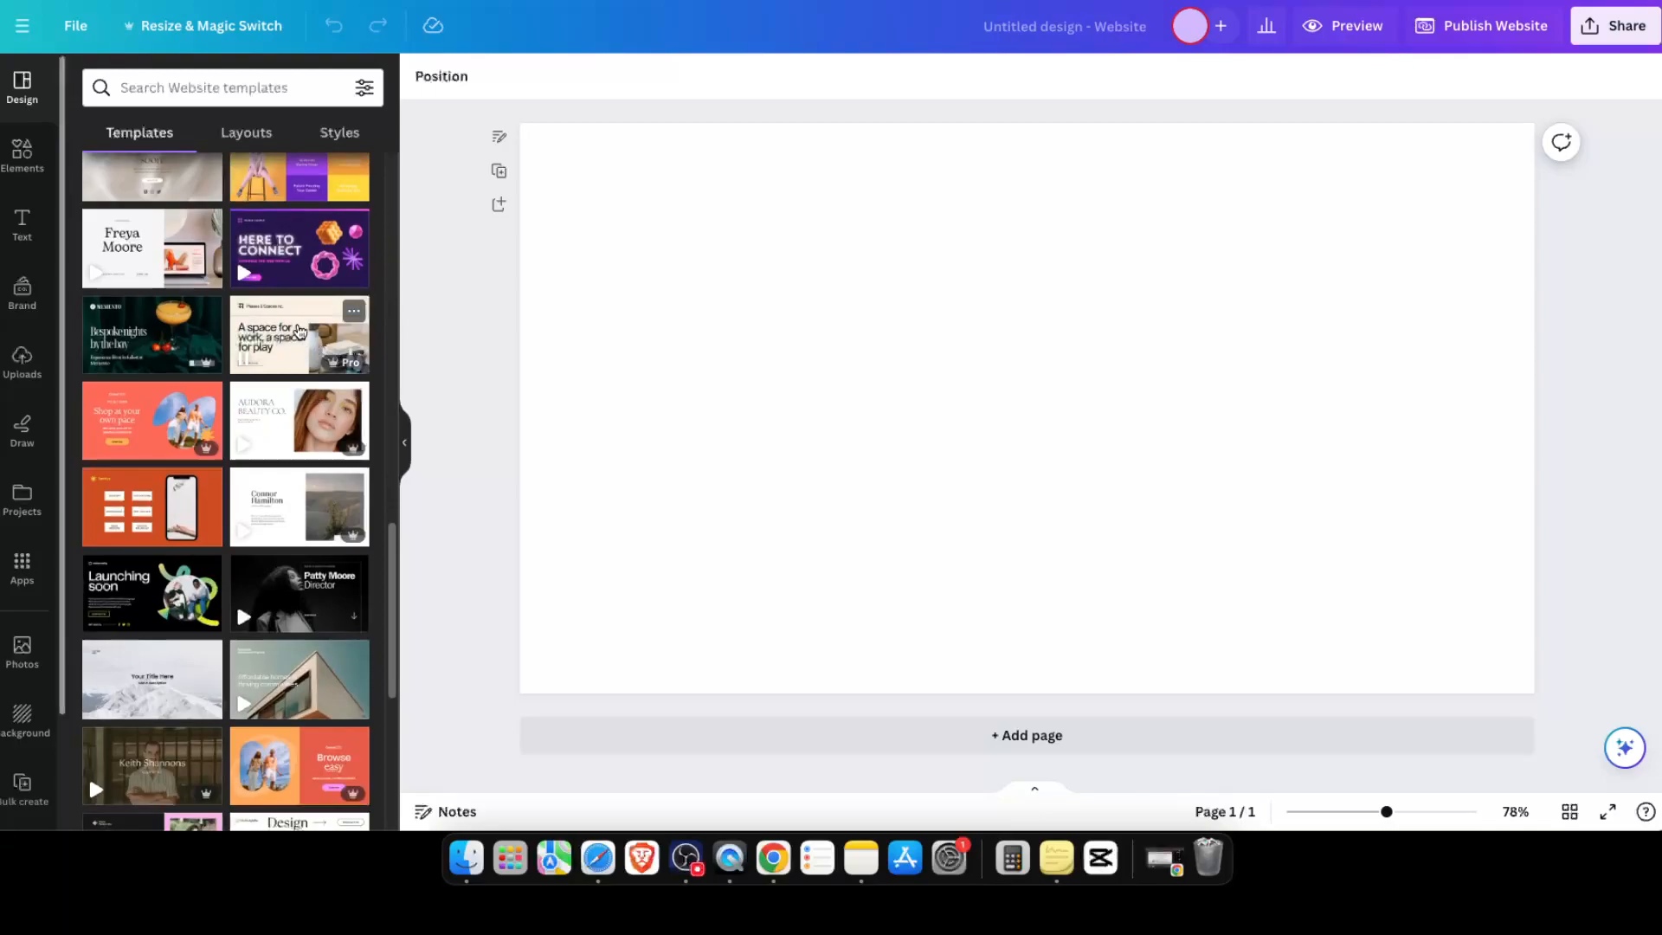
{"action": "scroll", "coordinate": [296, 407], "scroll_direction": "down", "scroll_amount": 1}
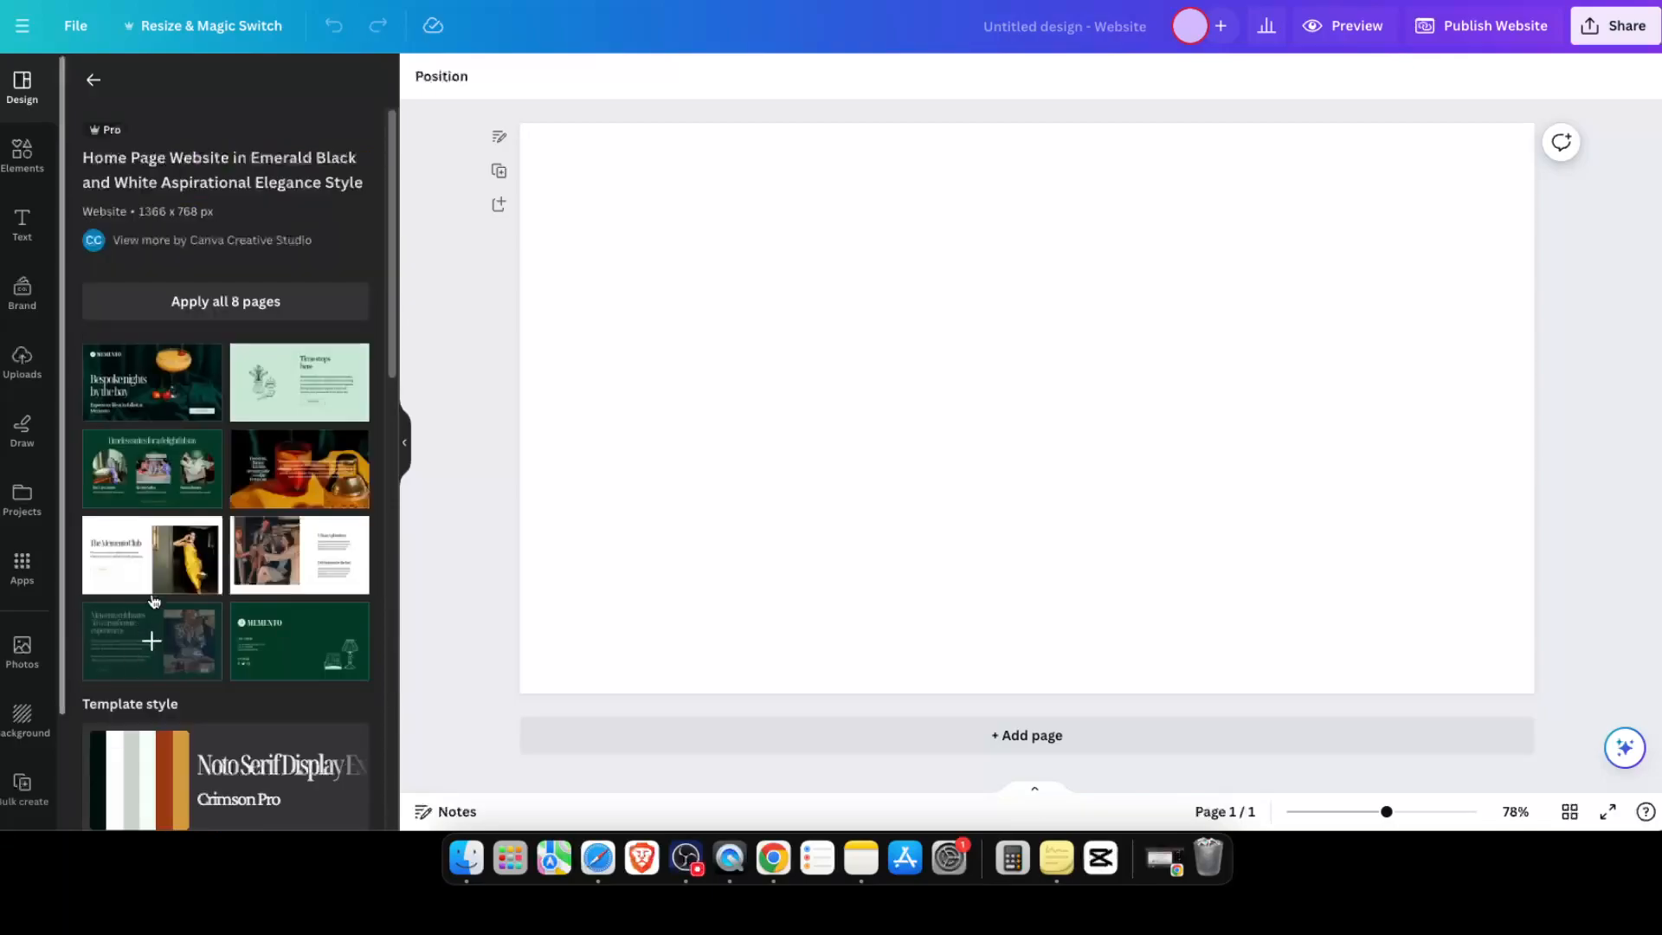
{"action": "left_click", "coordinate": [163, 390]}
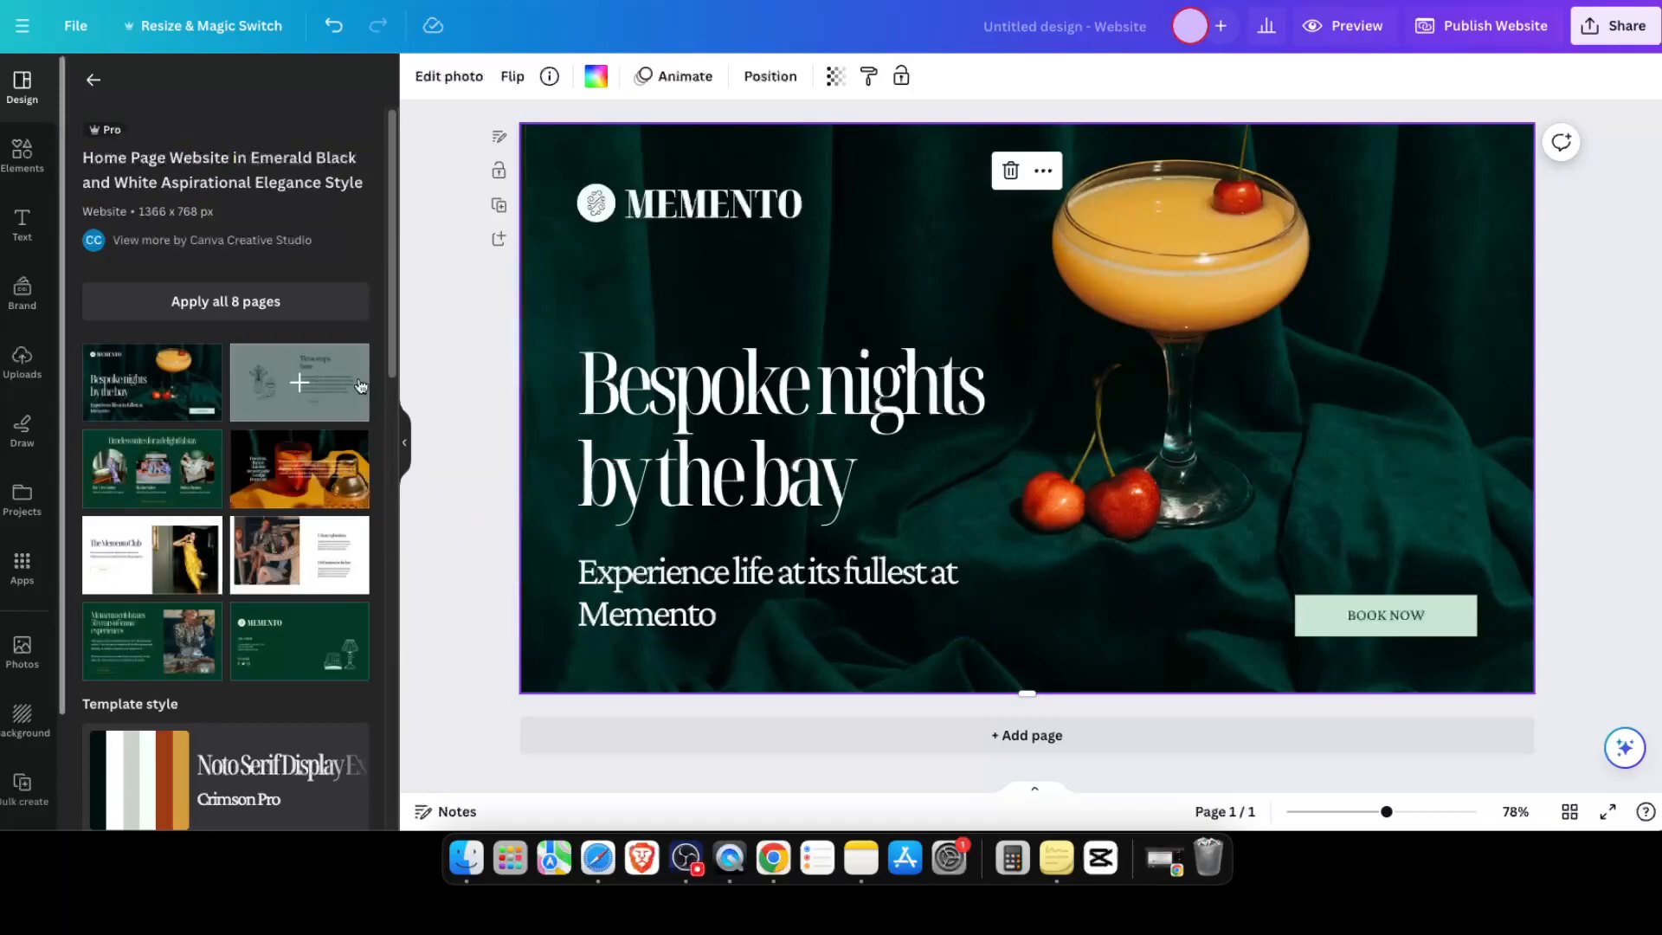
Step: Add the template's Urban explorations, Timeless suites for a delightful stay, and The Memento Club pages as new pages
{"action": "left_click", "coordinate": [315, 572]}
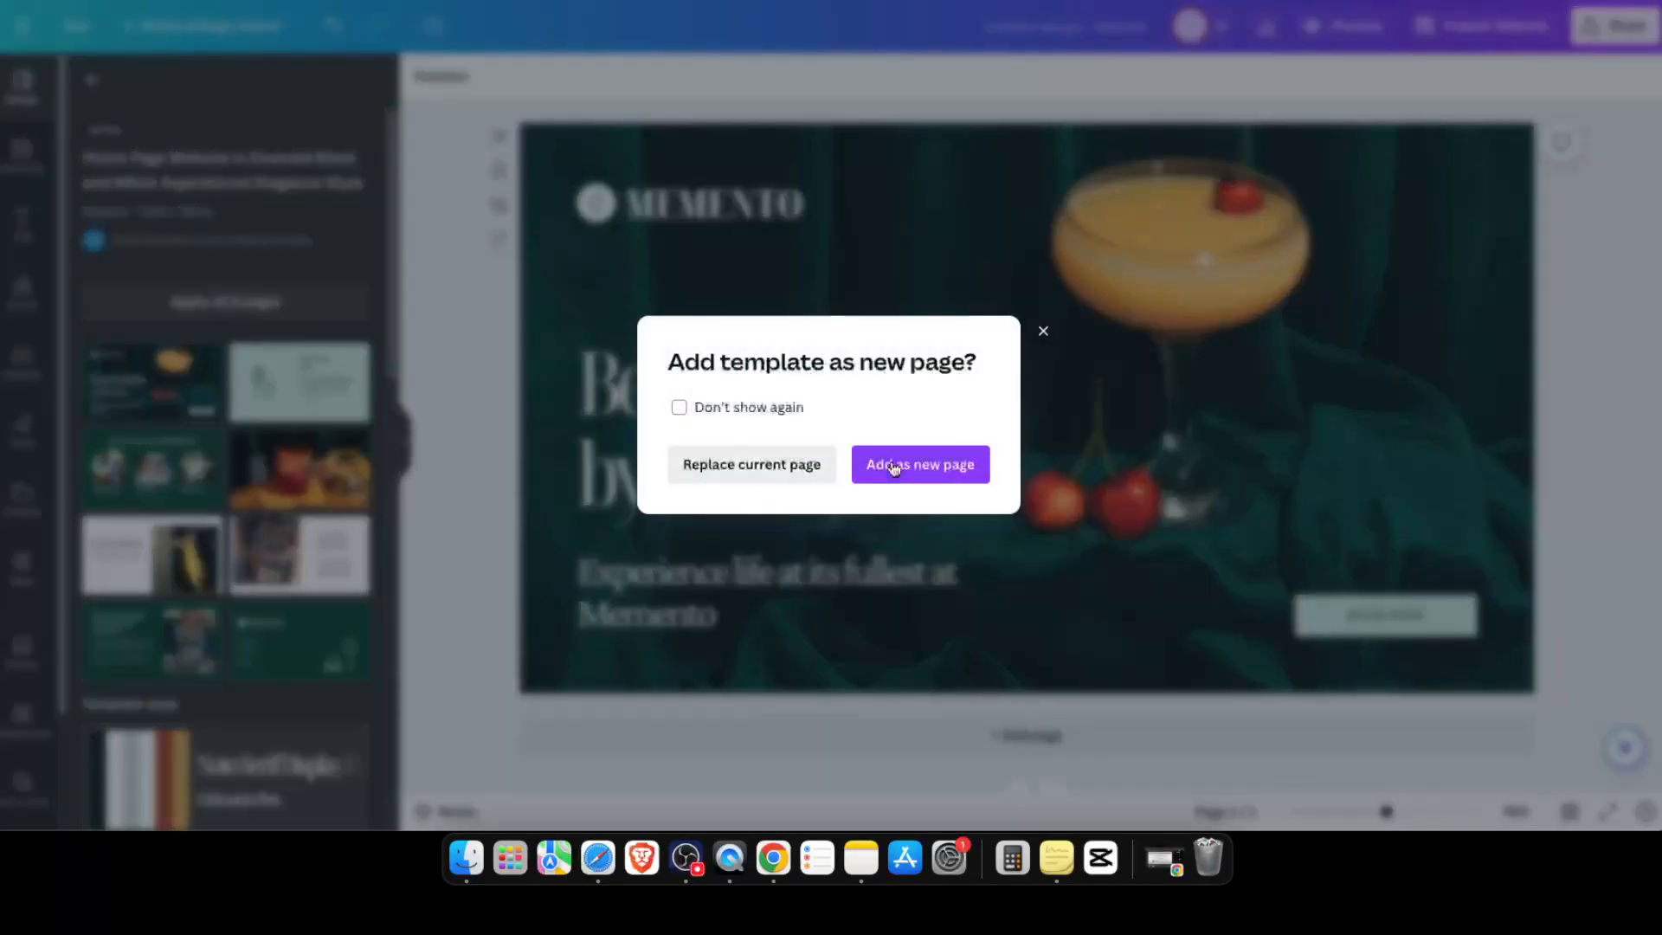
{"action": "left_click", "coordinate": [961, 464]}
{"action": "left_click", "coordinate": [151, 487]}
{"action": "left_click", "coordinate": [905, 476]}
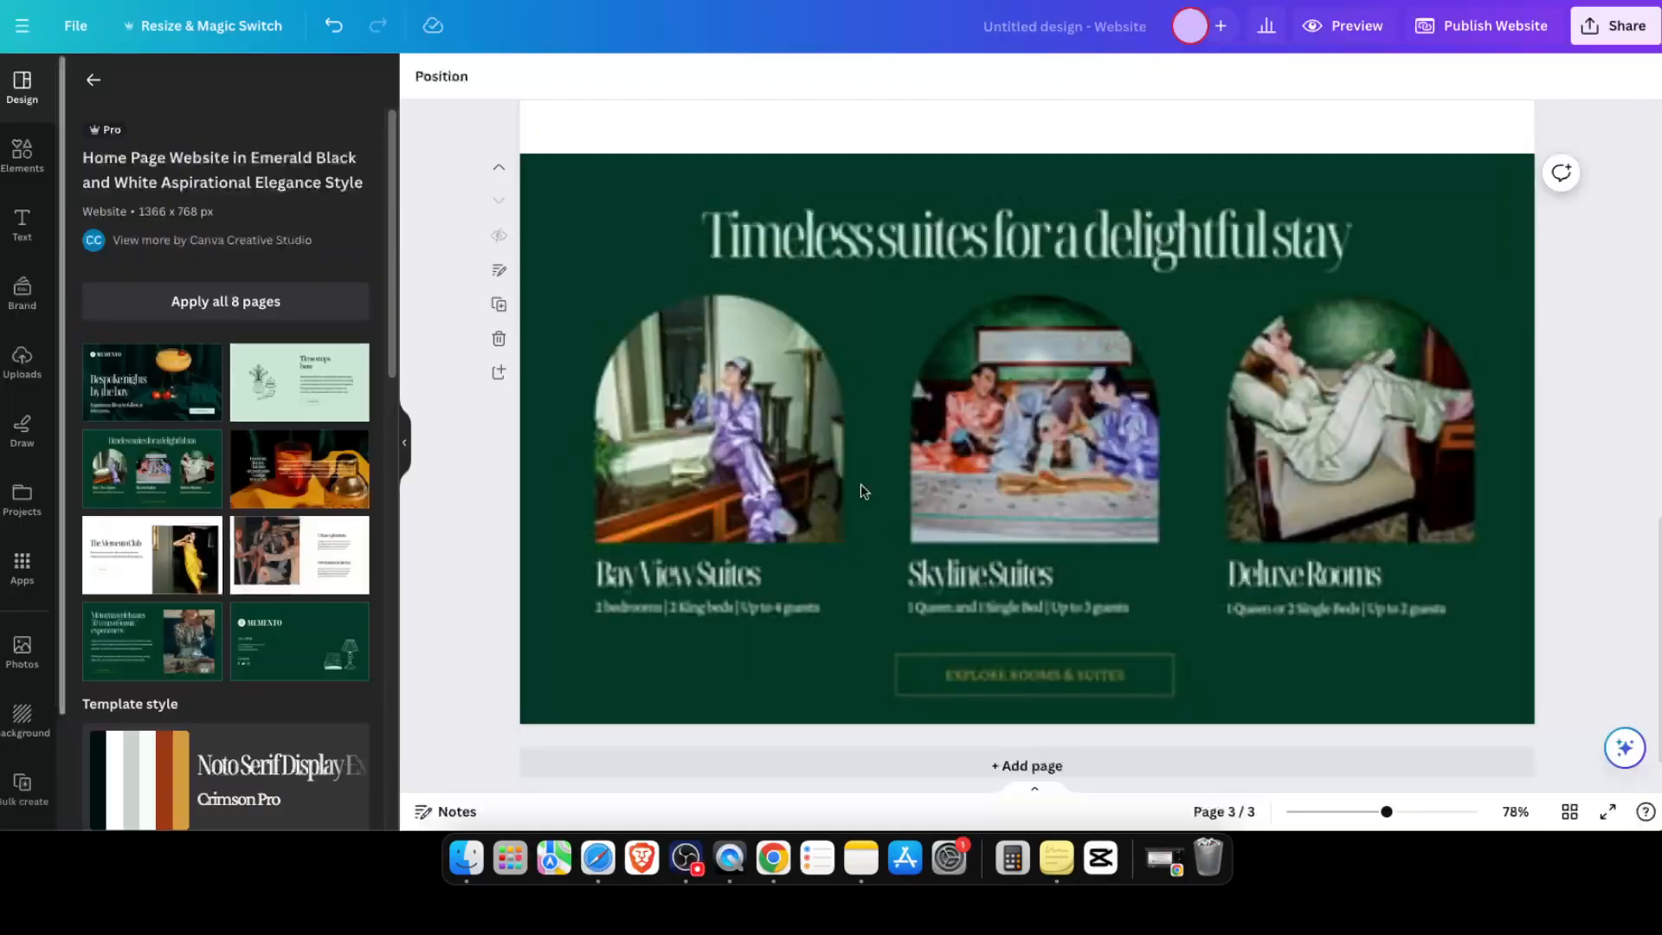
{"action": "left_click", "coordinate": [168, 555]}
{"action": "left_click", "coordinate": [970, 468]}
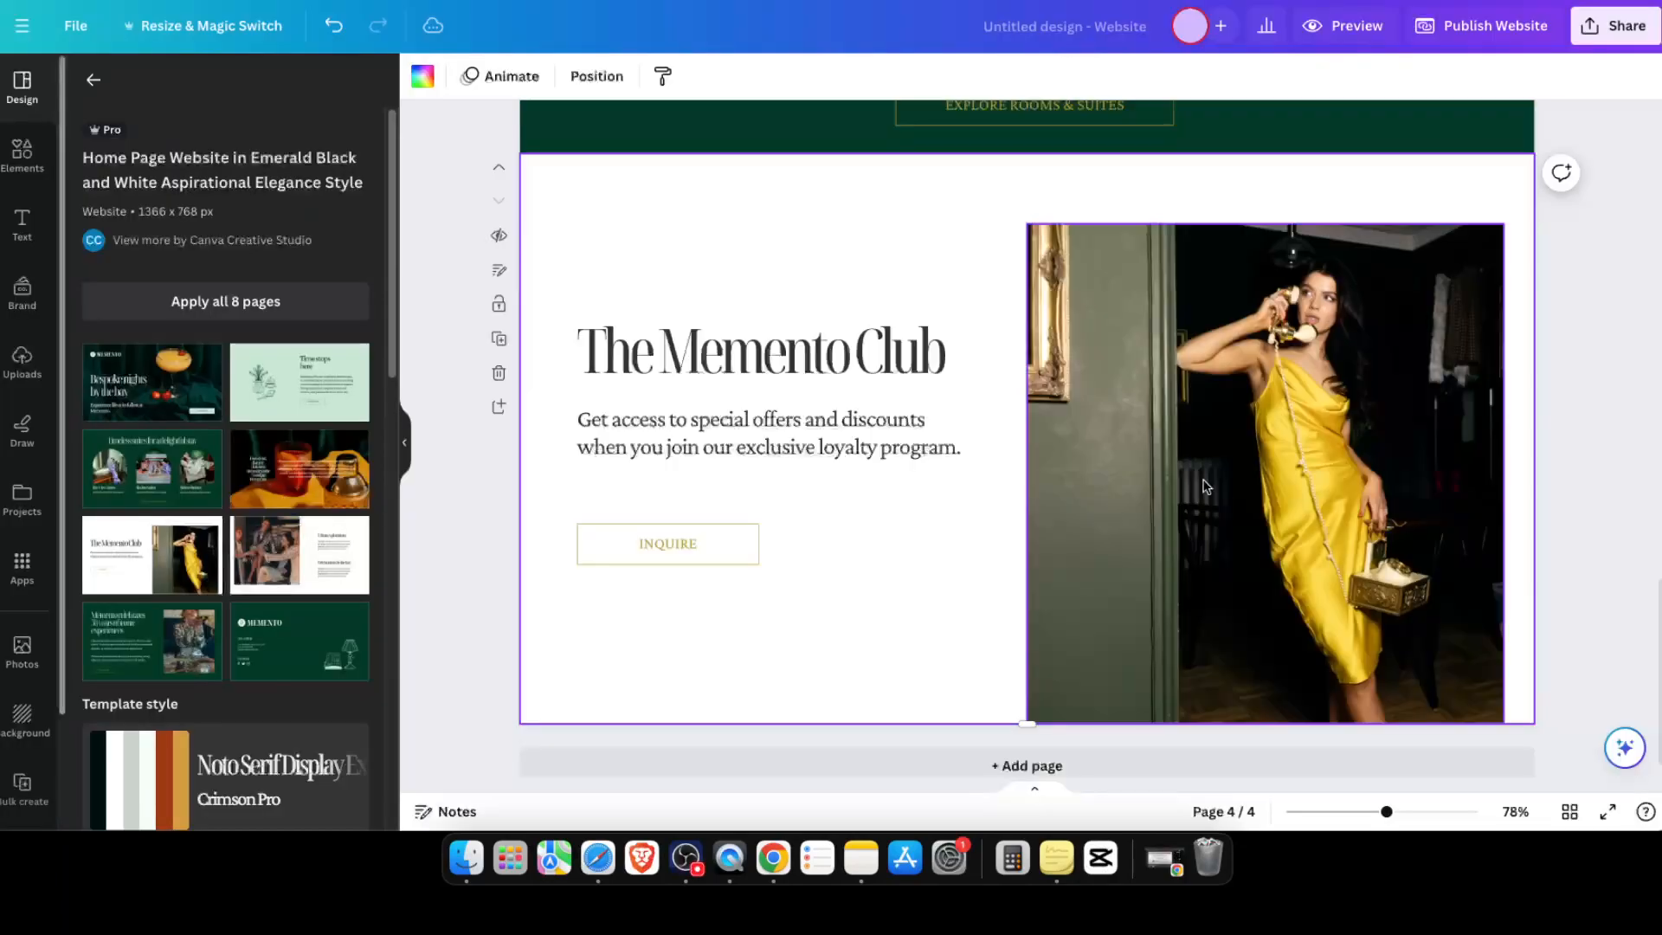
Step: Delete the MEMENTO name and its round logo from the cover page
{"action": "scroll", "coordinate": [1546, 465], "scroll_direction": "up", "scroll_amount": 20}
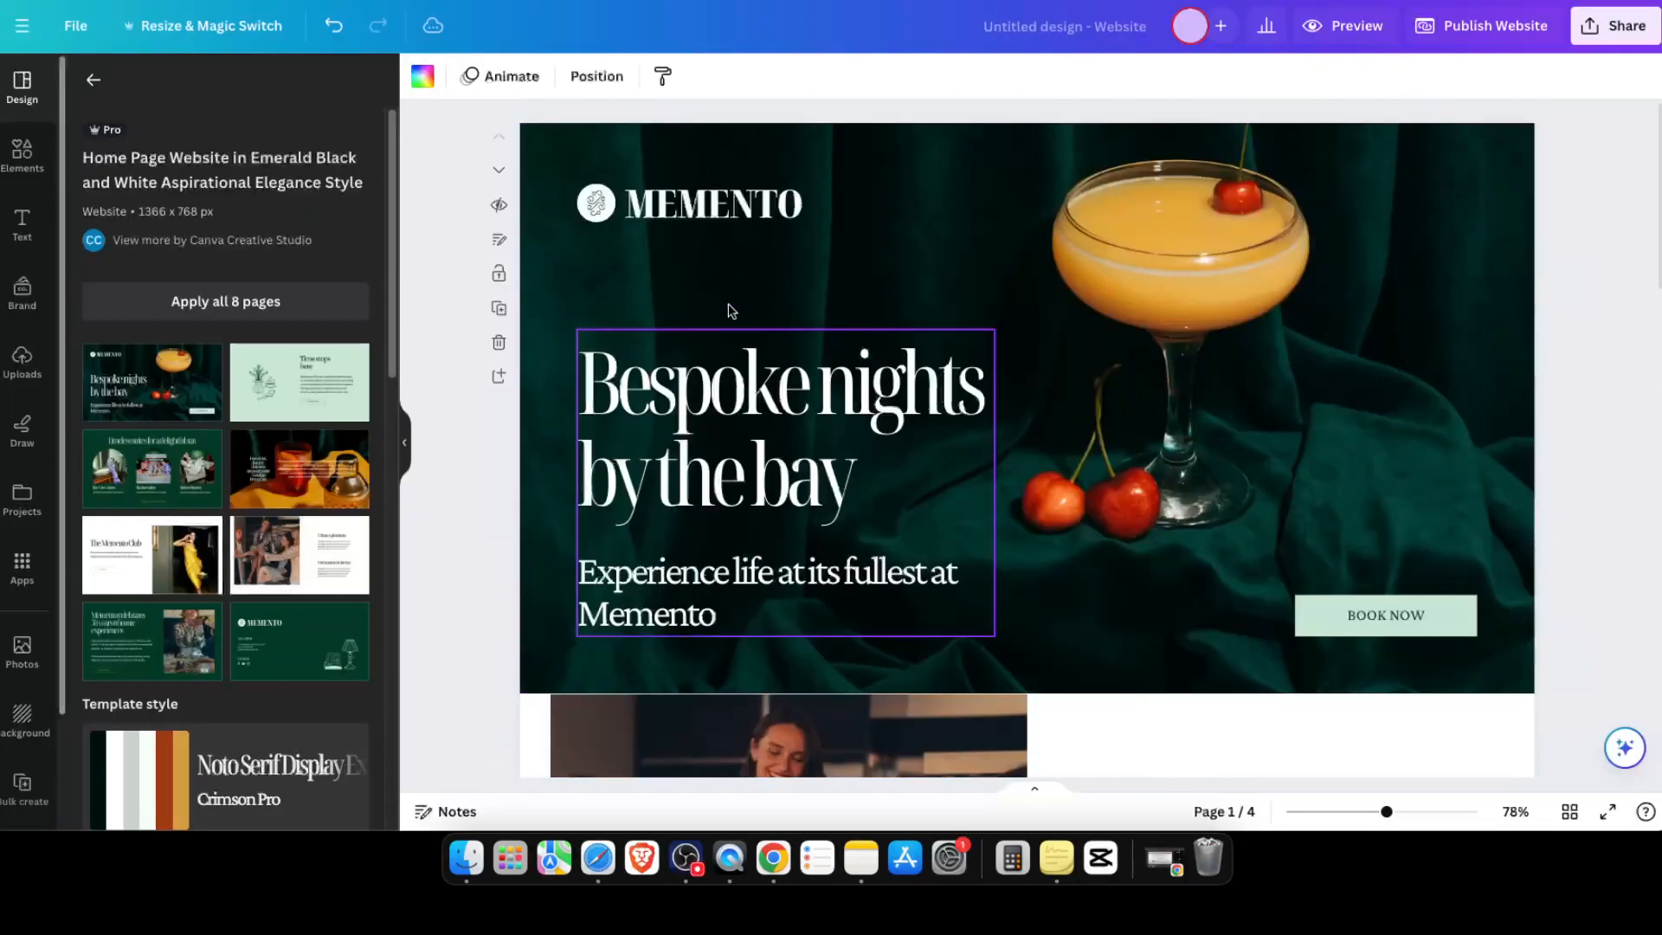
{"action": "left_click", "coordinate": [706, 212]}
{"action": "key", "text": "Delete"}
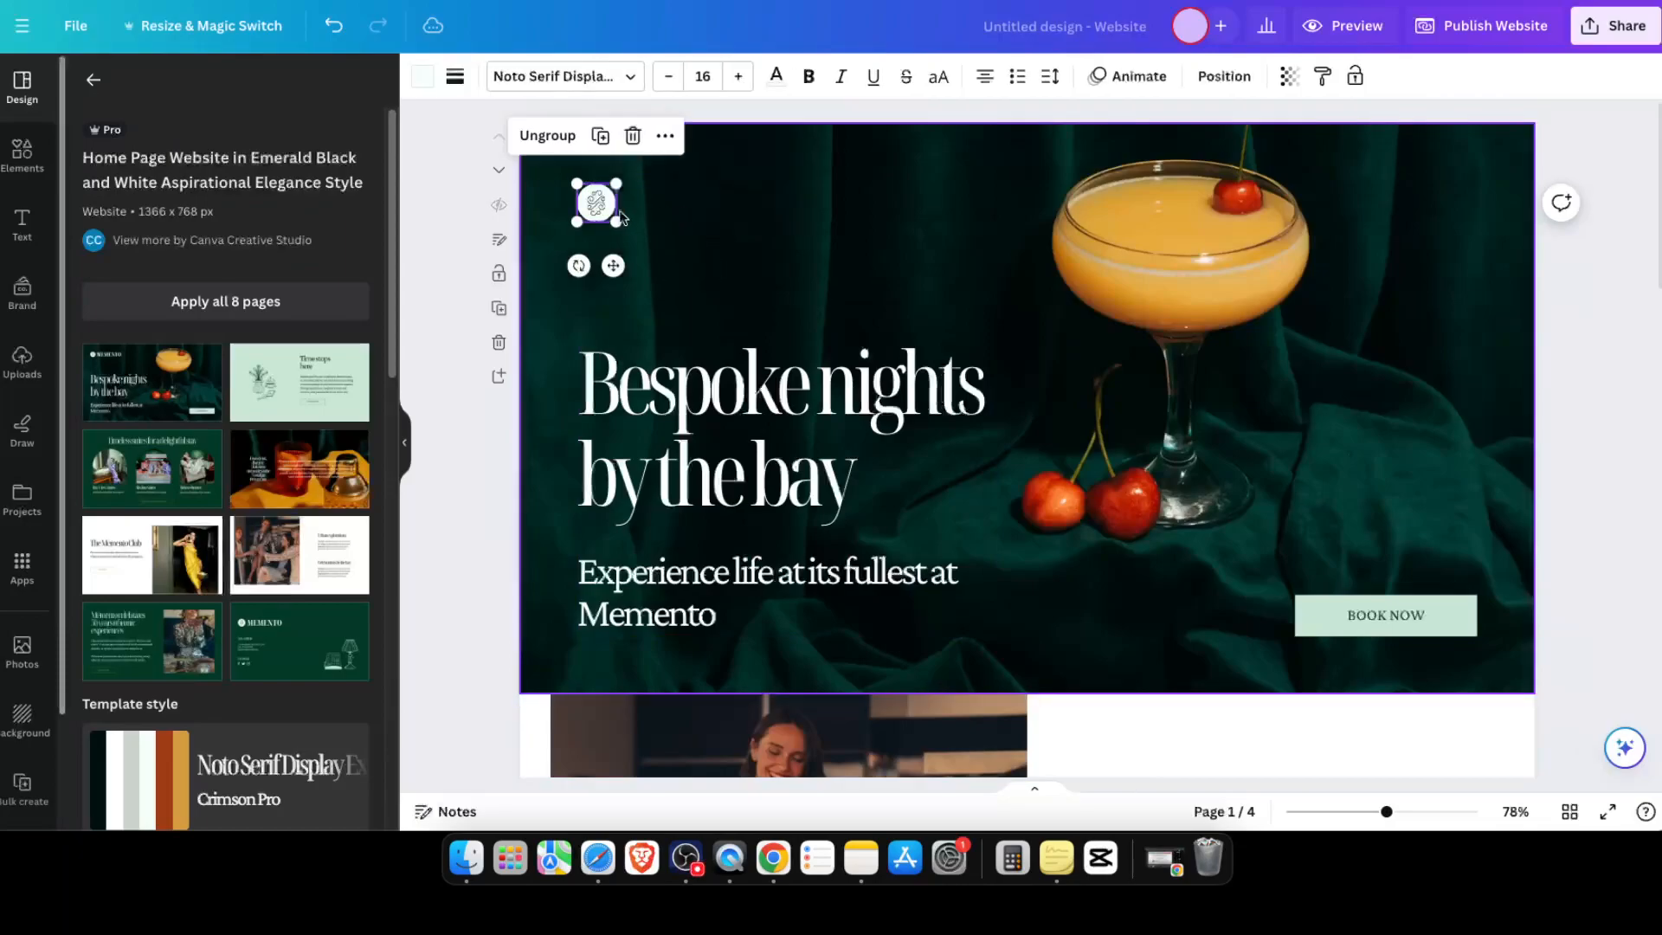
{"action": "key", "text": "Delete"}
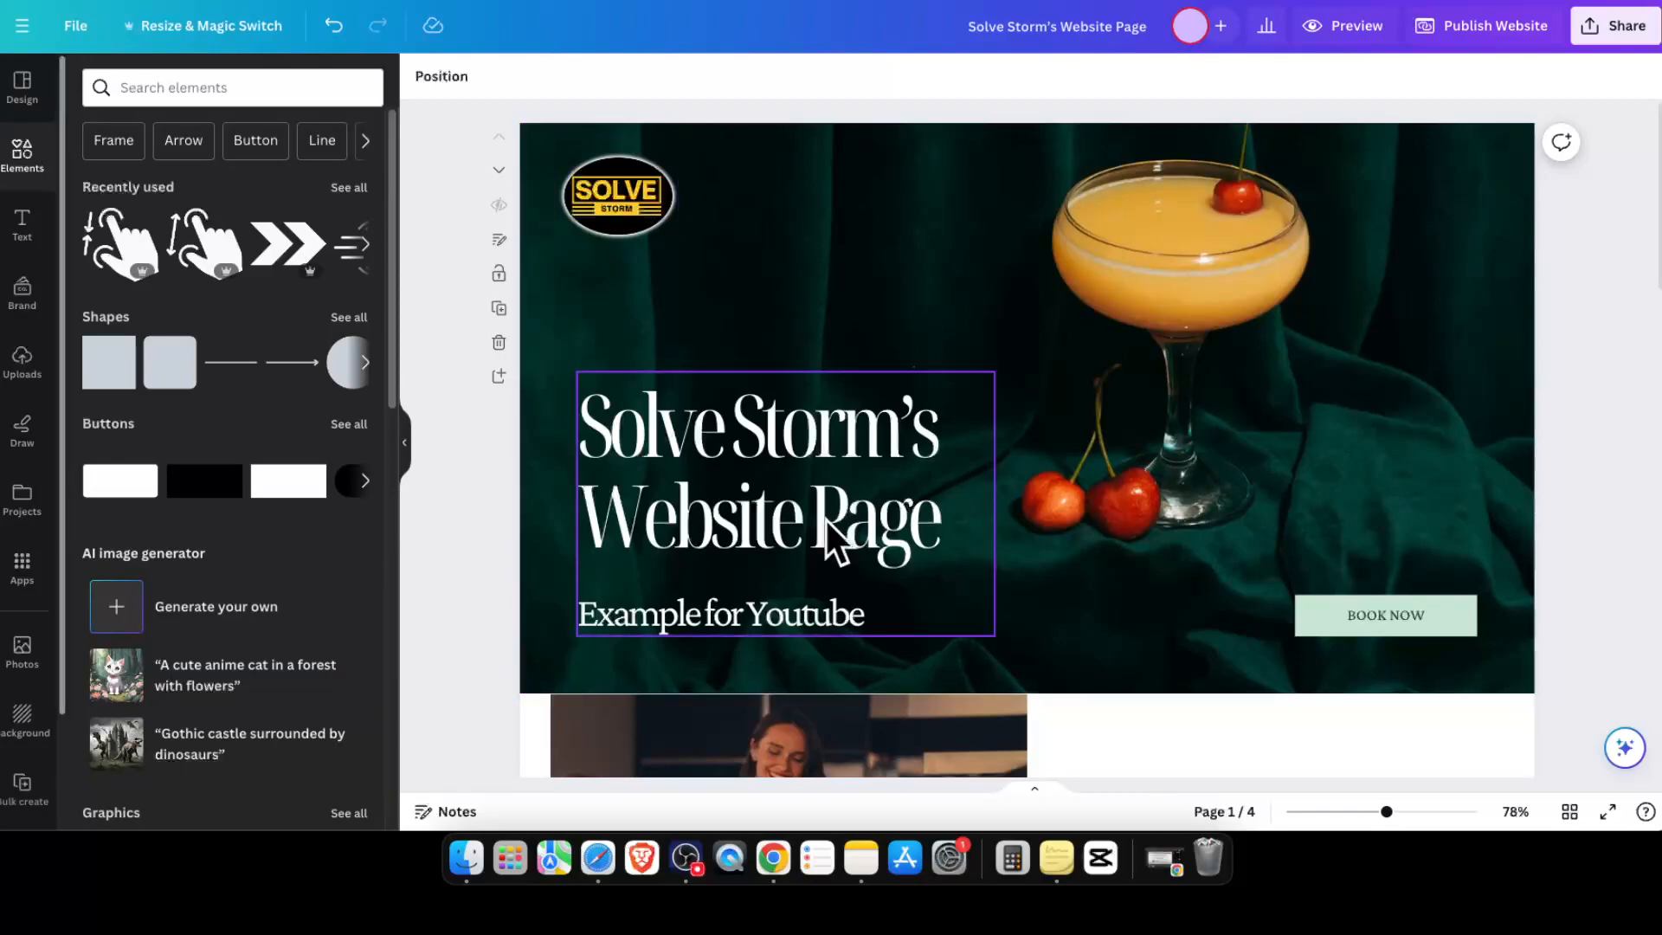
Step: Copy the Urban explorations heading from page 2 onto the cover page and place it beside the Solve Storm logo
{"action": "scroll", "coordinate": [861, 592], "scroll_direction": "down", "scroll_amount": 3}
{"action": "scroll", "coordinate": [861, 592], "scroll_direction": "down", "scroll_amount": 10}
{"action": "scroll", "coordinate": [1247, 278], "scroll_direction": "up", "scroll_amount": 3}
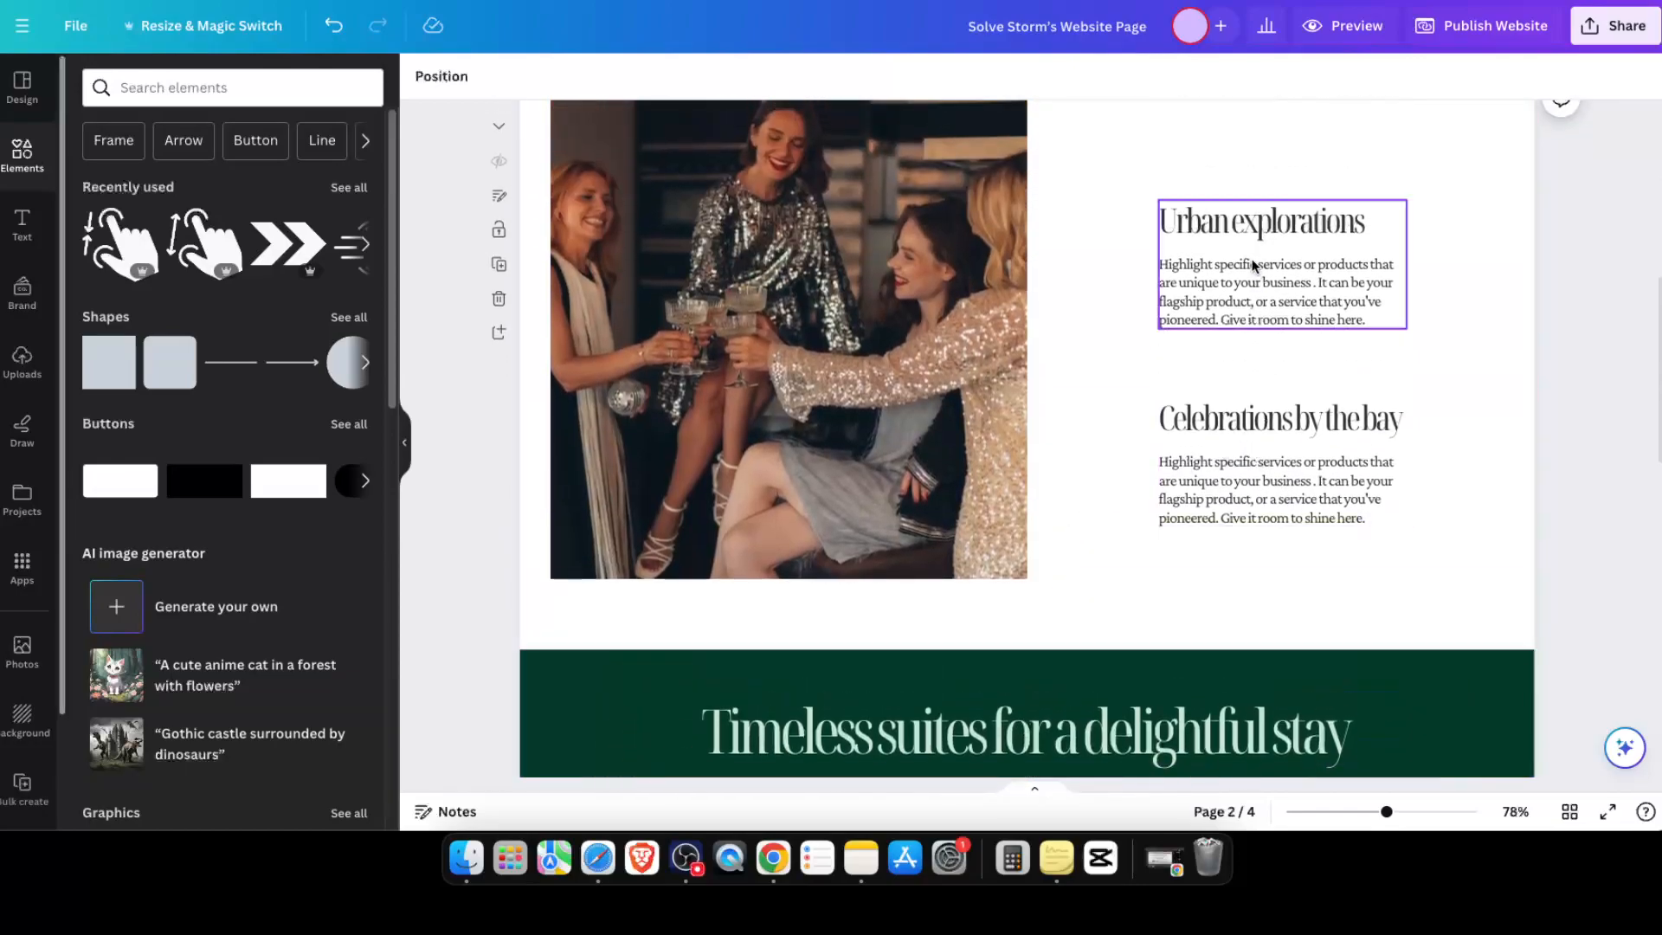
{"action": "left_click", "coordinate": [1251, 227]}
{"action": "left_click", "coordinate": [1268, 223]}
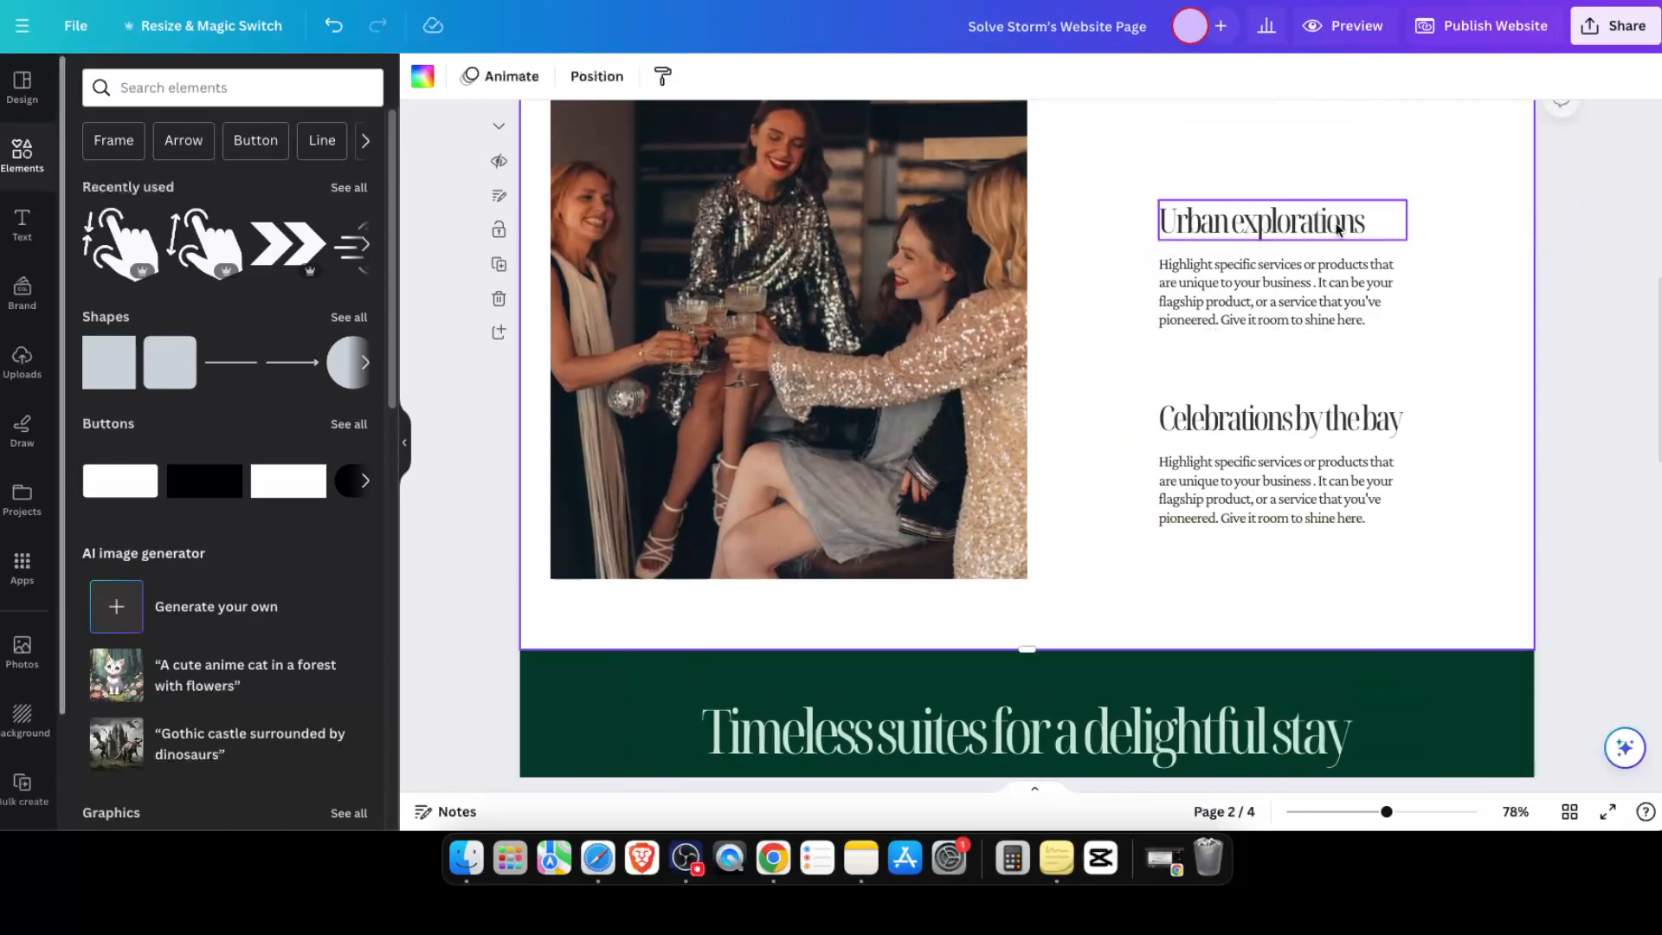
{"action": "key", "text": "ctrl+c"}
{"action": "scroll", "coordinate": [1143, 271], "scroll_direction": "up", "scroll_amount": 10}
{"action": "left_click", "coordinate": [865, 256]}
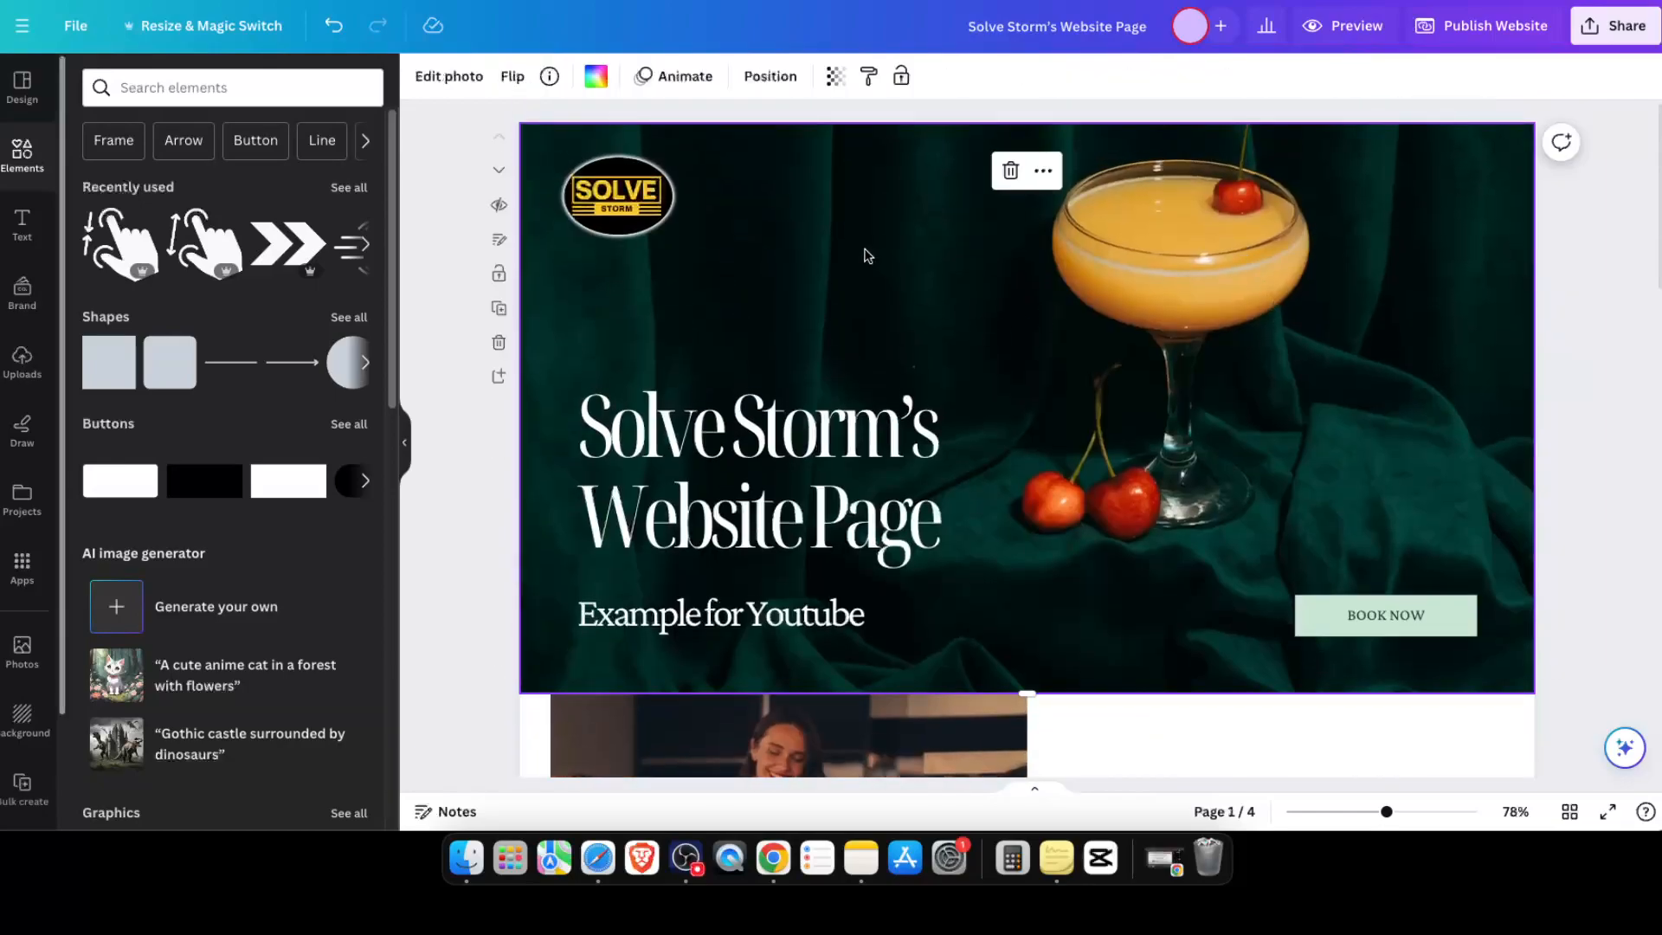
{"action": "key", "text": "ctrl+v"}
{"action": "left_click_drag", "start_coordinate": [1296, 272], "coordinate": [839, 204]}
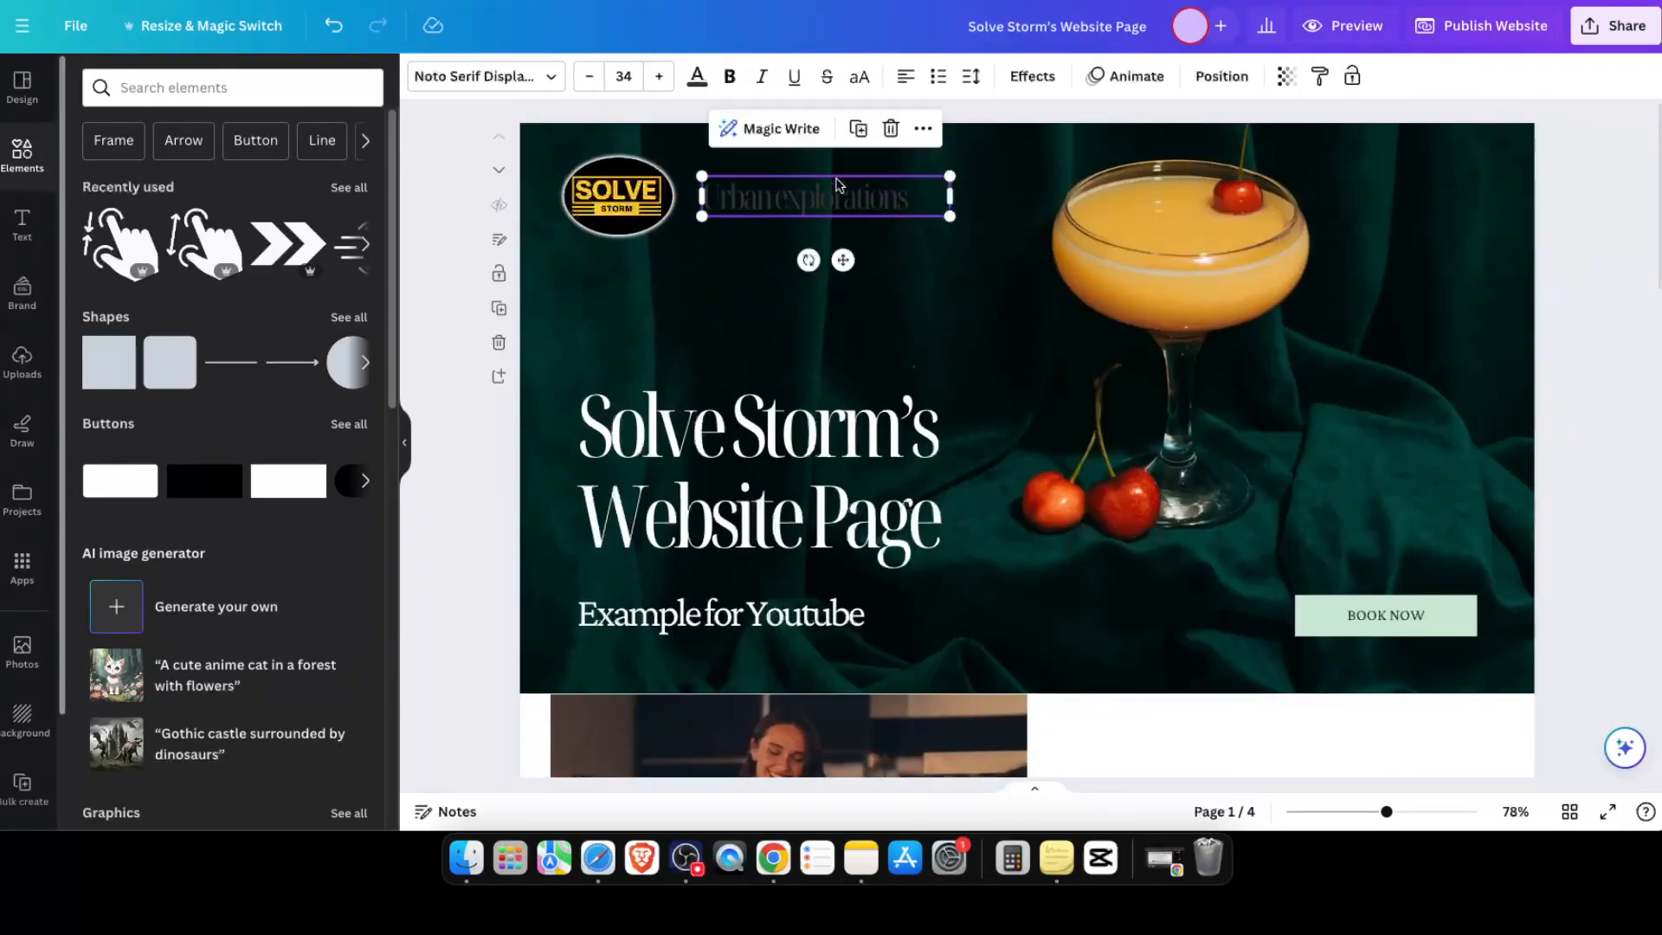
Step: Recolor the copied heading white and change its text to Home
{"action": "left_click", "coordinate": [697, 76]}
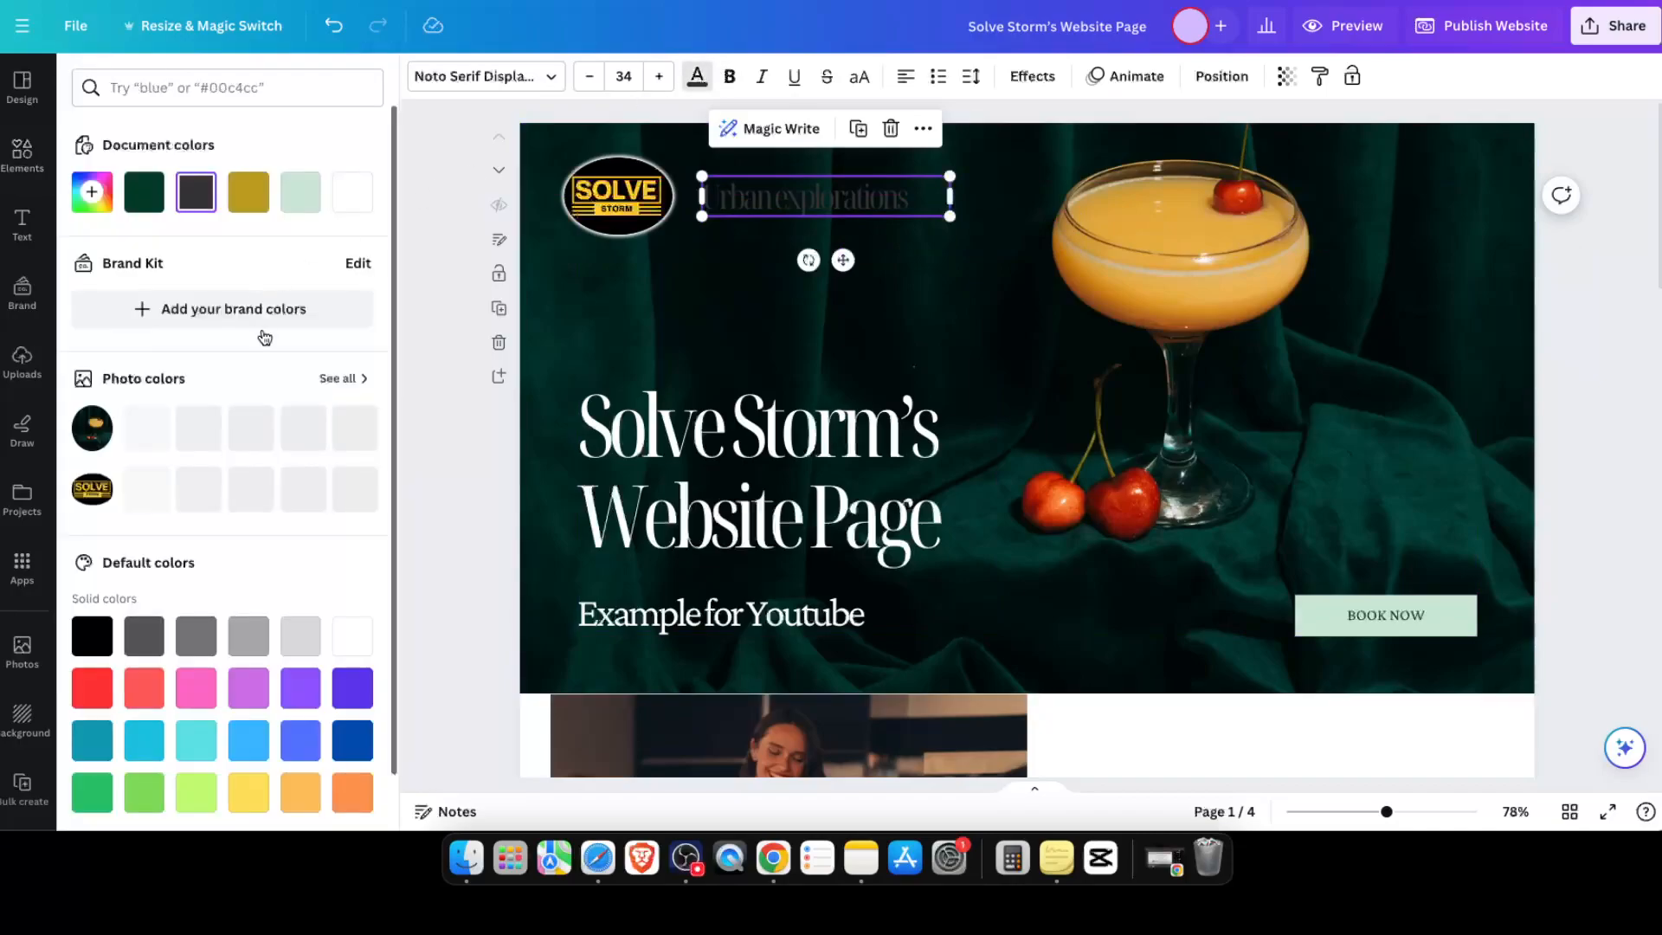
{"action": "left_click", "coordinate": [352, 191]}
{"action": "left_click", "coordinate": [798, 195]}
{"action": "double_click", "coordinate": [797, 193]}
{"action": "key", "text": "super+a"}
{"action": "key", "text": "BackSpace"}
{"action": "type", "text": "Home"}
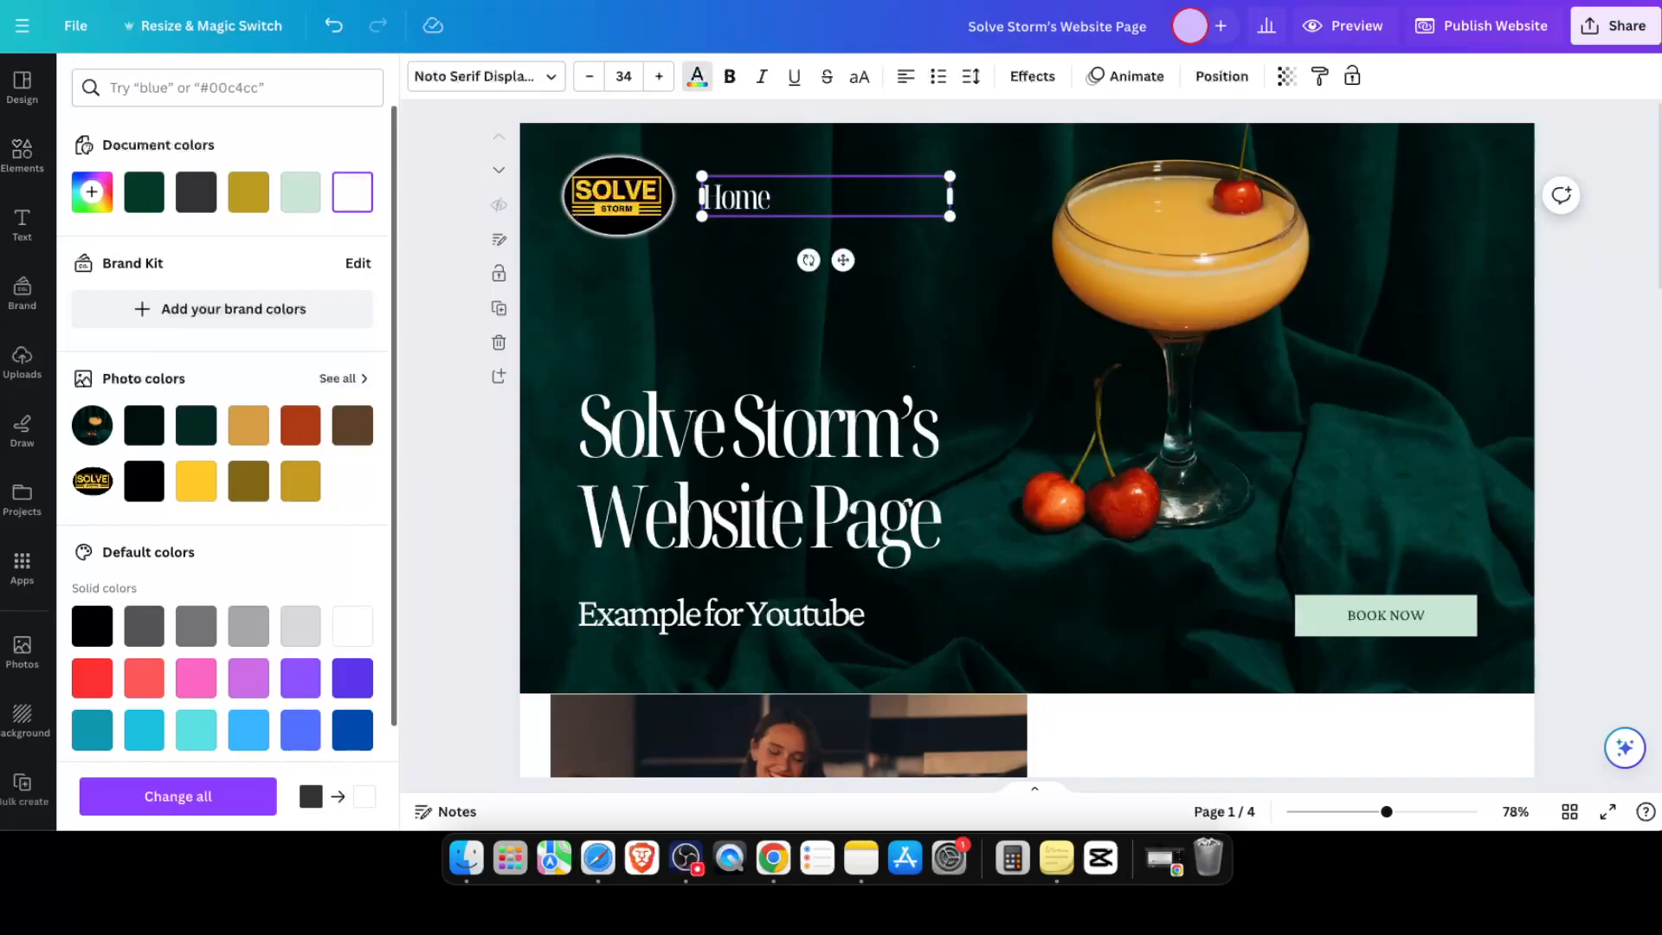
Step: Narrow the Home text box so it fits closely around the word
{"action": "left_click_drag", "start_coordinate": [950, 197], "coordinate": [780, 201]}
{"action": "key", "text": "Escape"}
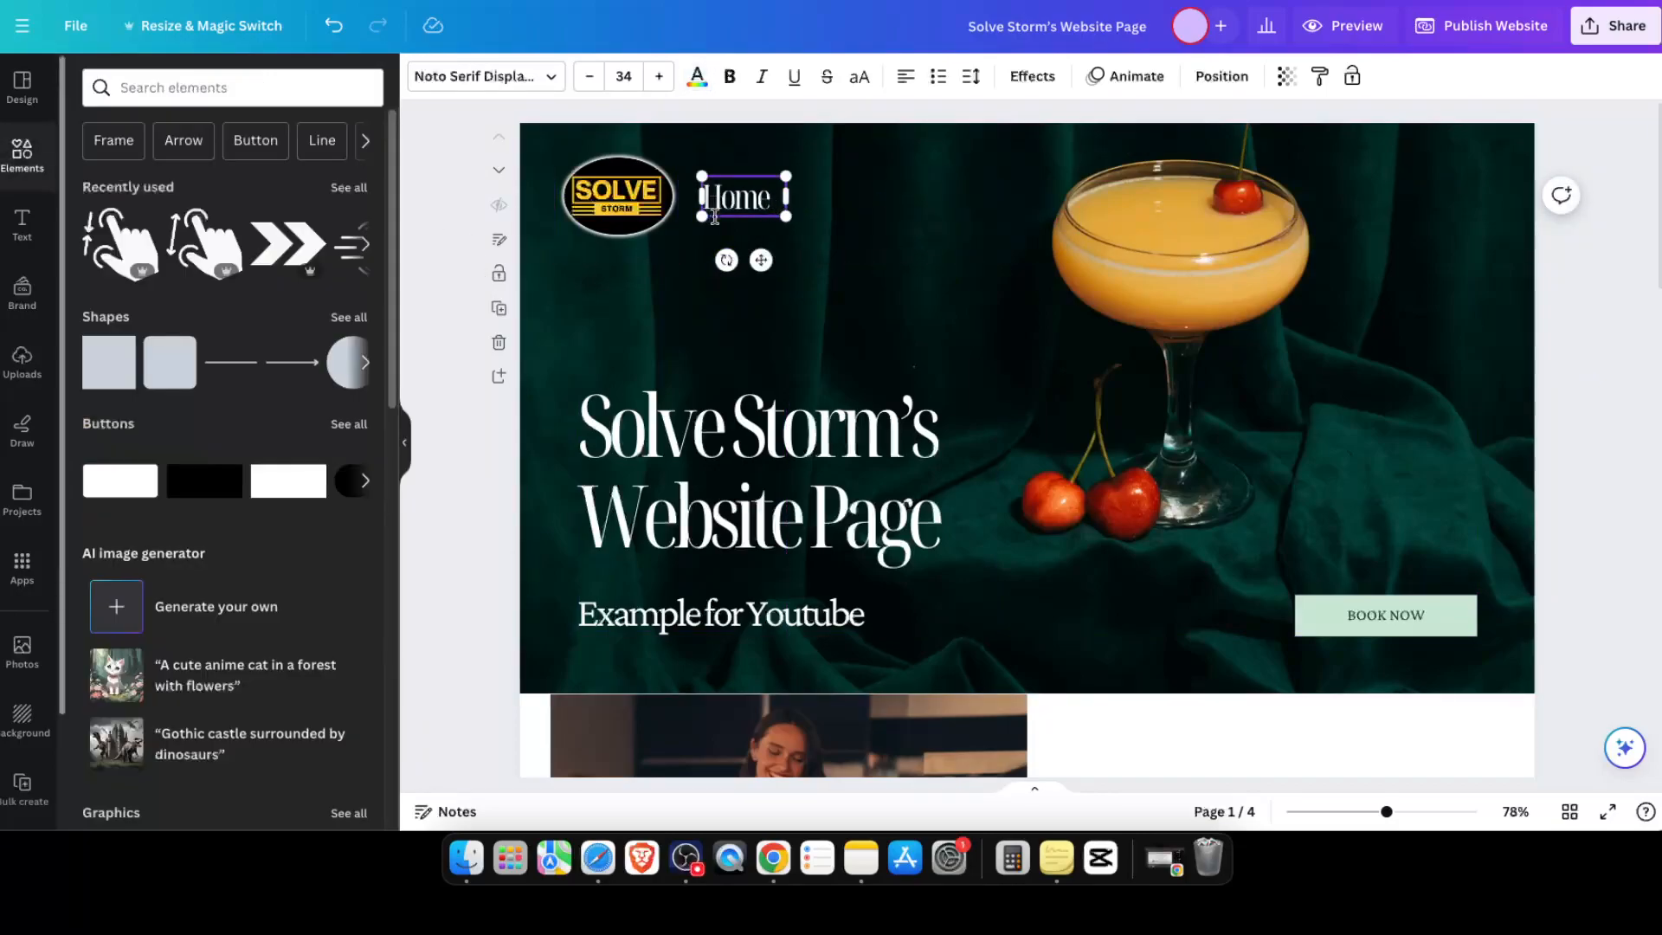
{"action": "left_click", "coordinate": [441, 174]}
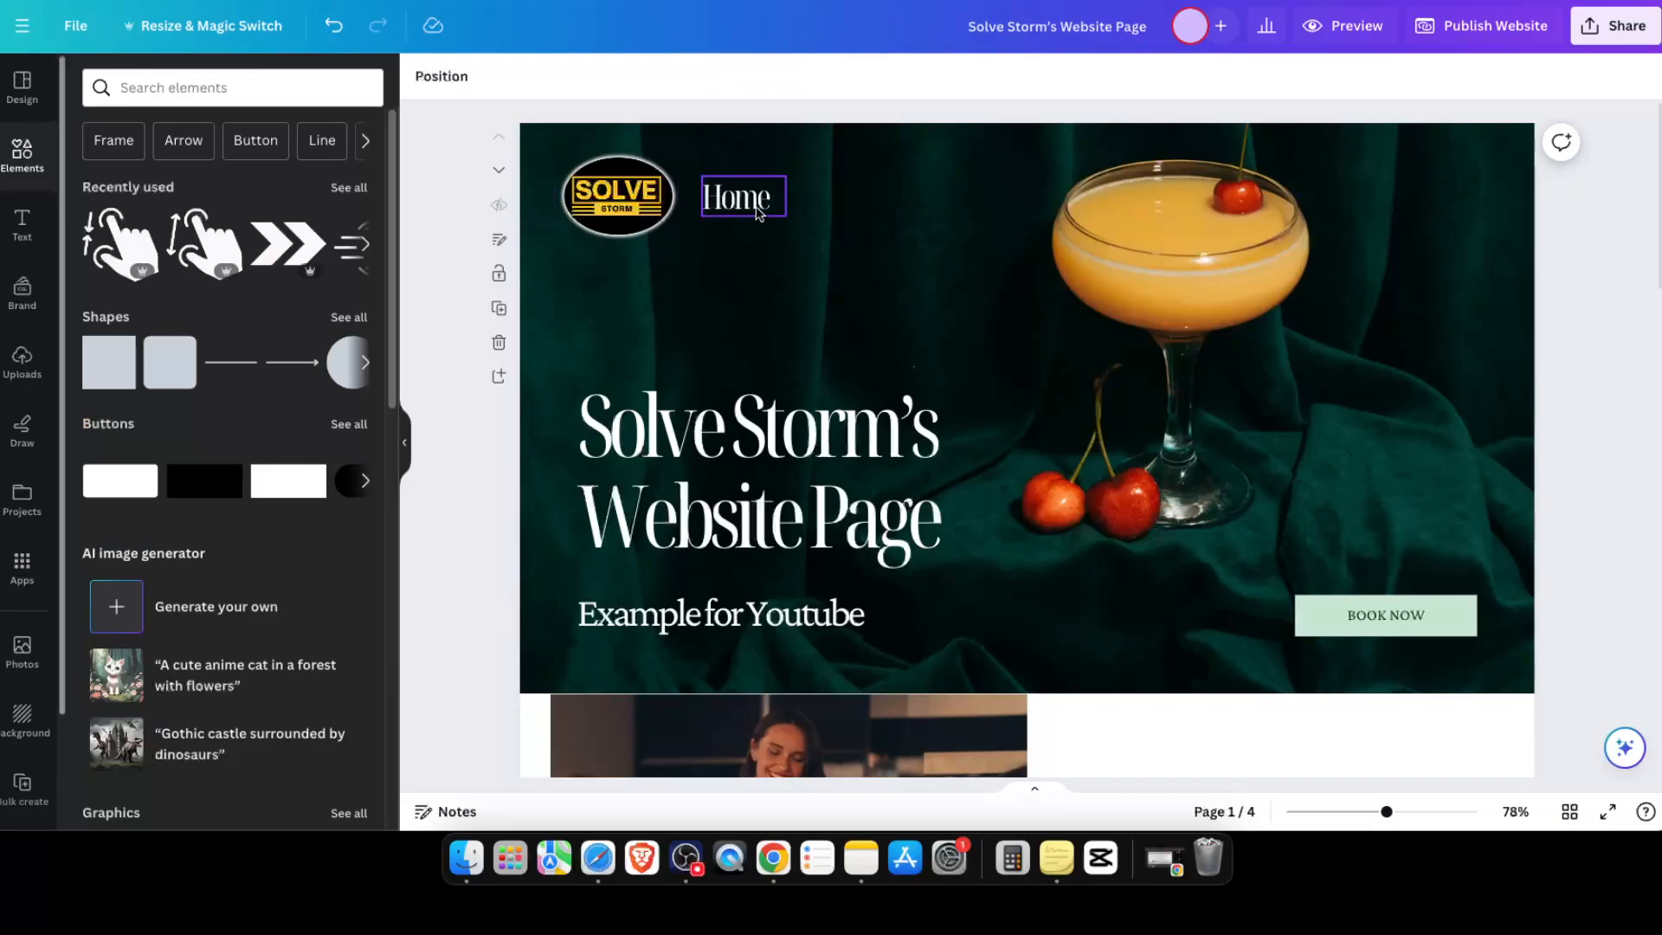
Step: Duplicate the Home text just to its right and change the copy to Blog
{"action": "left_click", "coordinate": [757, 213]}
{"action": "left_click_drag", "start_coordinate": [757, 213], "coordinate": [847, 197]}
{"action": "double_click", "coordinate": [847, 197]}
{"action": "key", "text": "BackSpace"}
{"action": "type", "text": "Blog"}
{"action": "key", "text": "BackSpace"}
{"action": "key", "text": "BackSpace"}
{"action": "key", "text": "BackSpace"}
{"action": "type", "text": "log"}
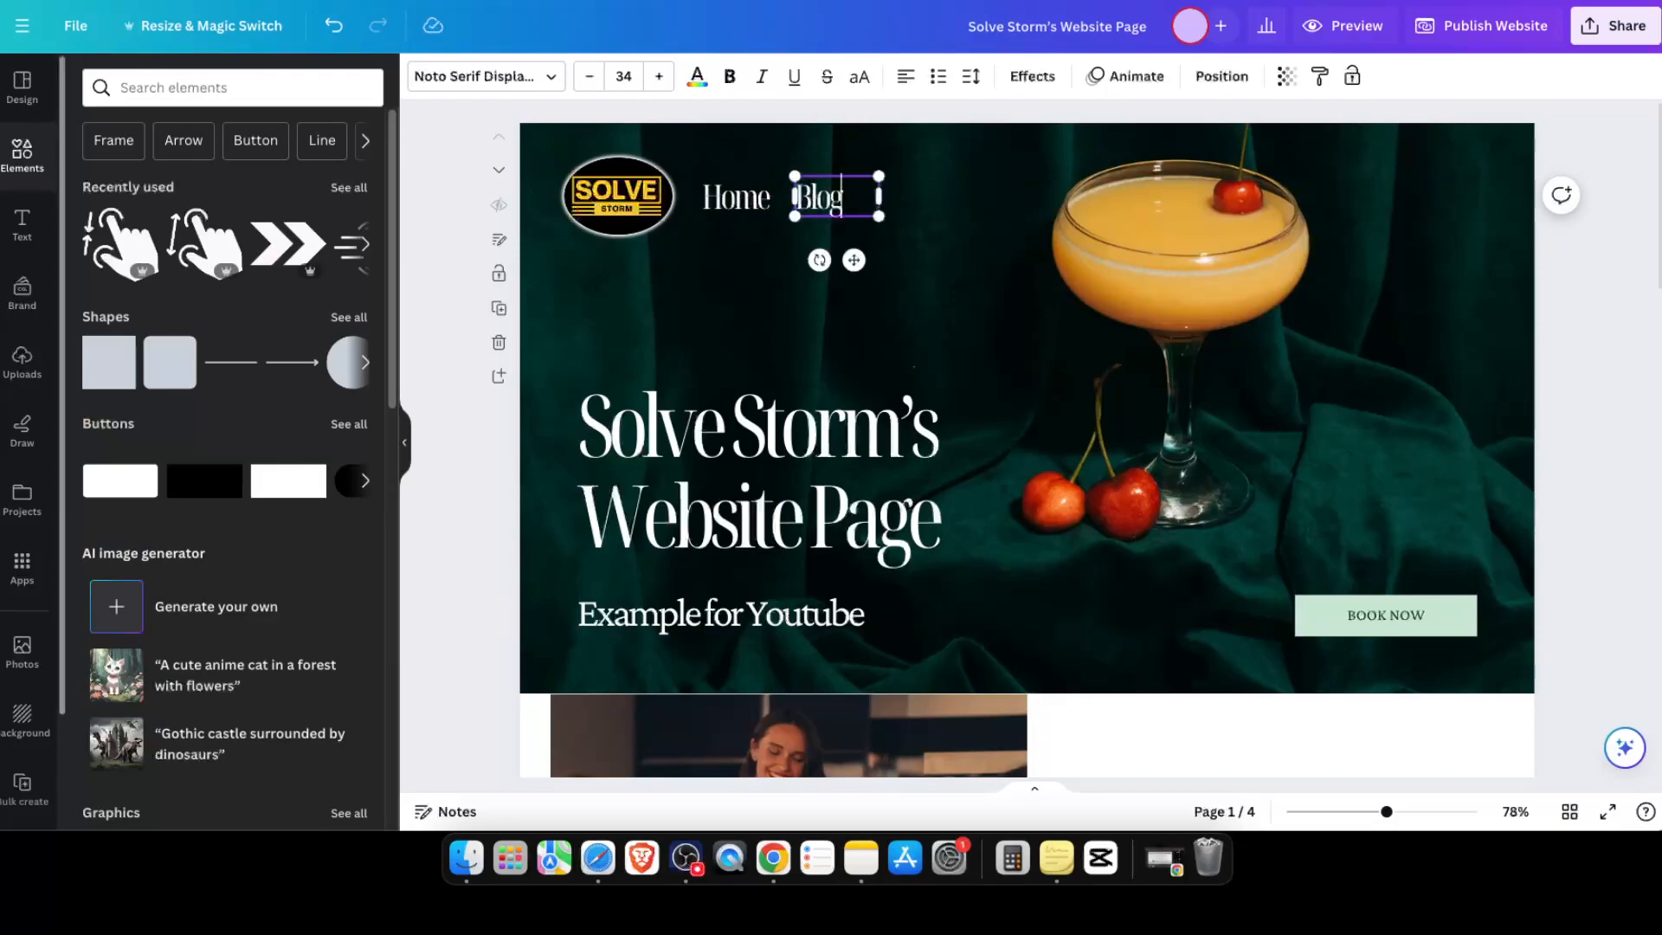
{"action": "key", "text": "super+v"}
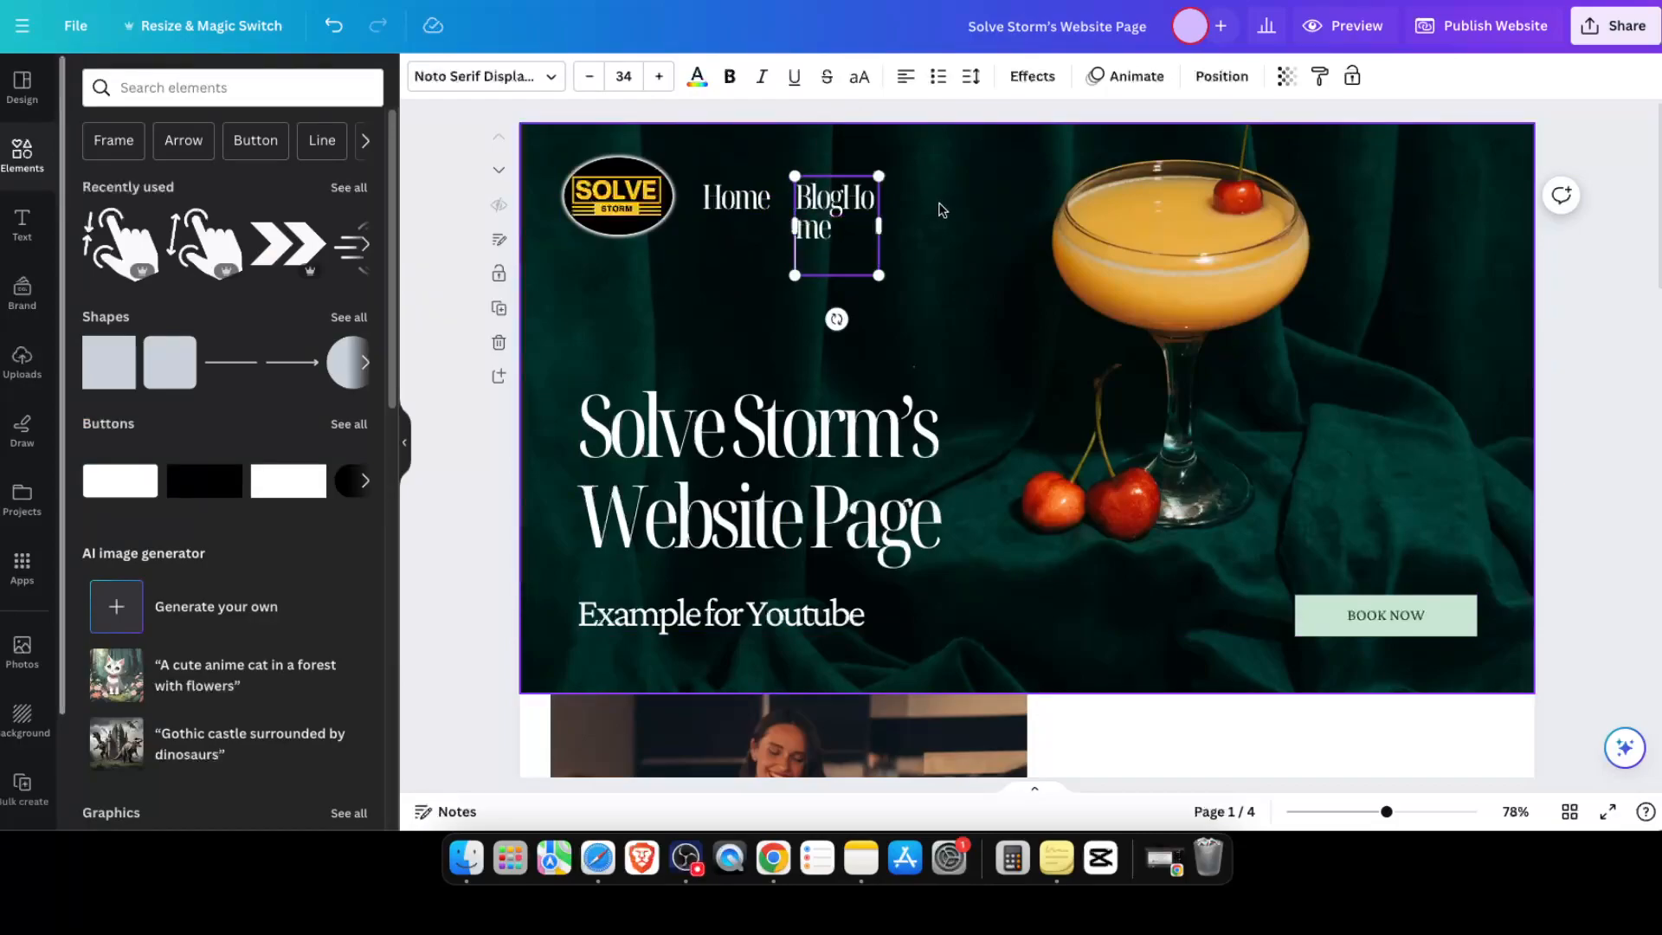
{"action": "key", "text": "BackSpace"}
{"action": "key", "text": "BackSpace"}
{"action": "key", "text": "BackSpace"}
{"action": "key", "text": "BackSpace"}
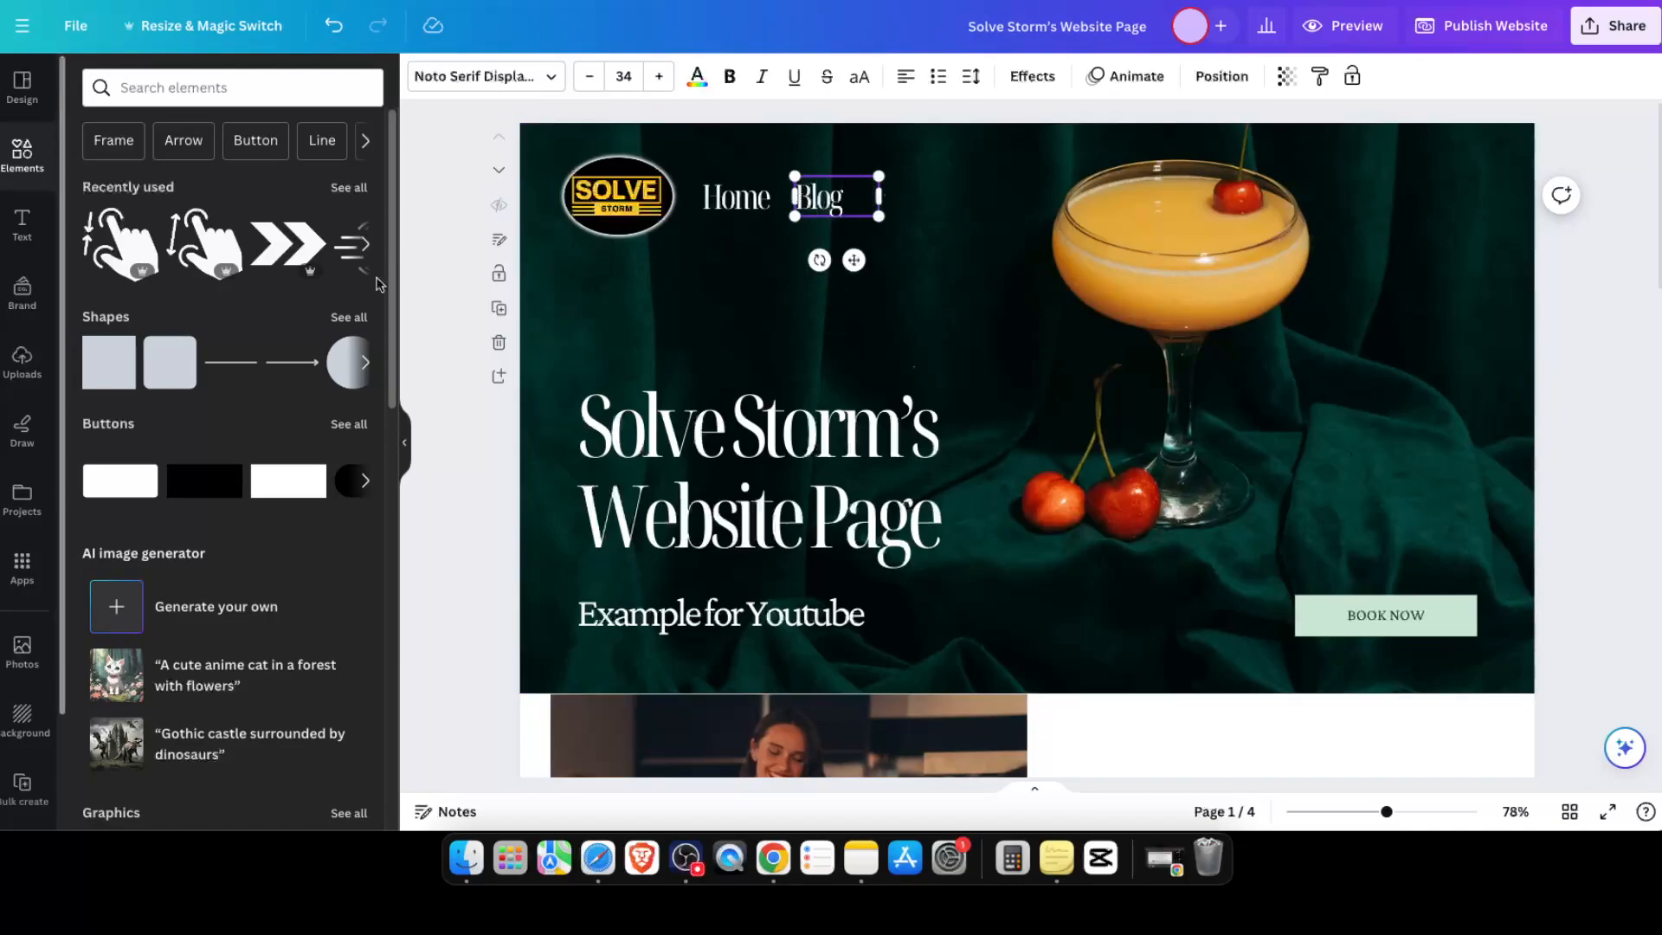
Step: Duplicate the Home text to the right of Blog, change the copy to Contact ME, and widen it to one line
{"action": "left_click", "coordinate": [433, 259]}
{"action": "left_click", "coordinate": [738, 198]}
{"action": "left_click_drag", "start_coordinate": [738, 198], "coordinate": [905, 203]}
{"action": "double_click", "coordinate": [905, 203]}
{"action": "type", "text": "Co"}
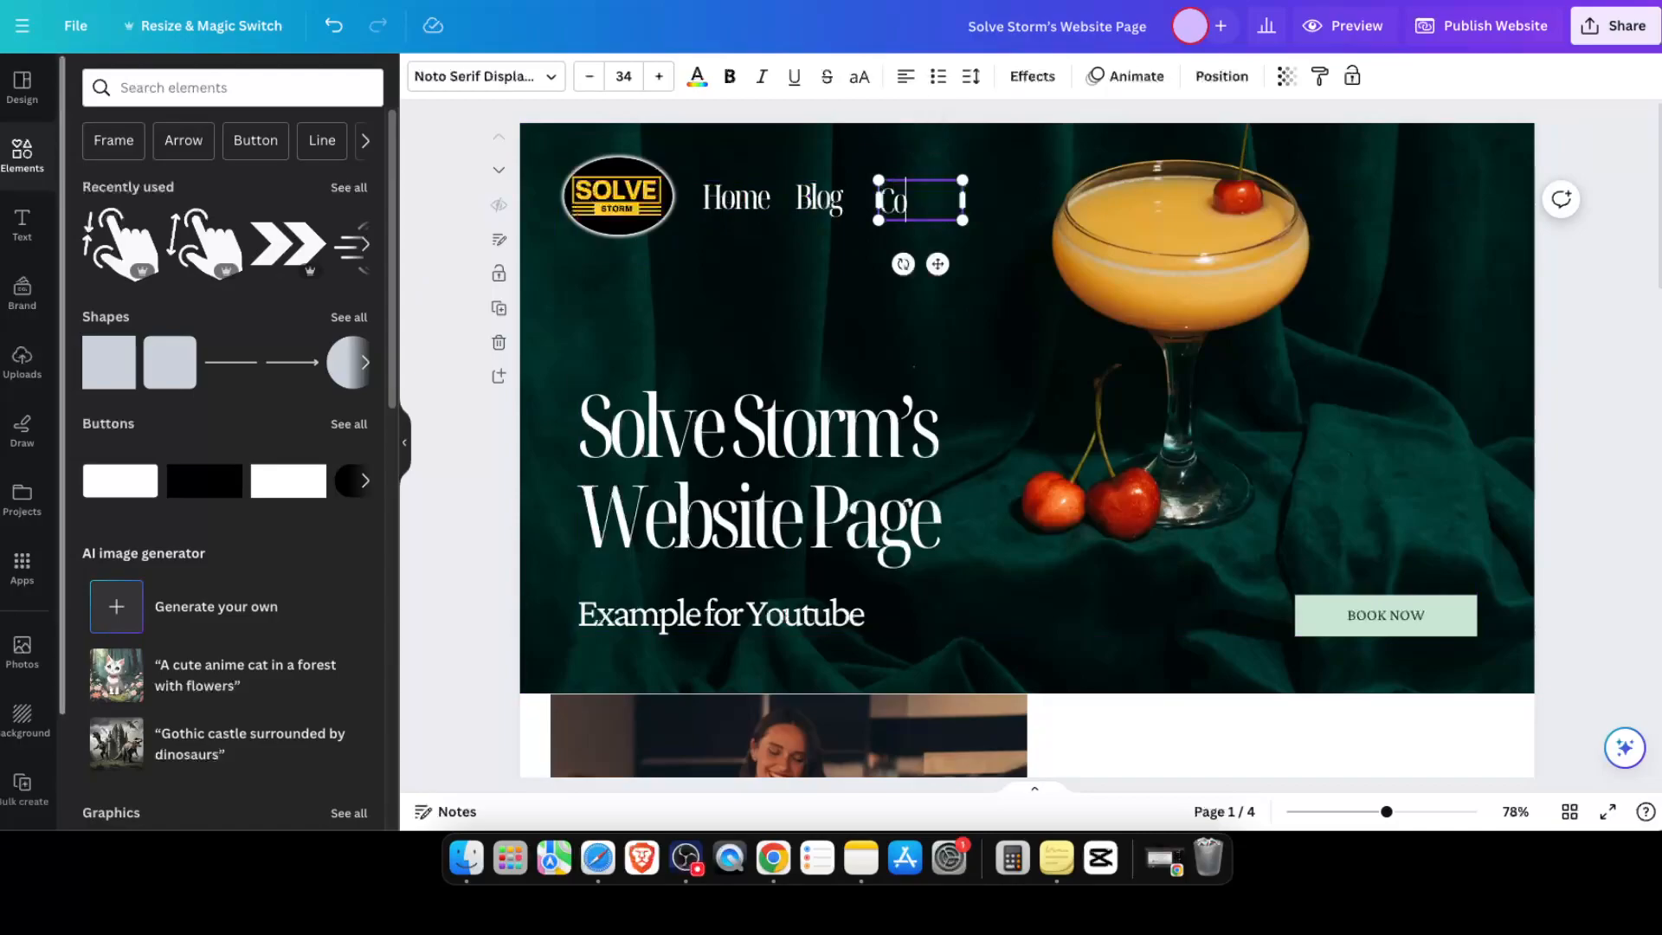
{"action": "type", "text": "ntact Me"}
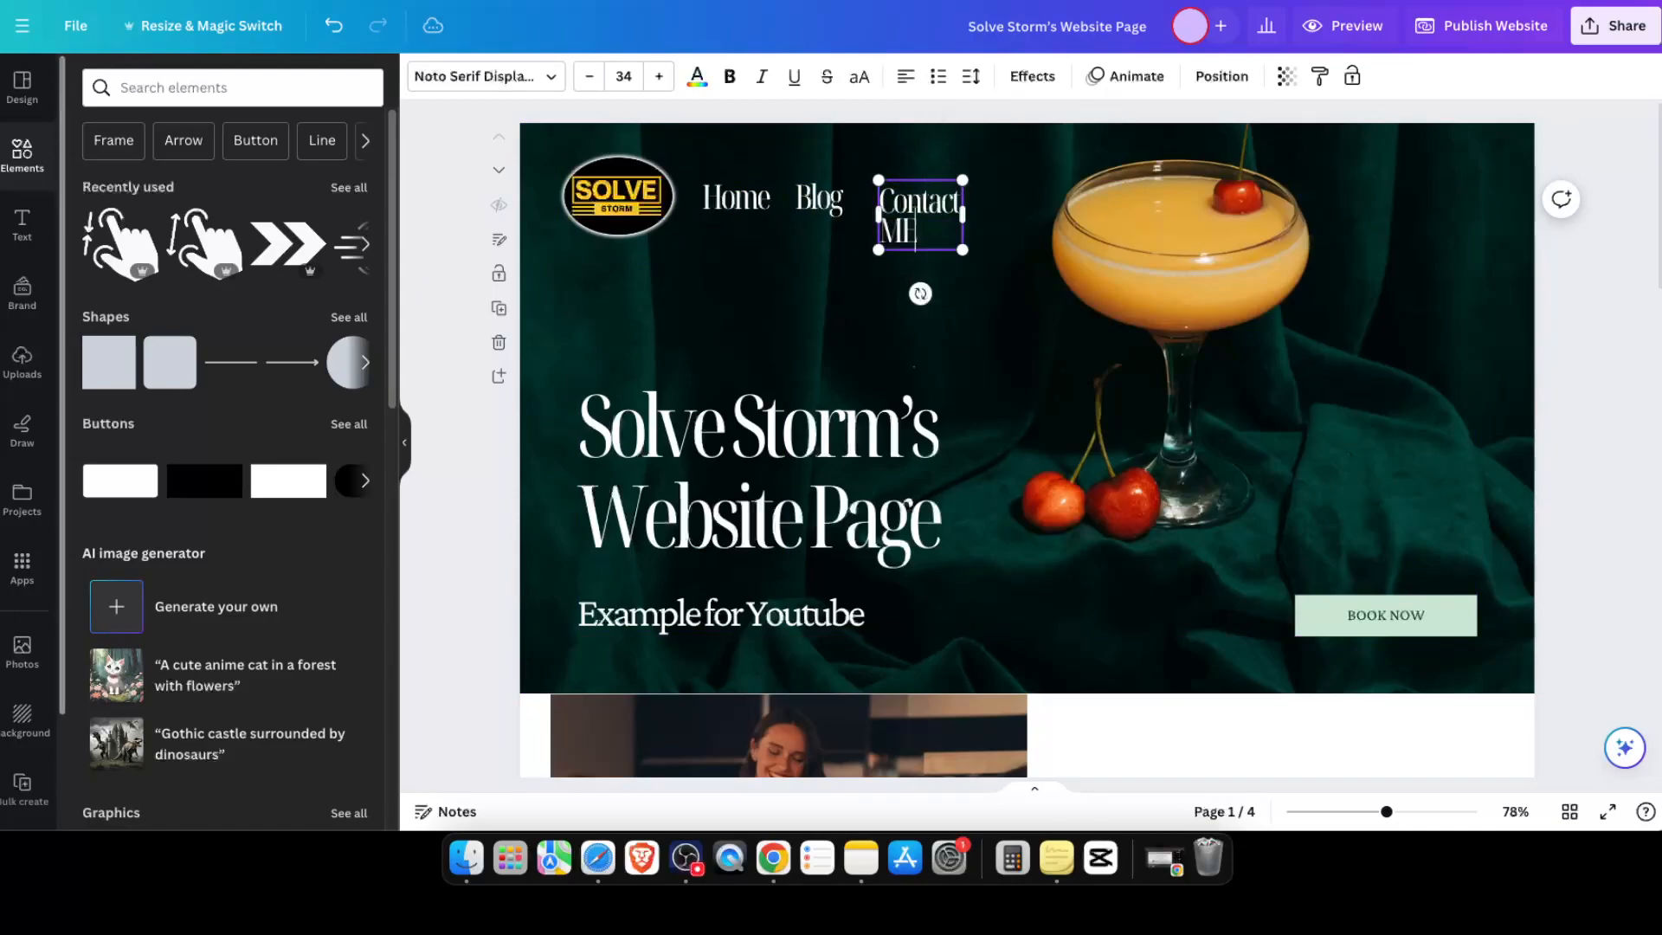
{"action": "left_click_drag", "start_coordinate": [963, 214], "coordinate": [1011, 213]}
{"action": "left_click", "coordinate": [446, 217]}
Step: Move Contact ME and Blog farther right to space out the navigation labels in one row
{"action": "left_click_drag", "start_coordinate": [896, 217], "coordinate": [928, 212]}
{"action": "left_click_drag", "start_coordinate": [818, 210], "coordinate": [829, 210]}
{"action": "left_click", "coordinate": [463, 195]}
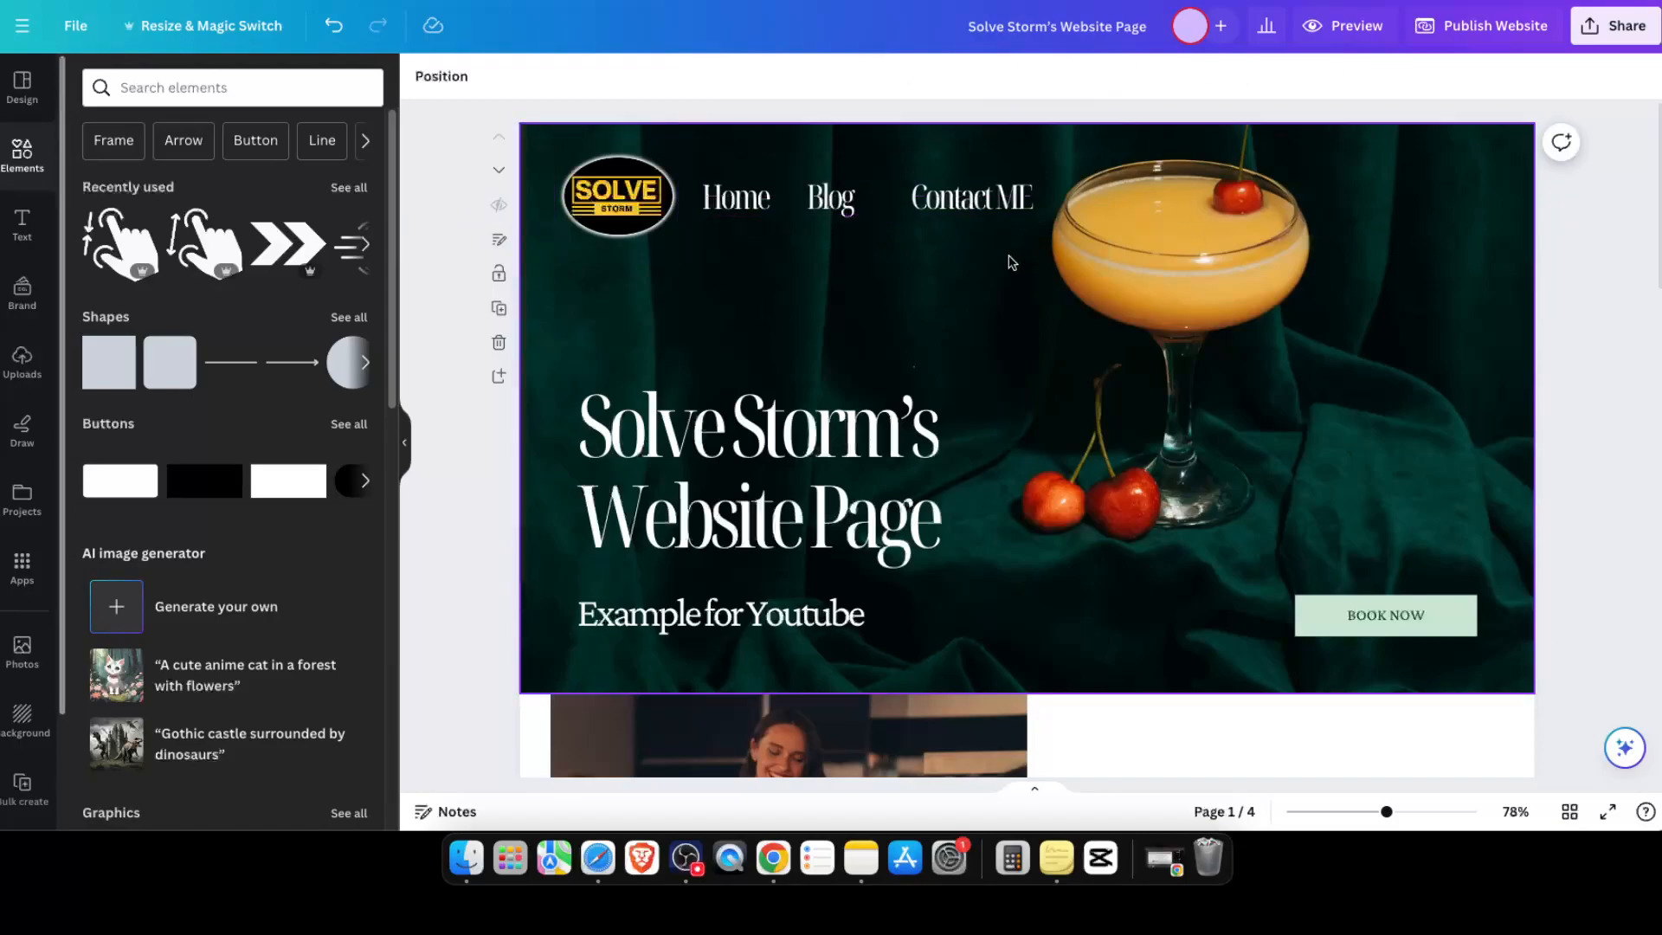
Step: Add a square shape and stretch it into a navigation bar about 1426 by 128 px across the labels
{"action": "left_click", "coordinate": [109, 362]}
{"action": "left_click_drag", "start_coordinate": [988, 365], "coordinate": [1562, 214]}
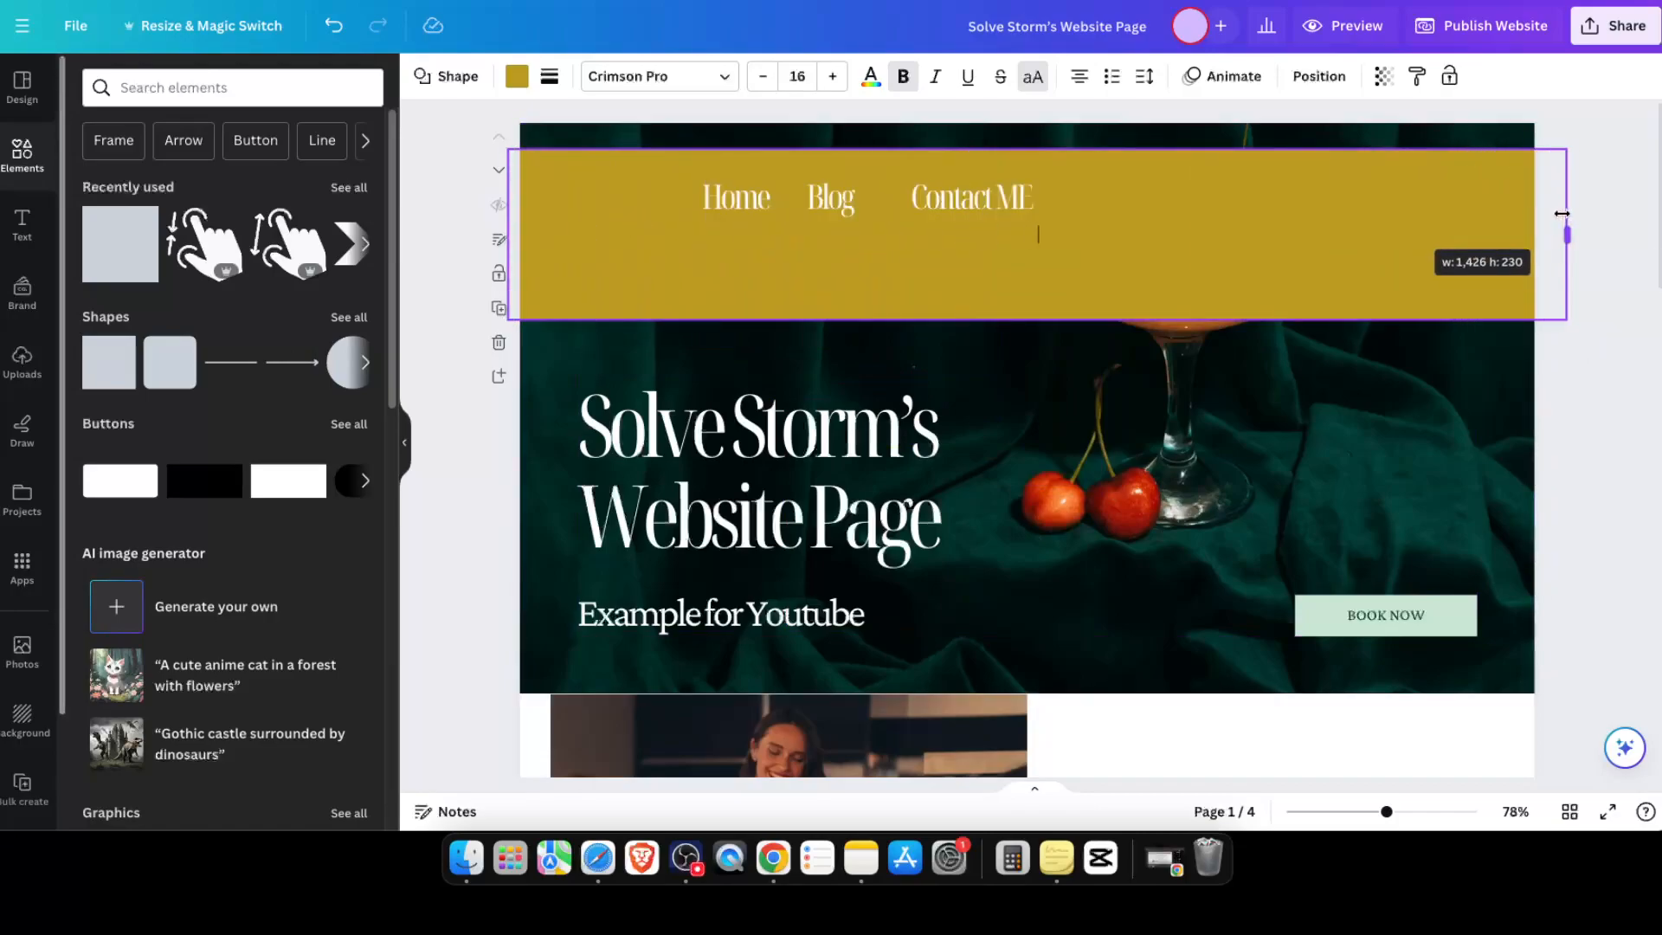
{"action": "left_click_drag", "start_coordinate": [1271, 319], "coordinate": [1274, 241]}
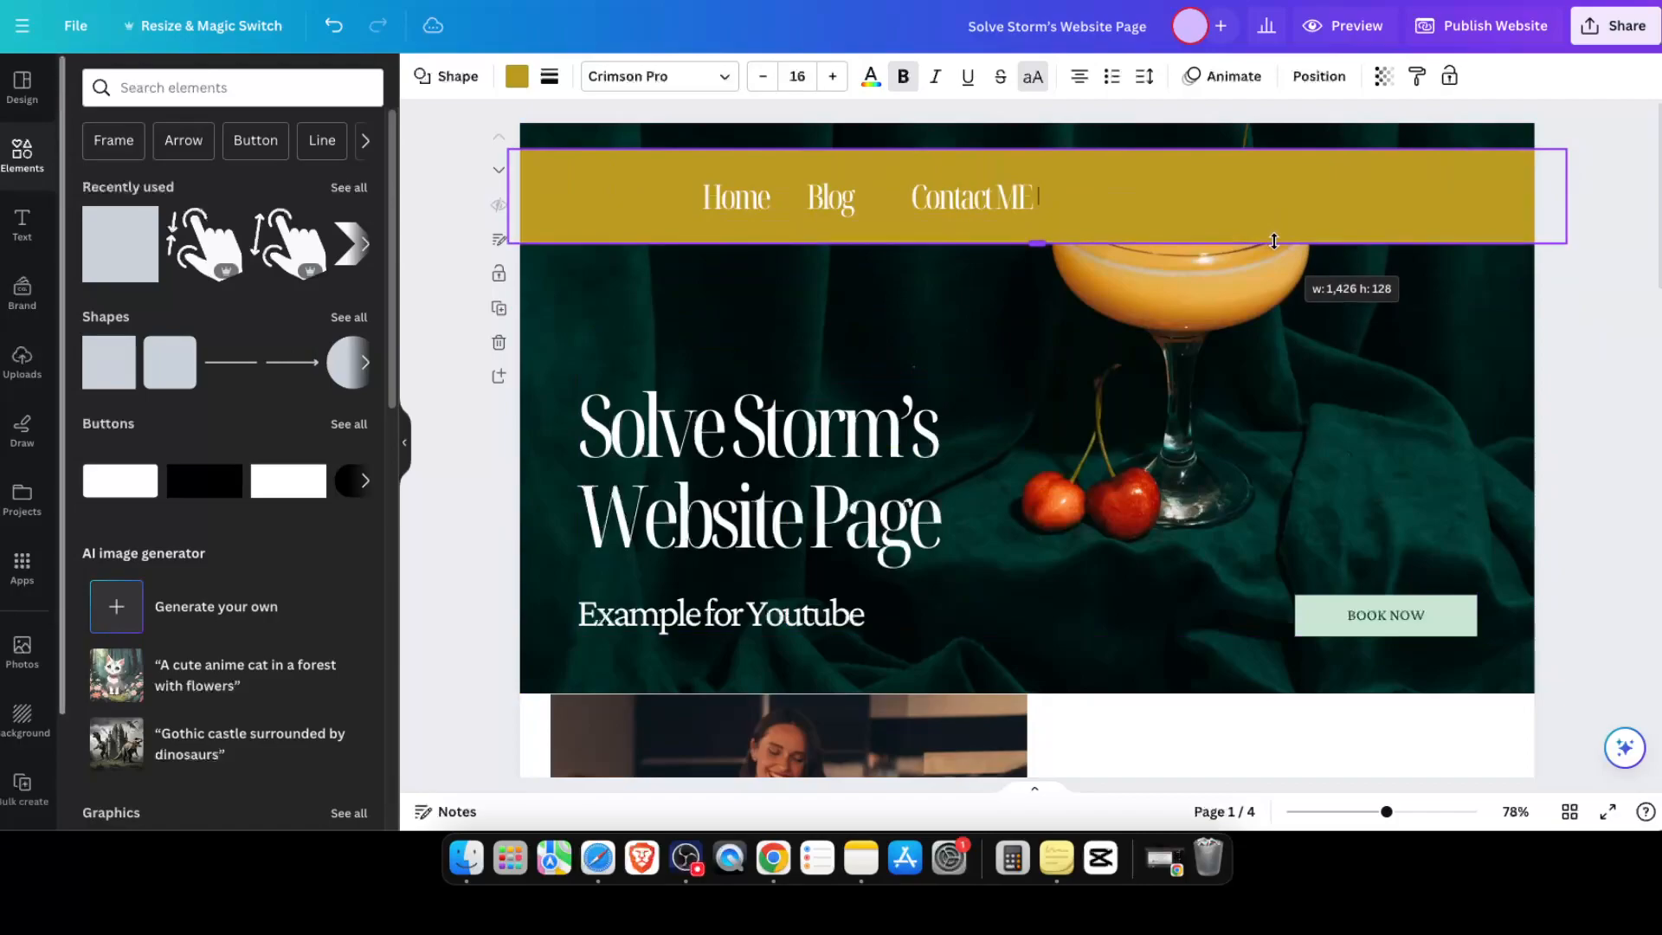
Step: Send the navigation bar backward behind the logo and fill it with black from the logo's photo colors
{"action": "left_click", "coordinate": [1319, 76]}
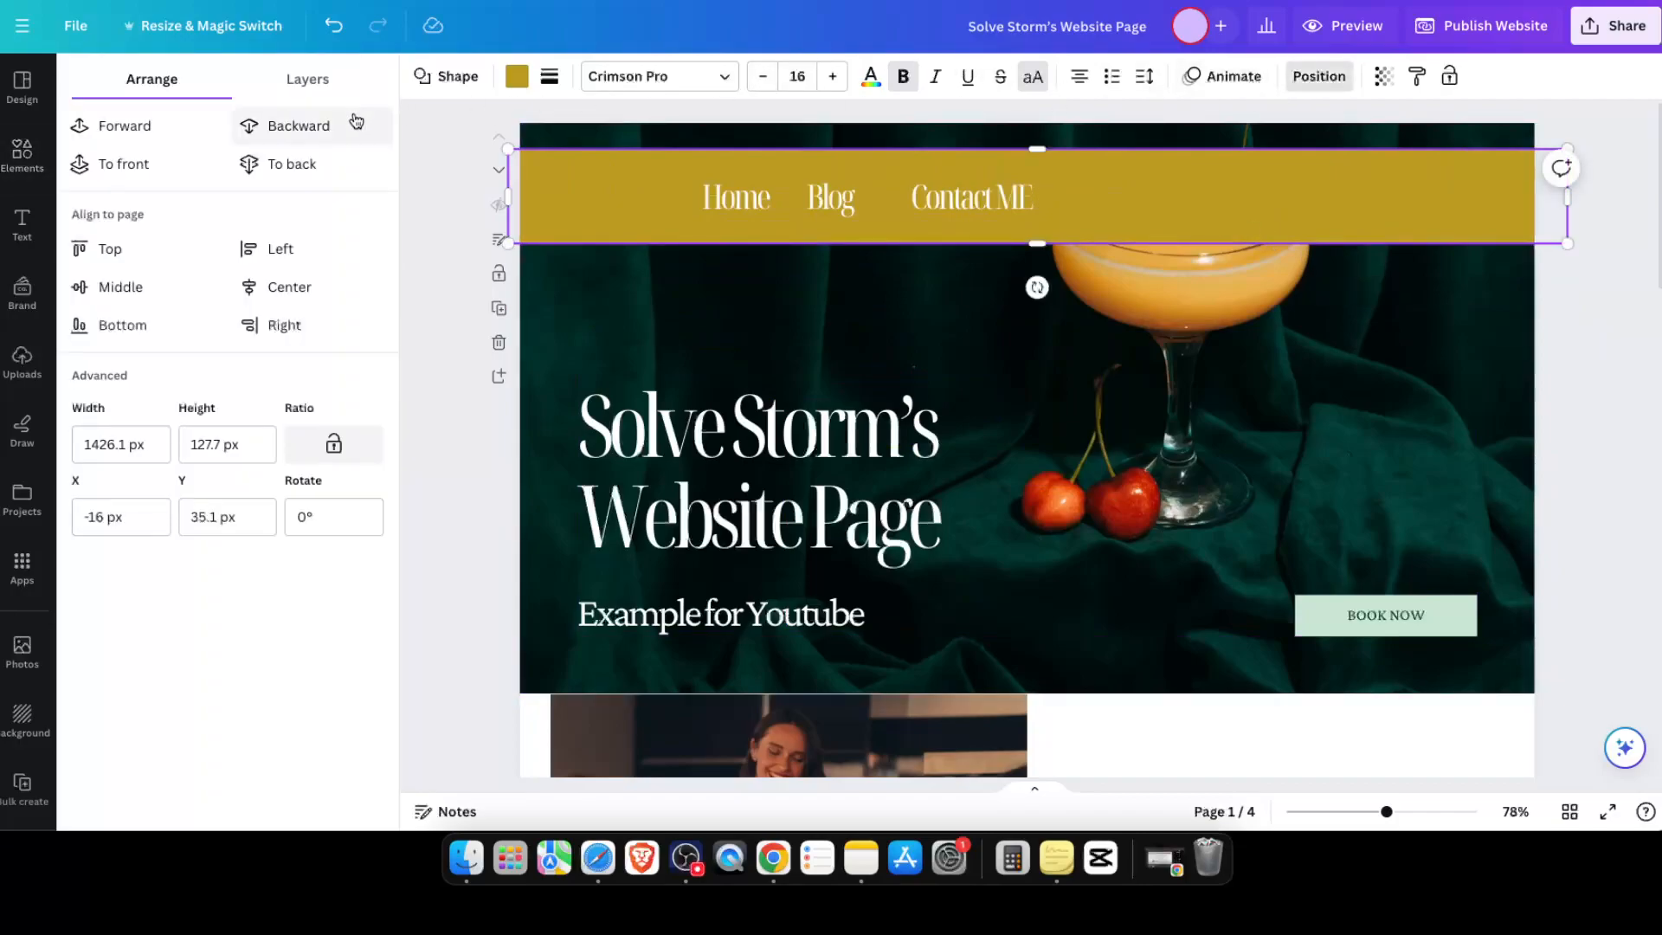
{"action": "left_click", "coordinate": [356, 118]}
{"action": "left_click", "coordinate": [522, 81]}
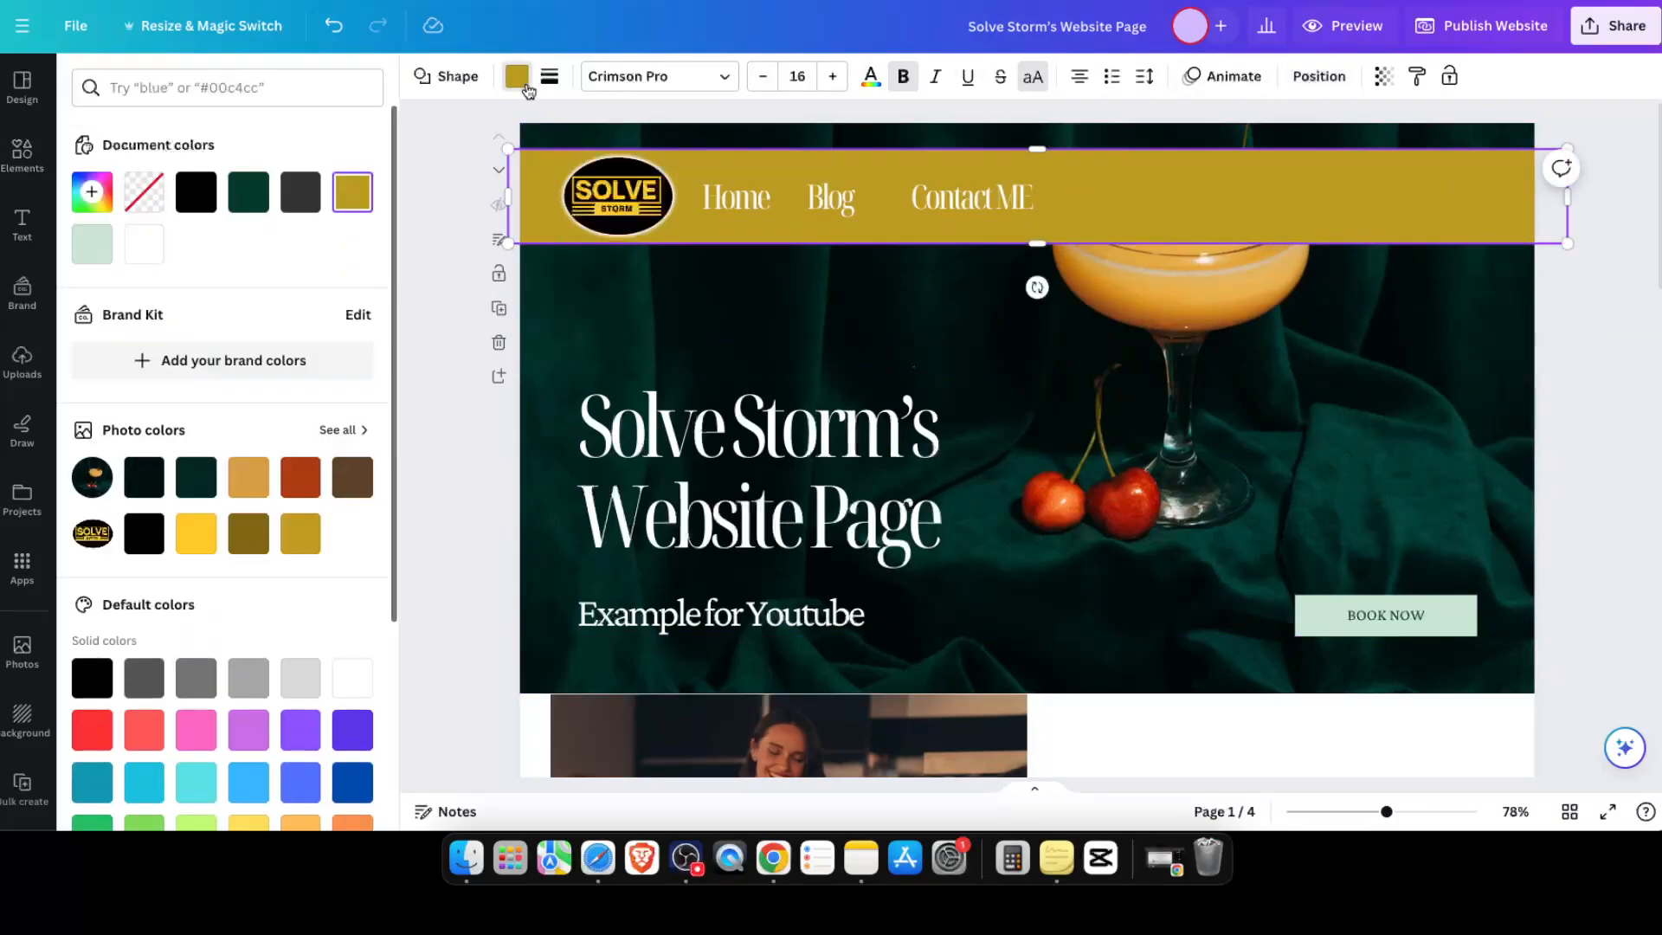
{"action": "left_click", "coordinate": [247, 536]}
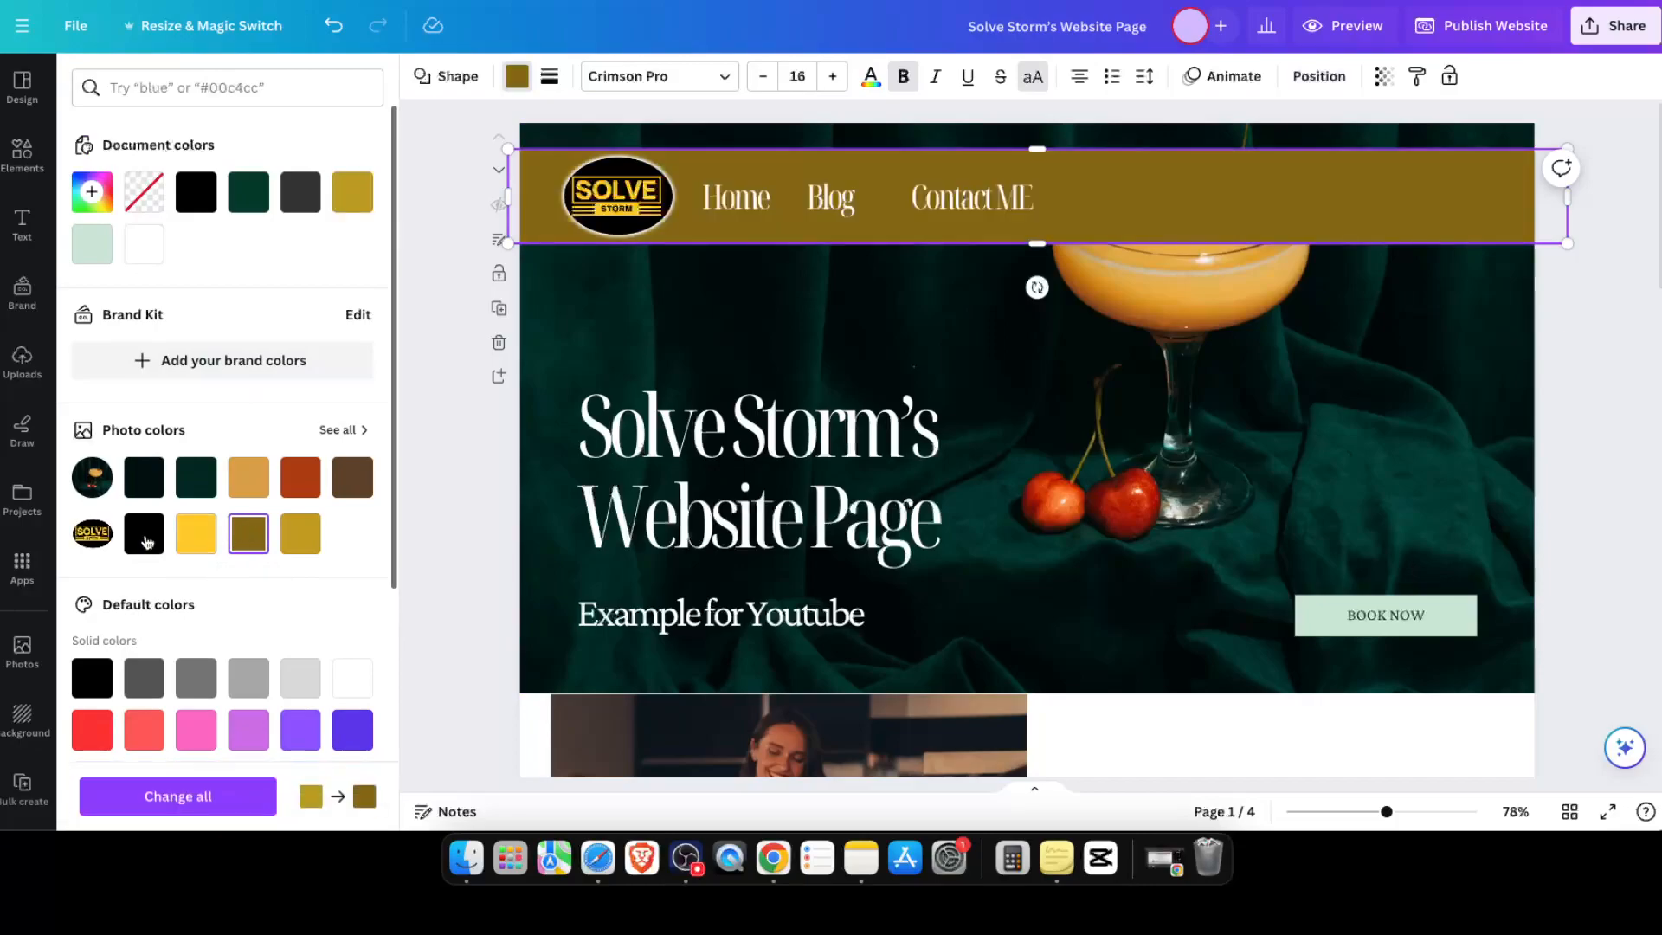
{"action": "left_click", "coordinate": [300, 477]}
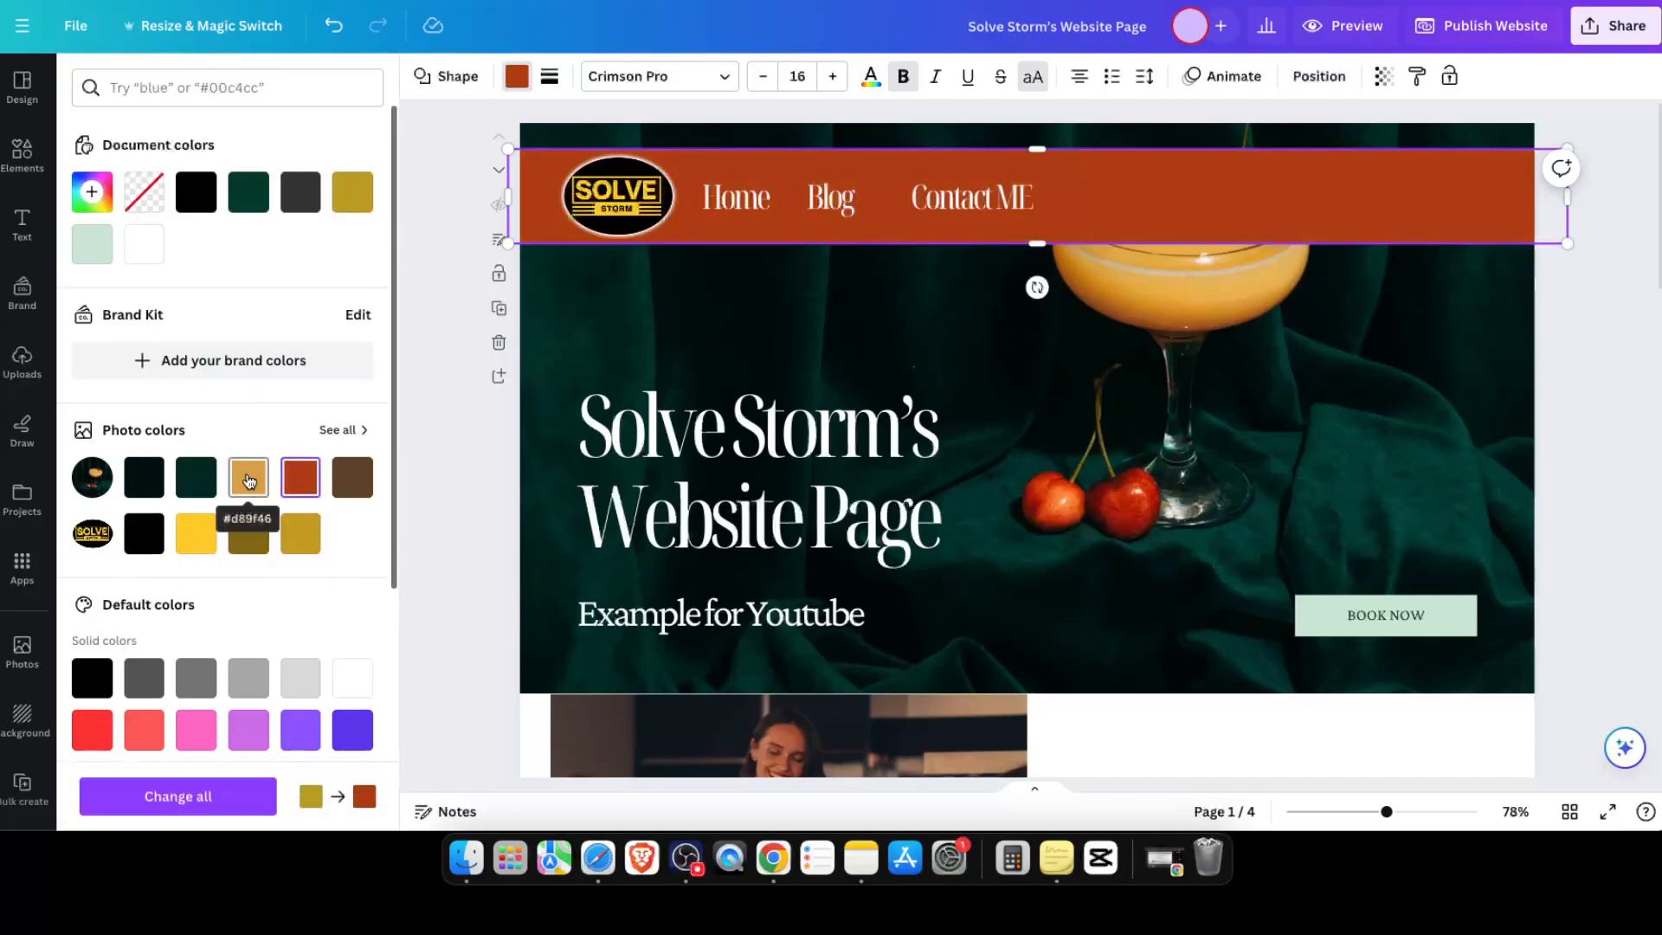
{"action": "left_click", "coordinate": [146, 538]}
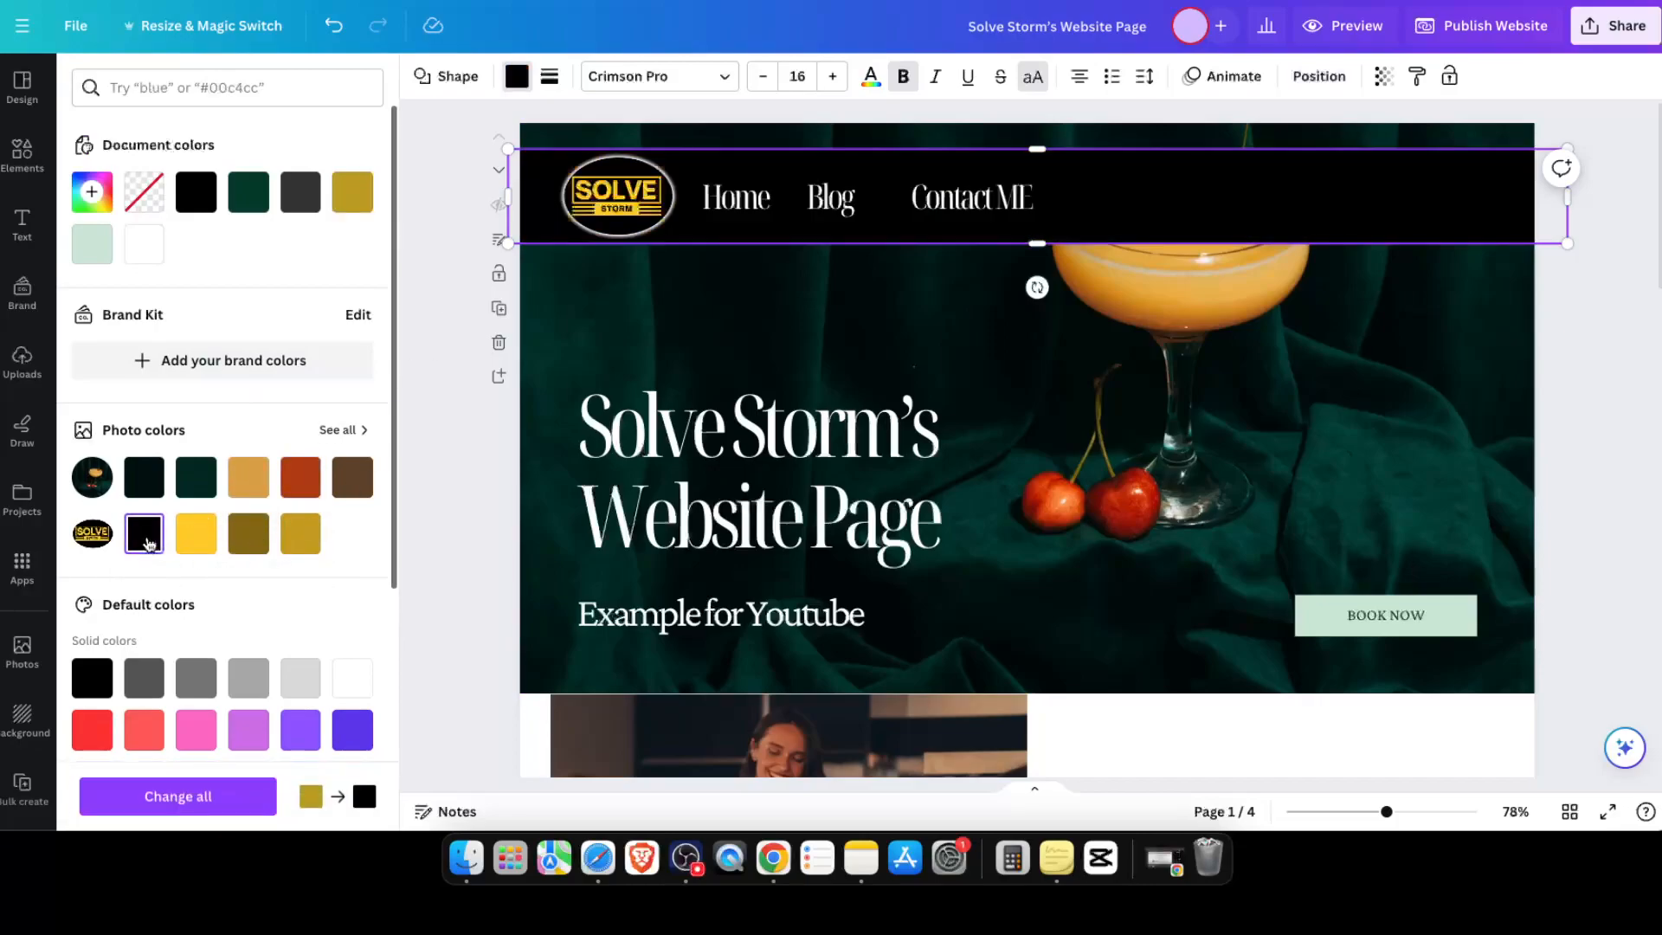
Step: Start publishing the website to a free Canva domain, keeping it resized on mobile and without navigation
{"action": "left_click", "coordinate": [437, 438]}
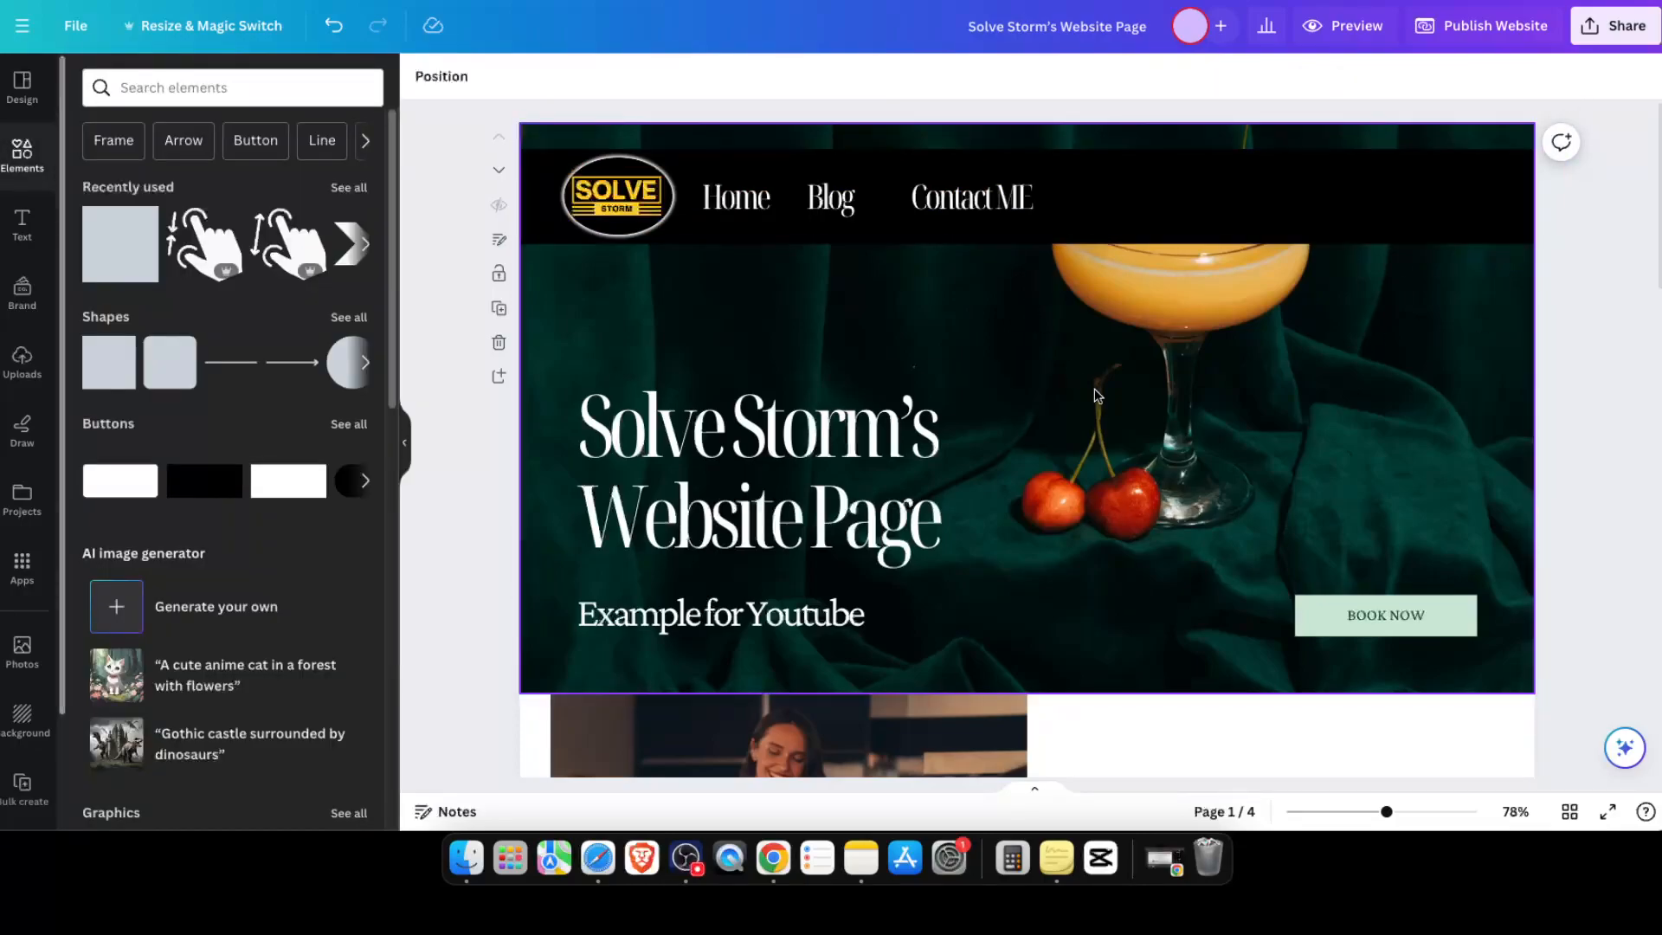
{"action": "scroll", "coordinate": [1098, 394], "scroll_direction": "down", "scroll_amount": 1}
{"action": "scroll", "coordinate": [1115, 391], "scroll_direction": "up", "scroll_amount": 1}
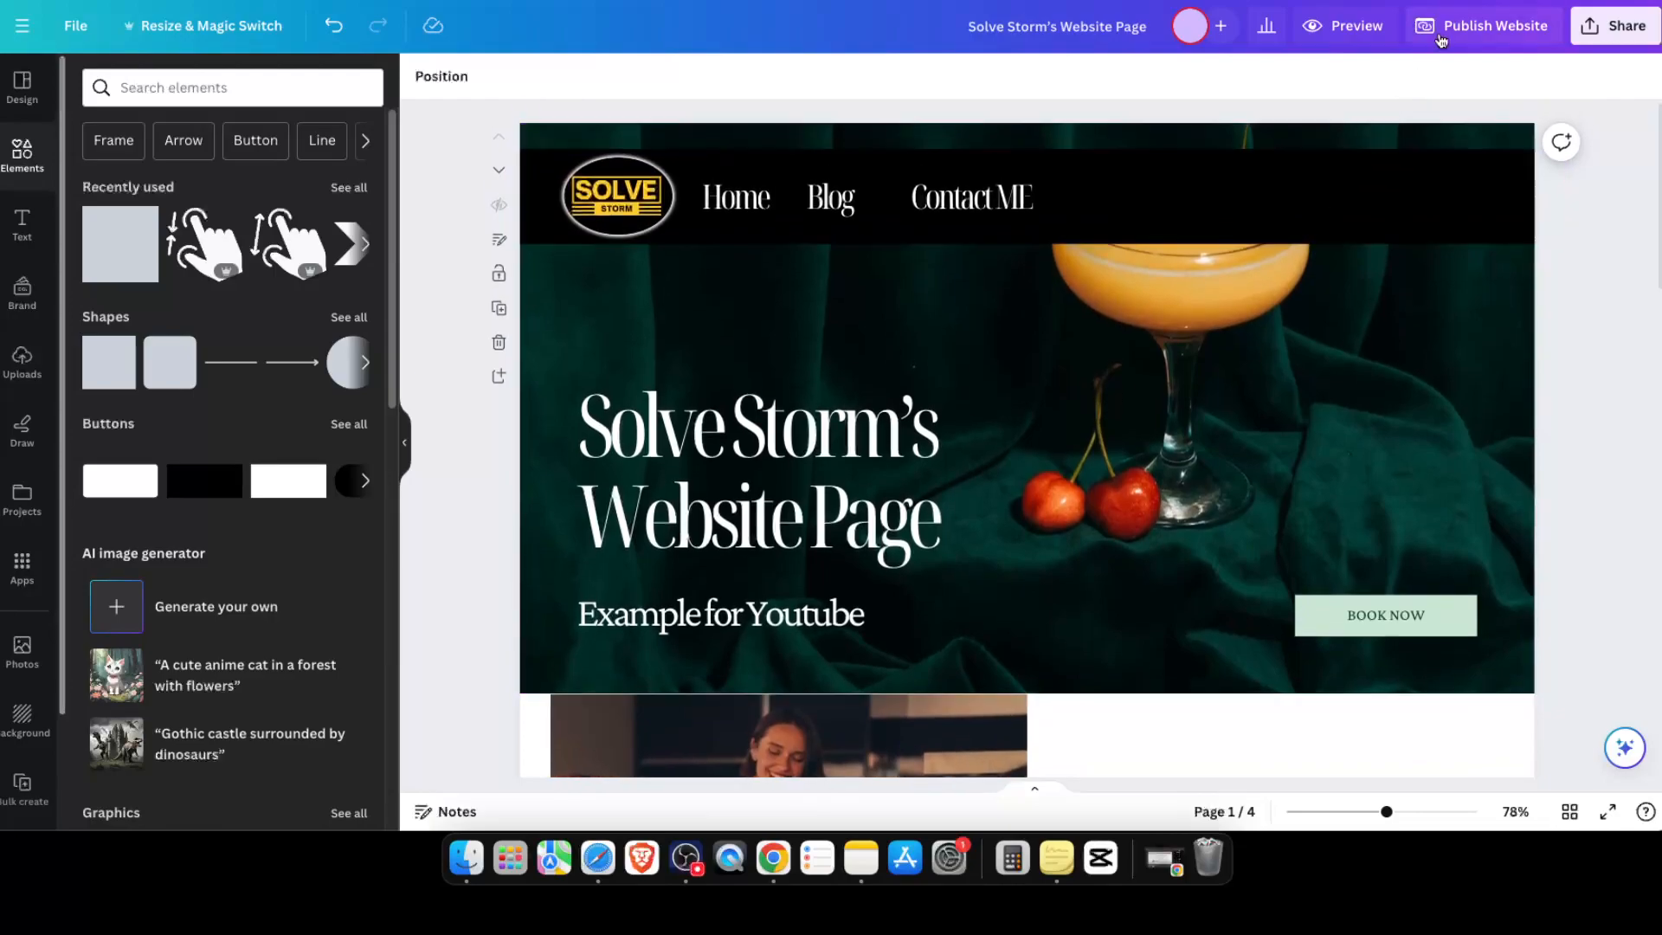
{"action": "left_click", "coordinate": [1442, 30]}
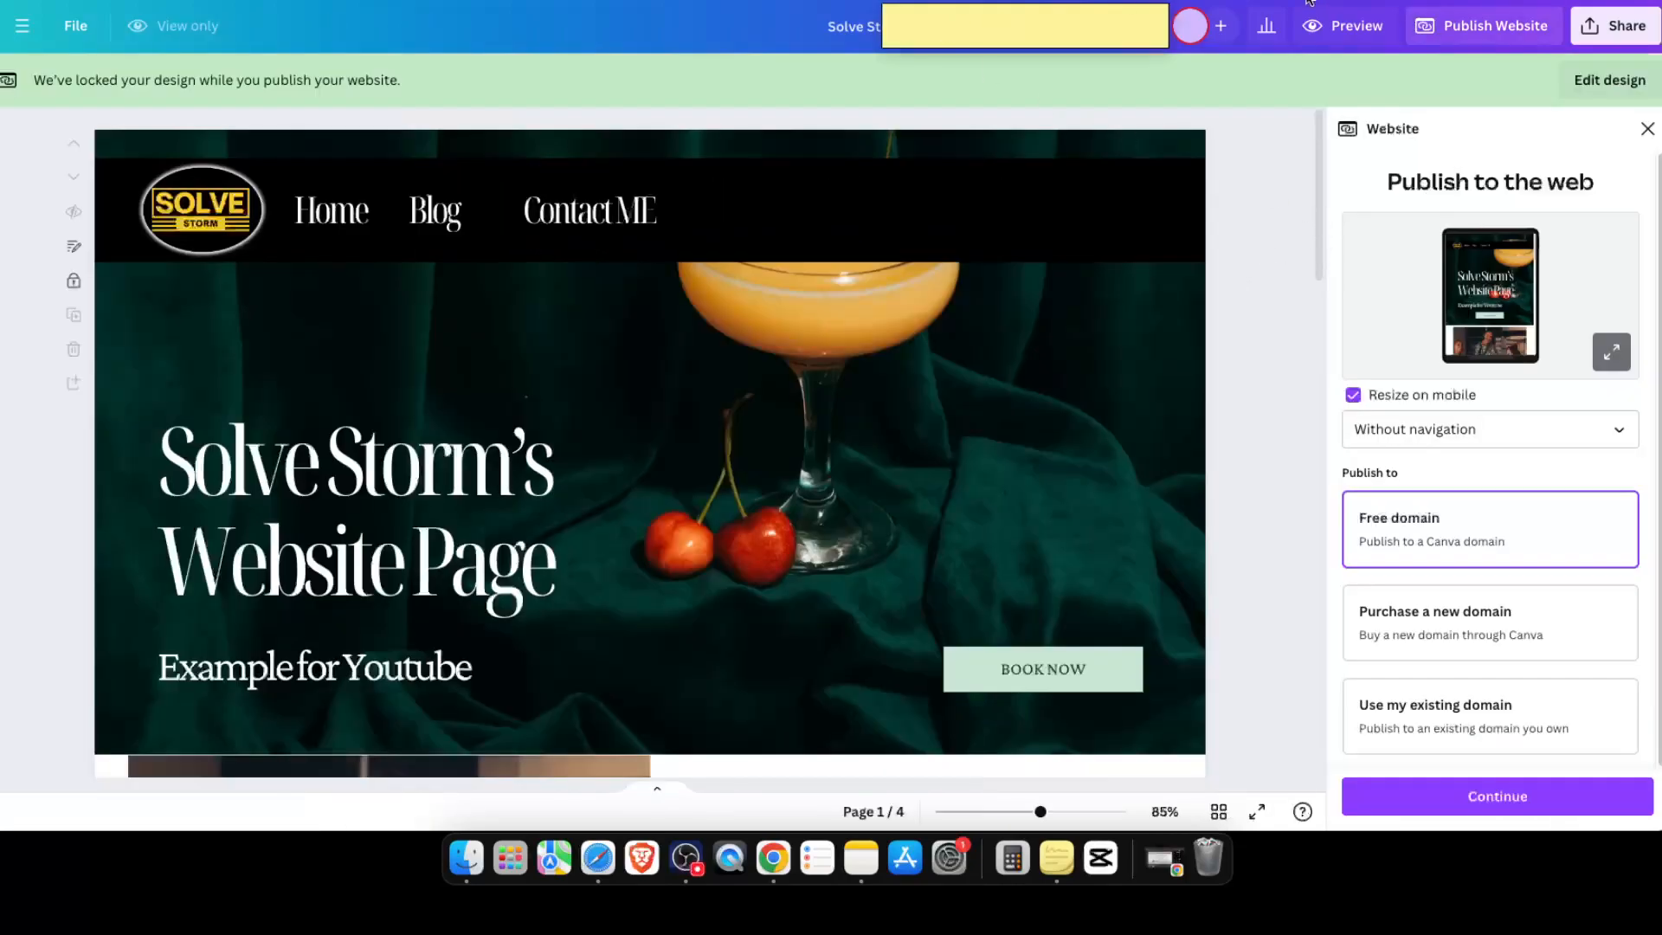
{"action": "left_click", "coordinate": [1442, 442]}
{"action": "left_click", "coordinate": [1478, 481]}
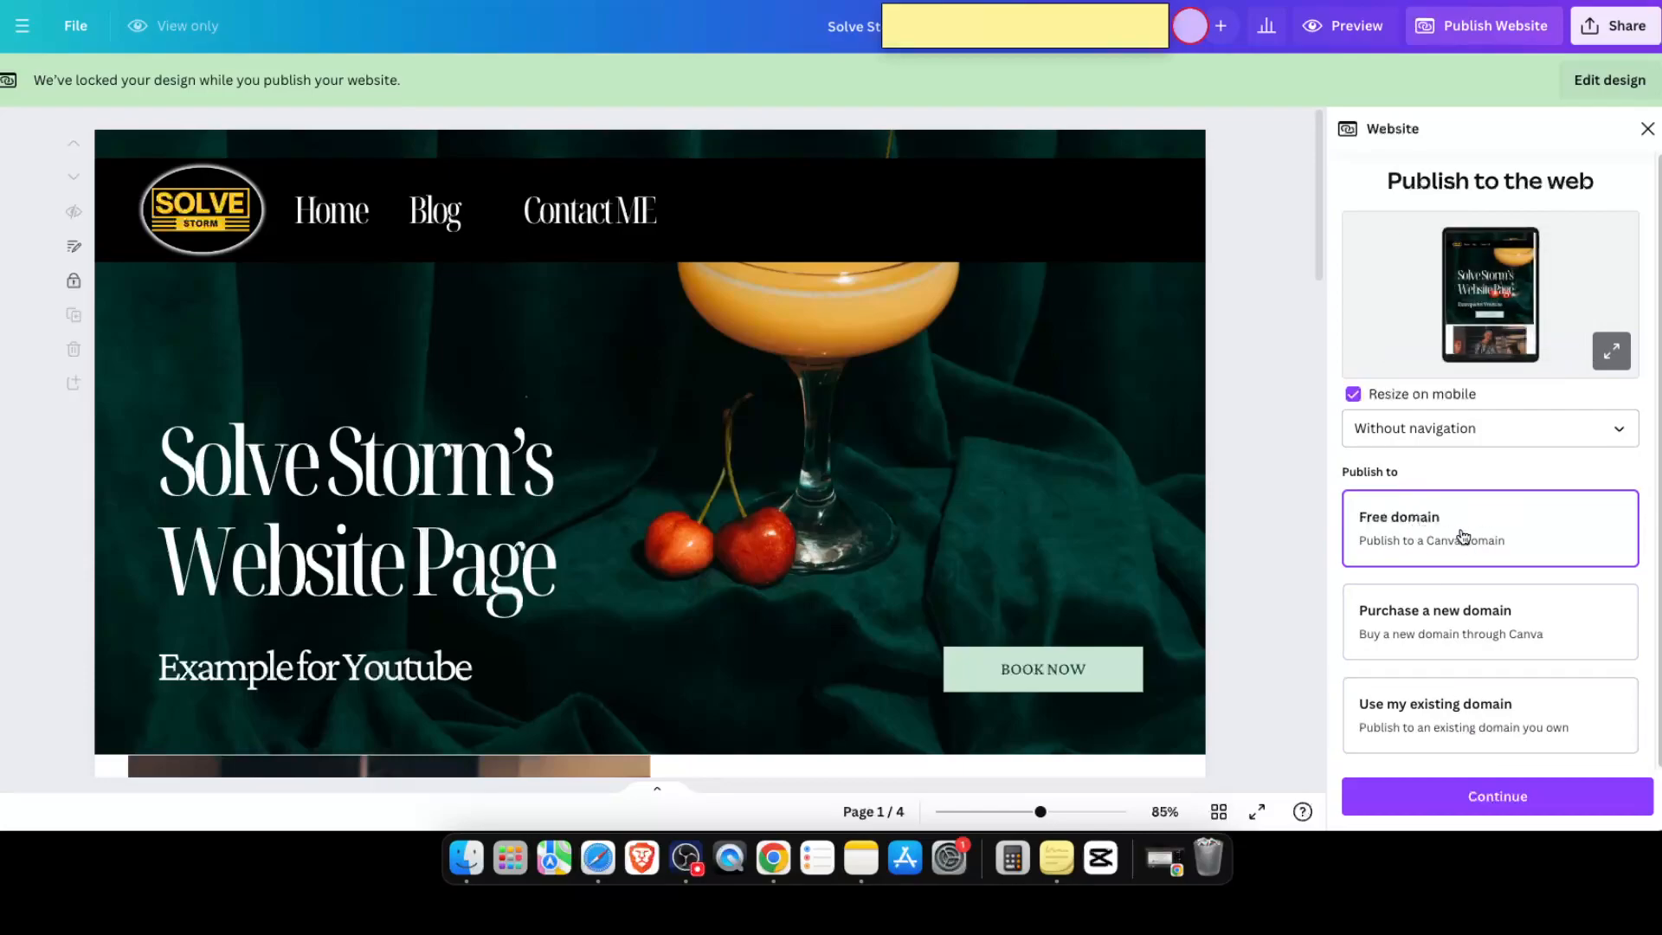
{"action": "left_click", "coordinate": [1509, 800]}
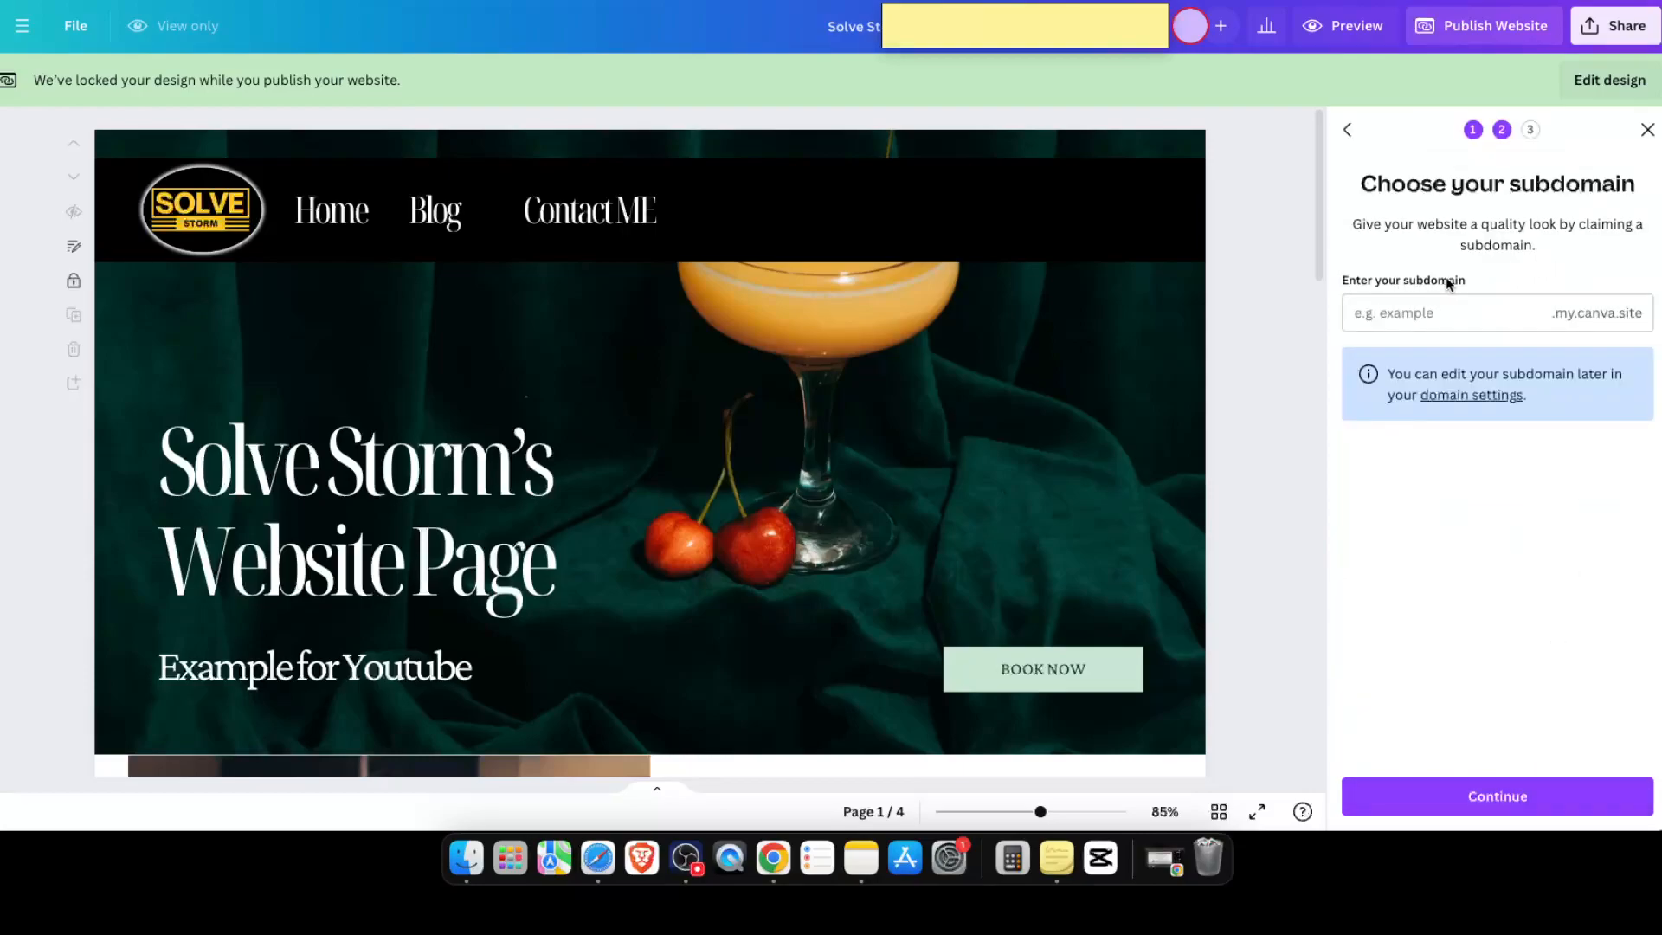
Step: Claim the solvestormi subdomain and publish the home page with an empty page path and description
{"action": "left_click", "coordinate": [1497, 796]}
{"action": "left_click", "coordinate": [1497, 796]}
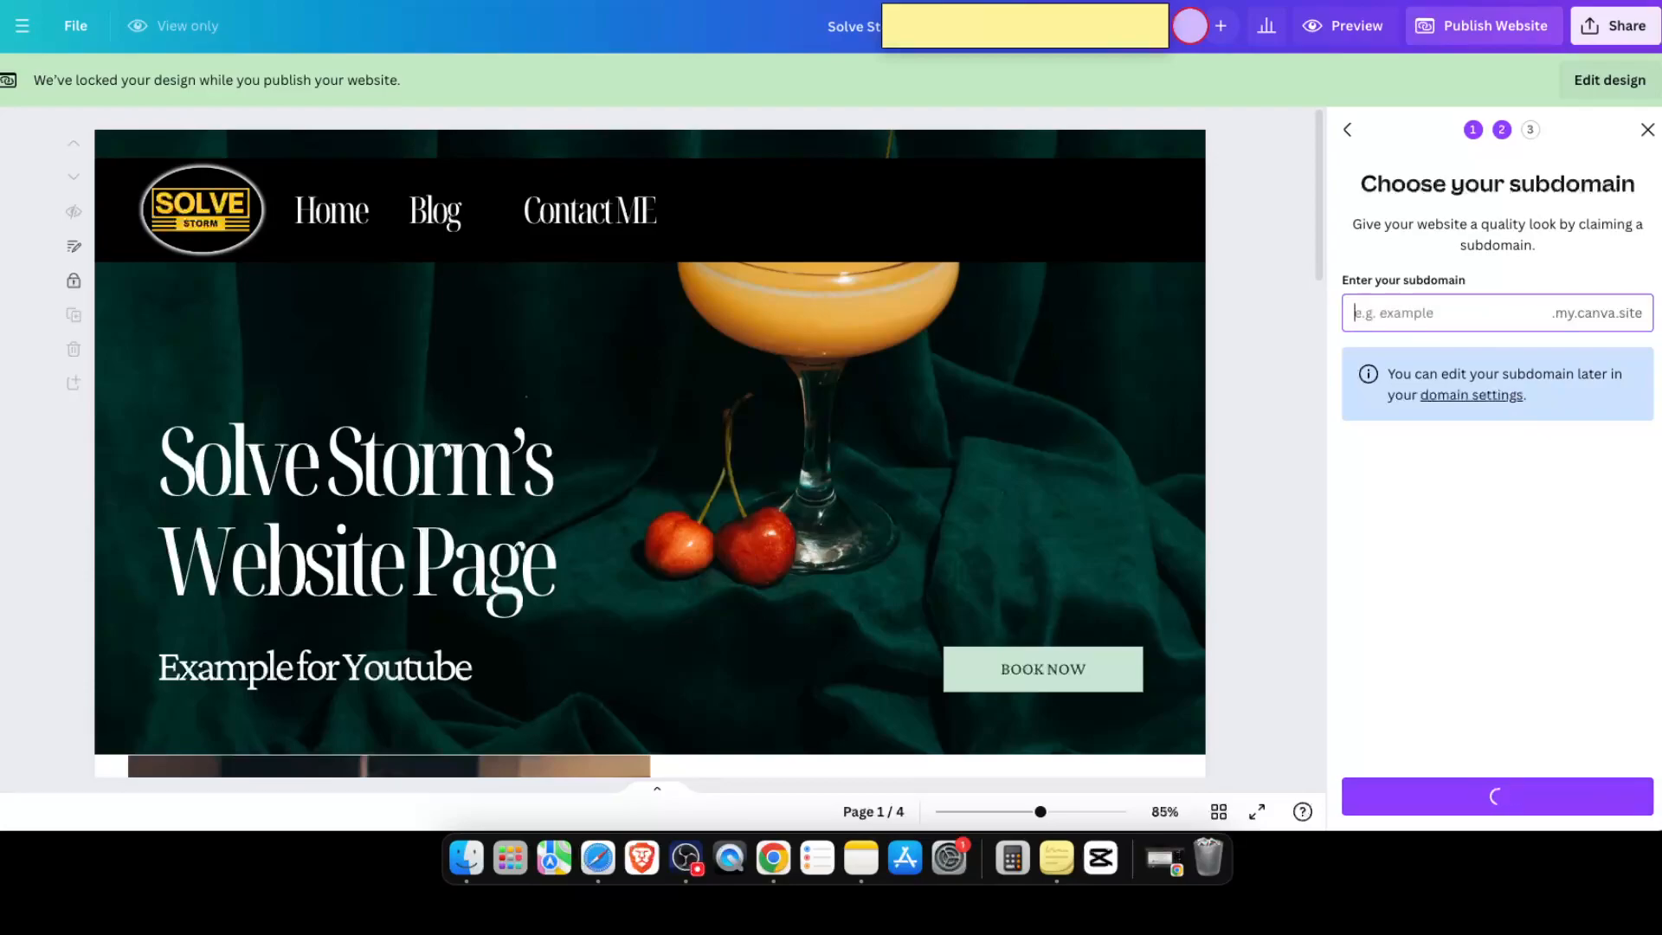
{"action": "type", "text": "solvestorm"}
{"action": "key", "text": "Return"}
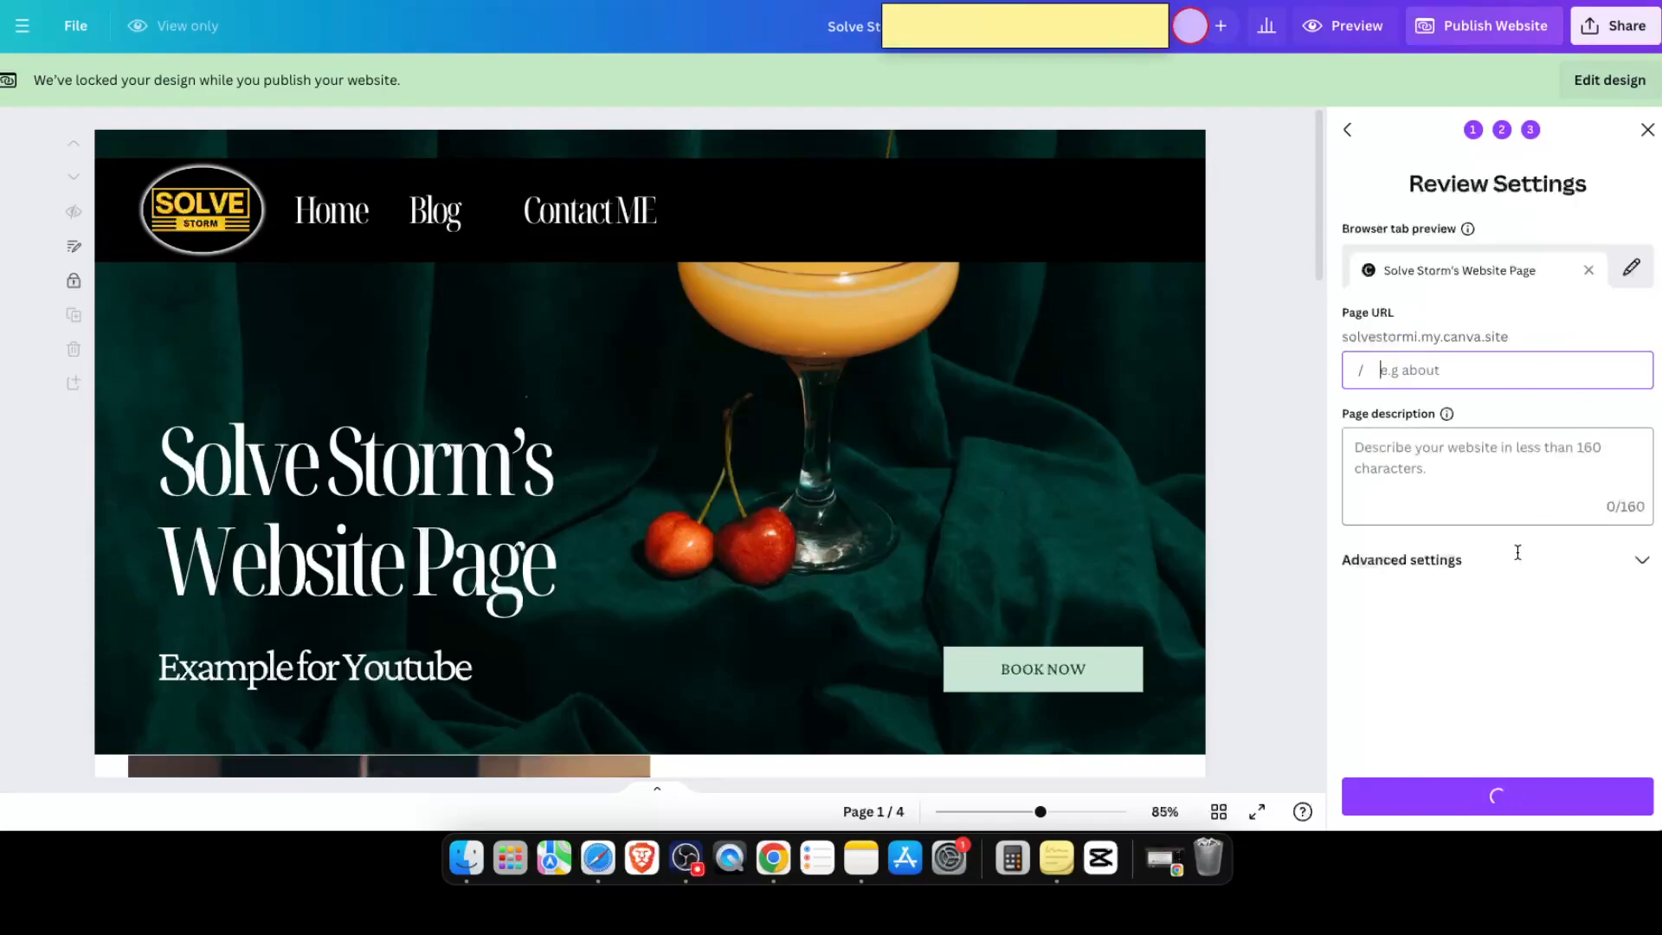
{"action": "left_click", "coordinate": [1495, 727]}
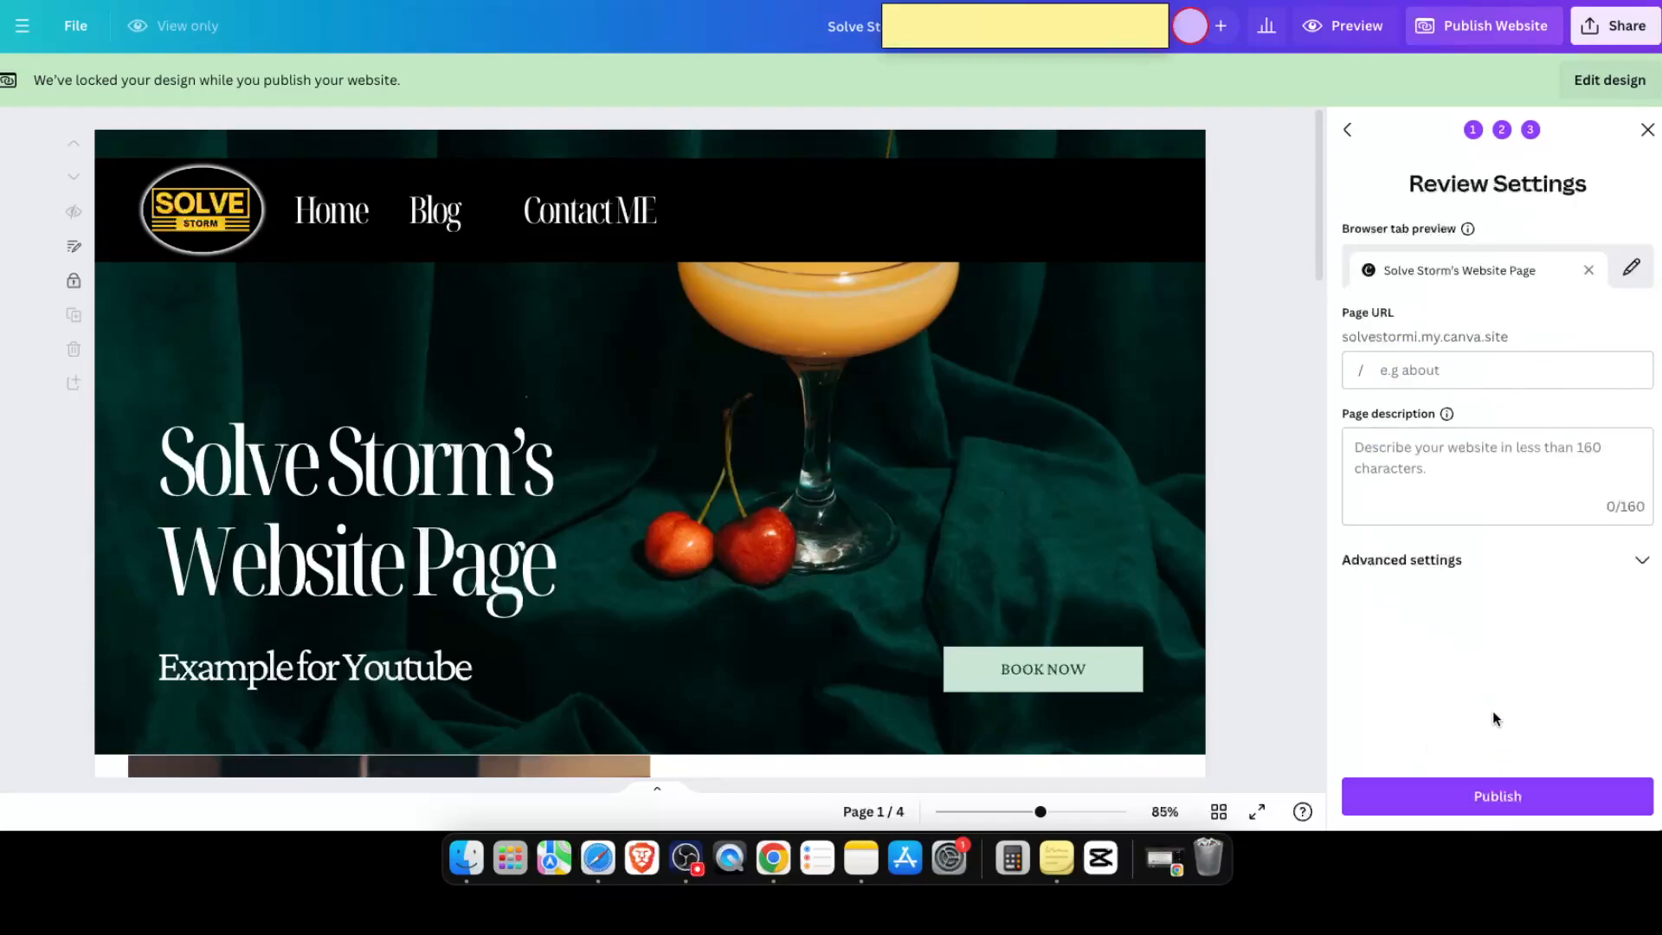
{"action": "left_click", "coordinate": [1510, 807]}
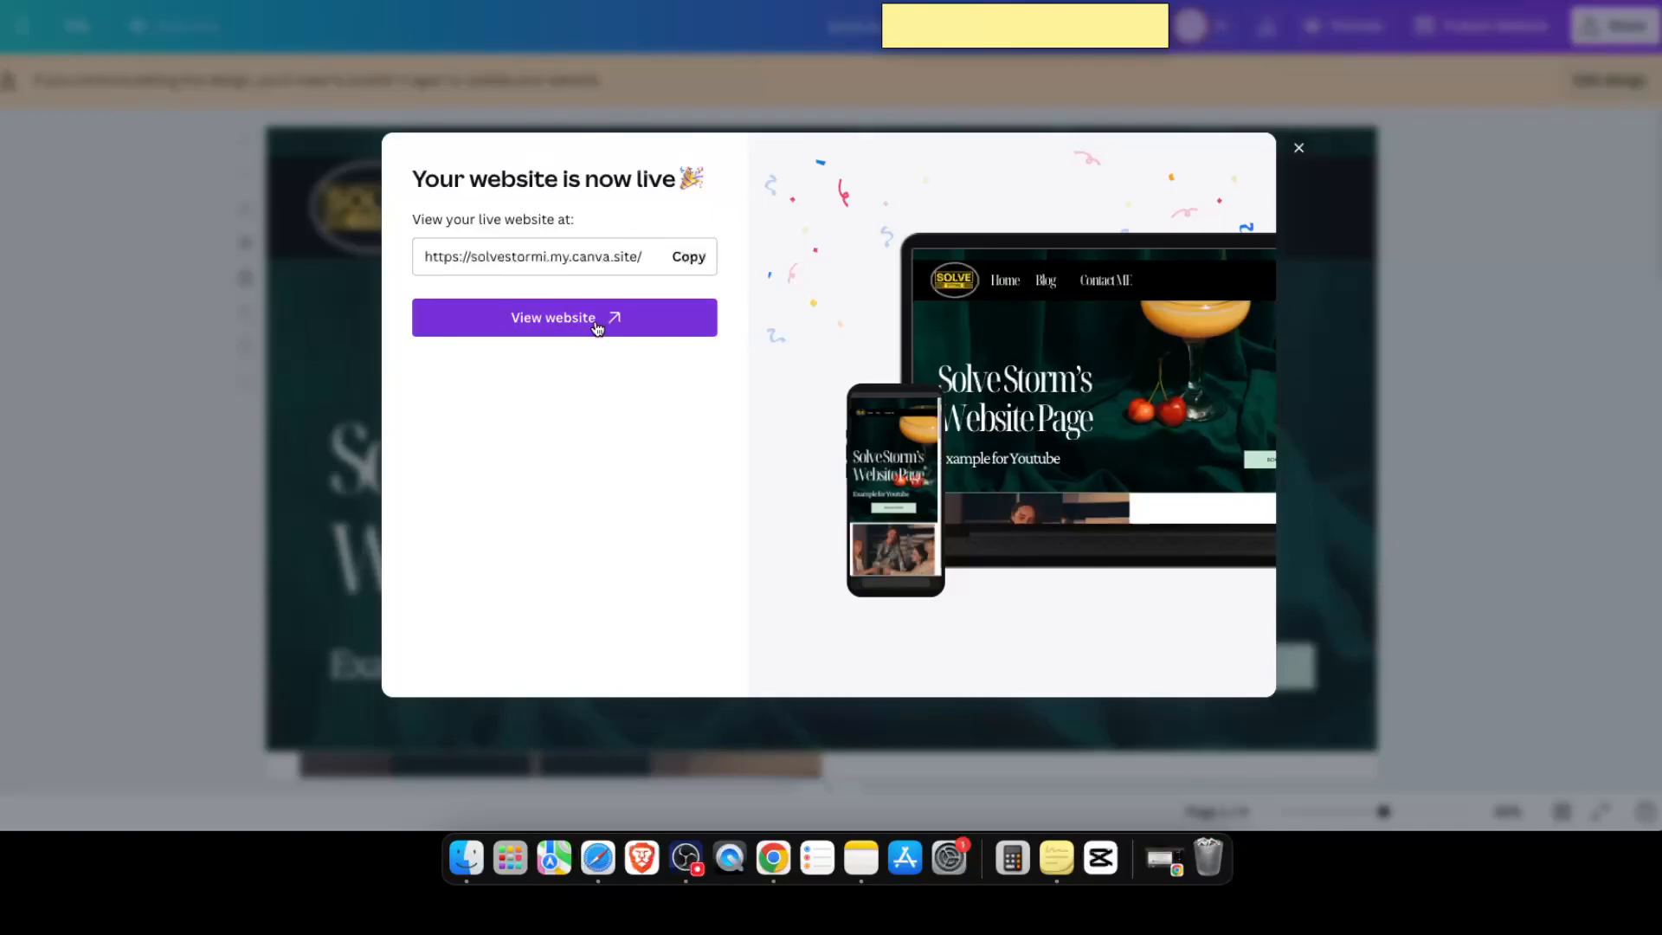
Step: Open the live website and check the page content and whether the Blog and Contact ME labels respond
{"action": "left_click", "coordinate": [596, 326]}
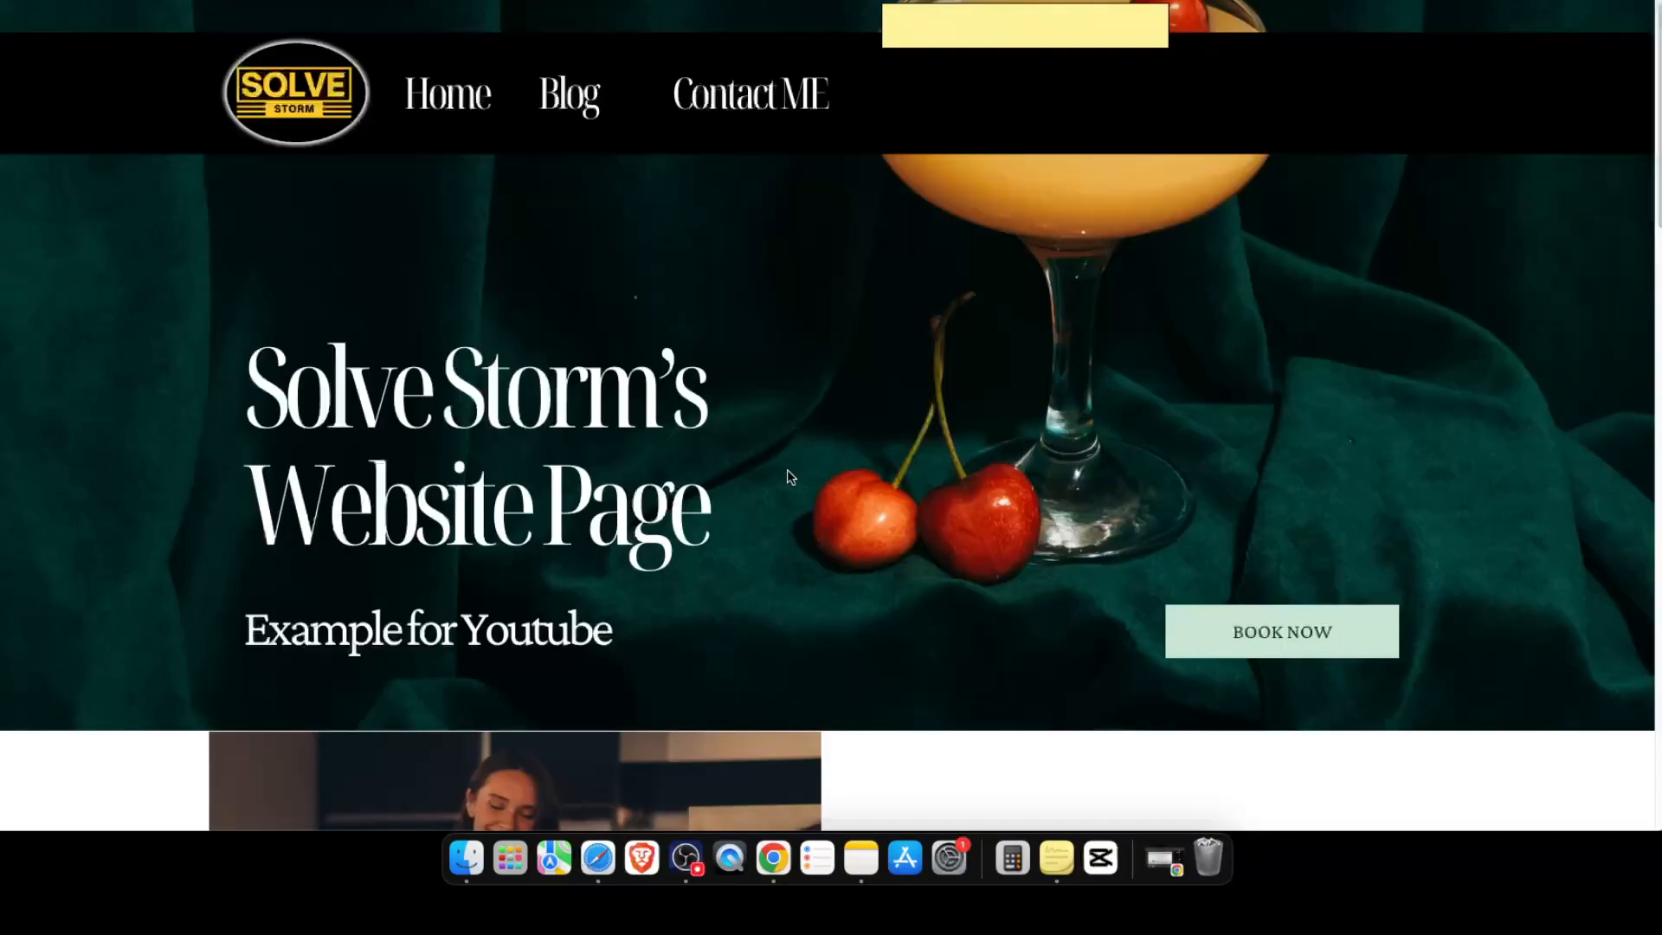
{"action": "scroll", "coordinate": [779, 475], "scroll_direction": "down", "scroll_amount": 20}
{"action": "scroll", "coordinate": [980, 504], "scroll_direction": "up", "scroll_amount": 18}
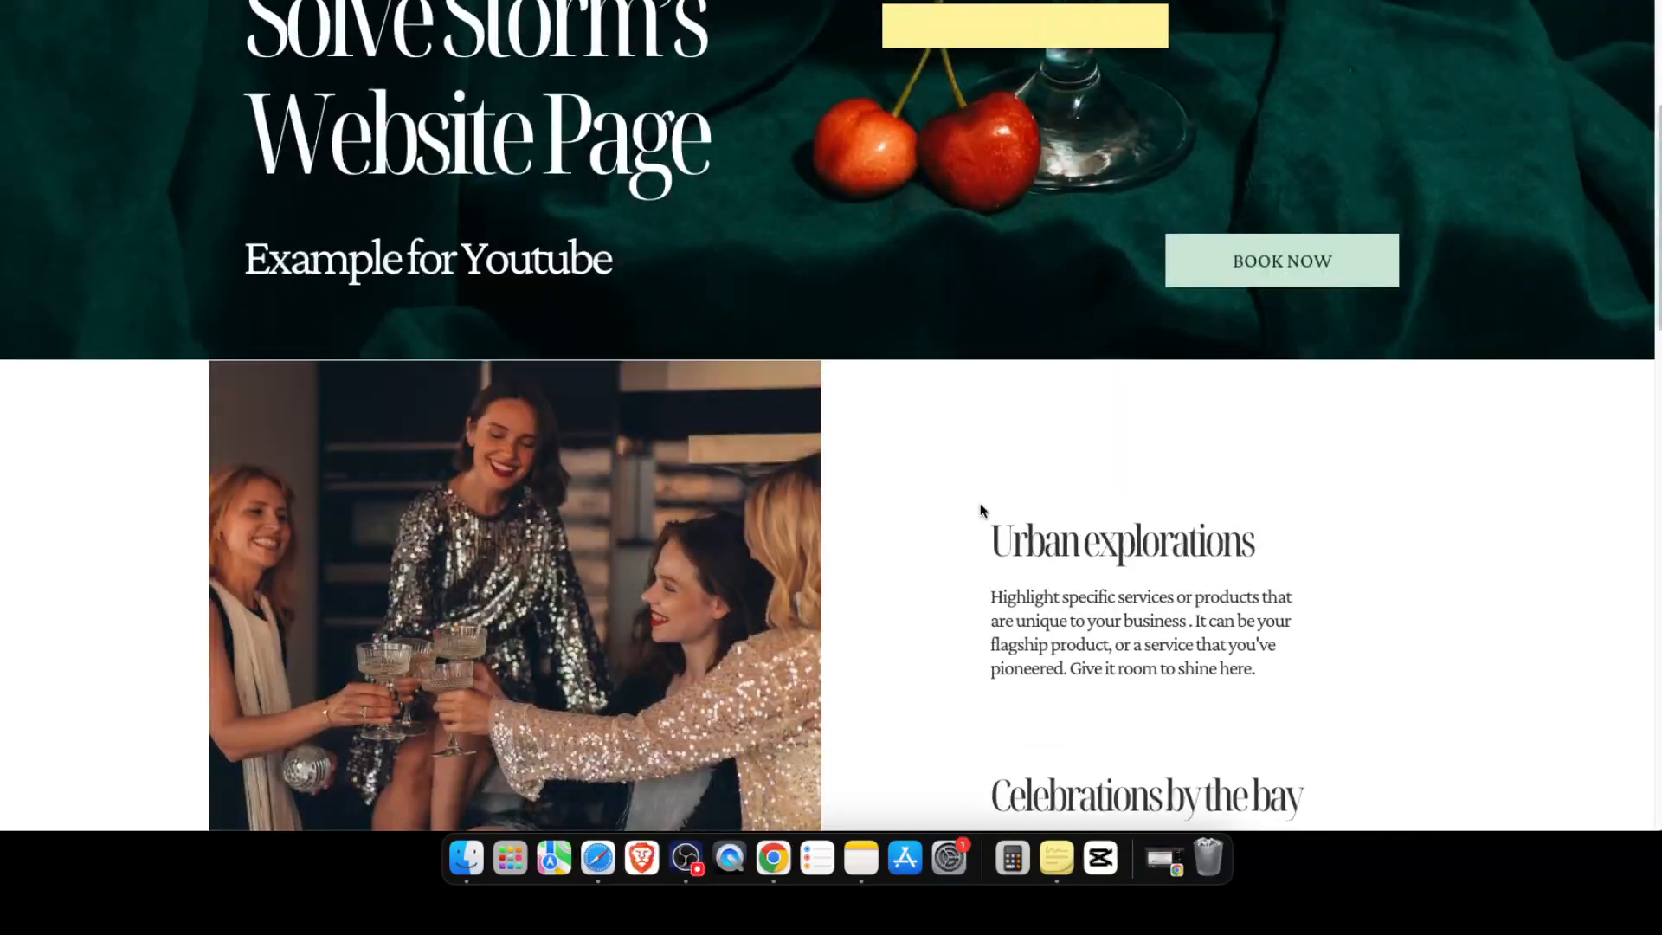
{"action": "scroll", "coordinate": [982, 509], "scroll_direction": "up", "scroll_amount": 4}
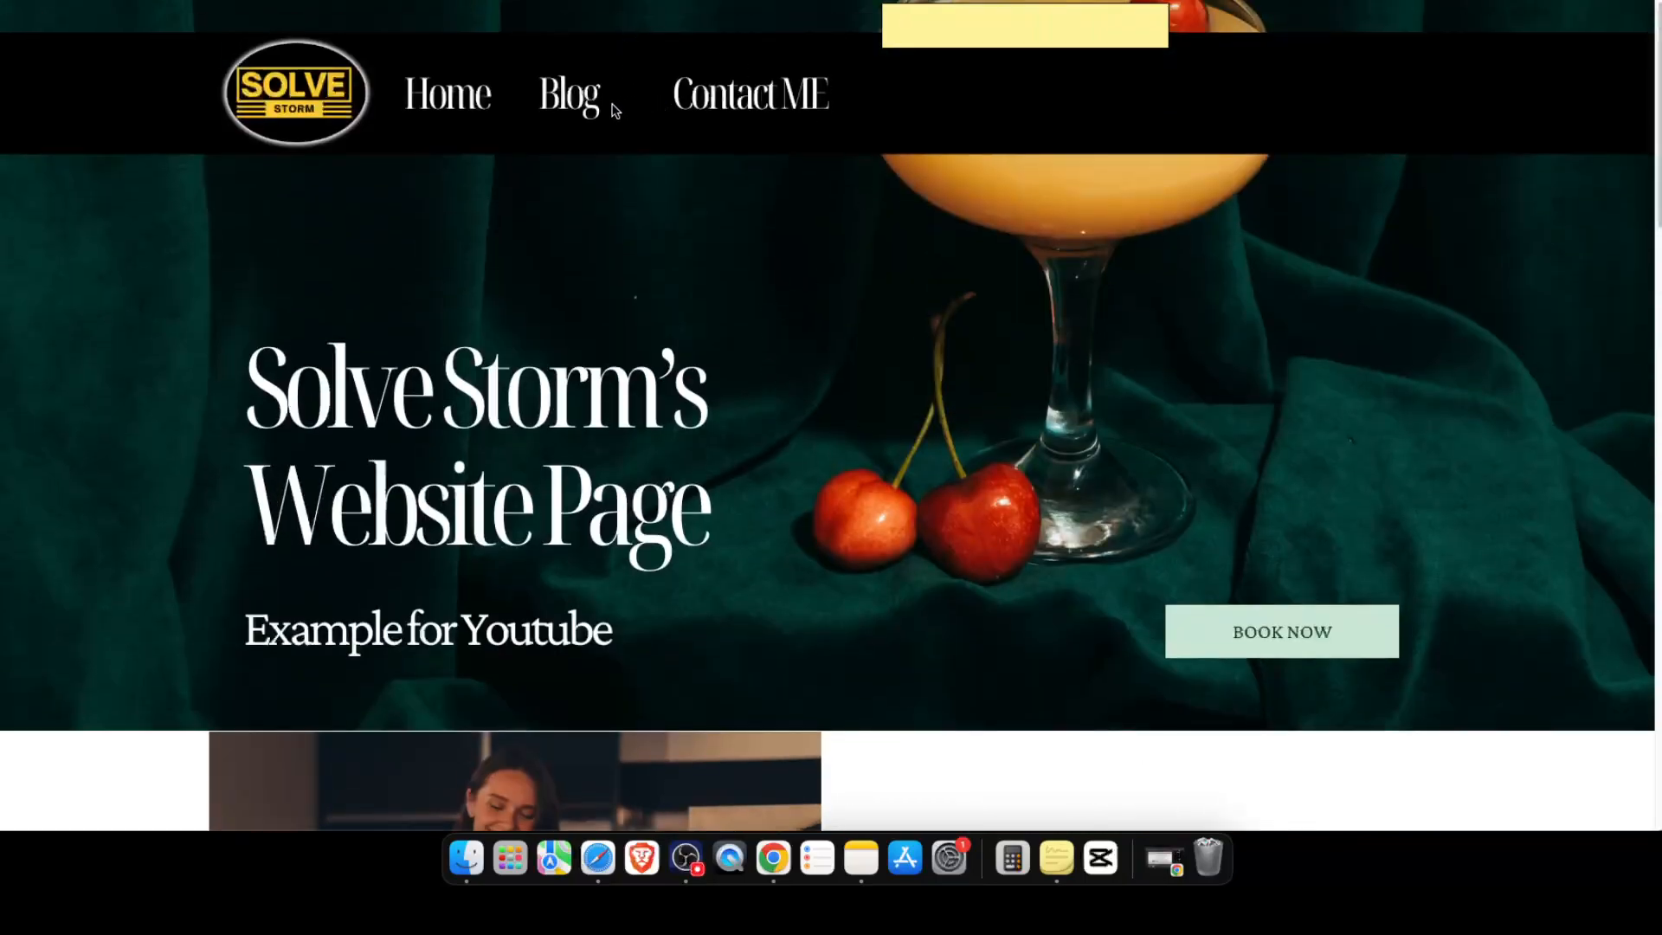
{"action": "left_click_drag", "start_coordinate": [531, 98], "coordinate": [599, 97]}
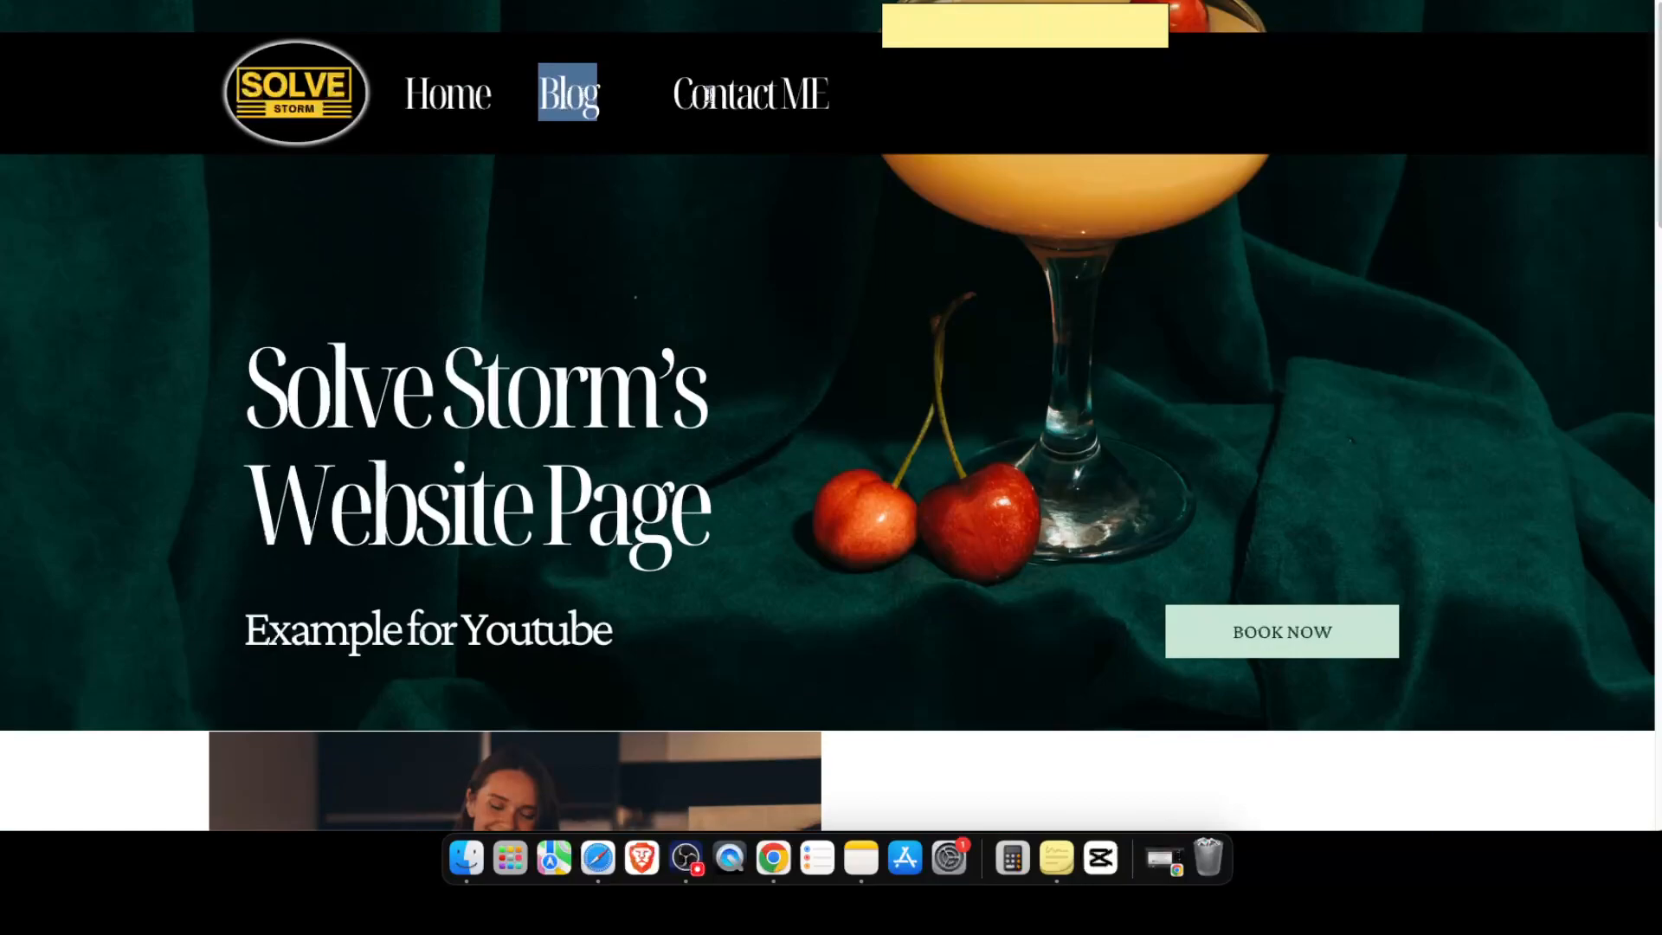
{"action": "triple_click", "coordinate": [674, 93]}
{"action": "left_click", "coordinate": [736, 90]}
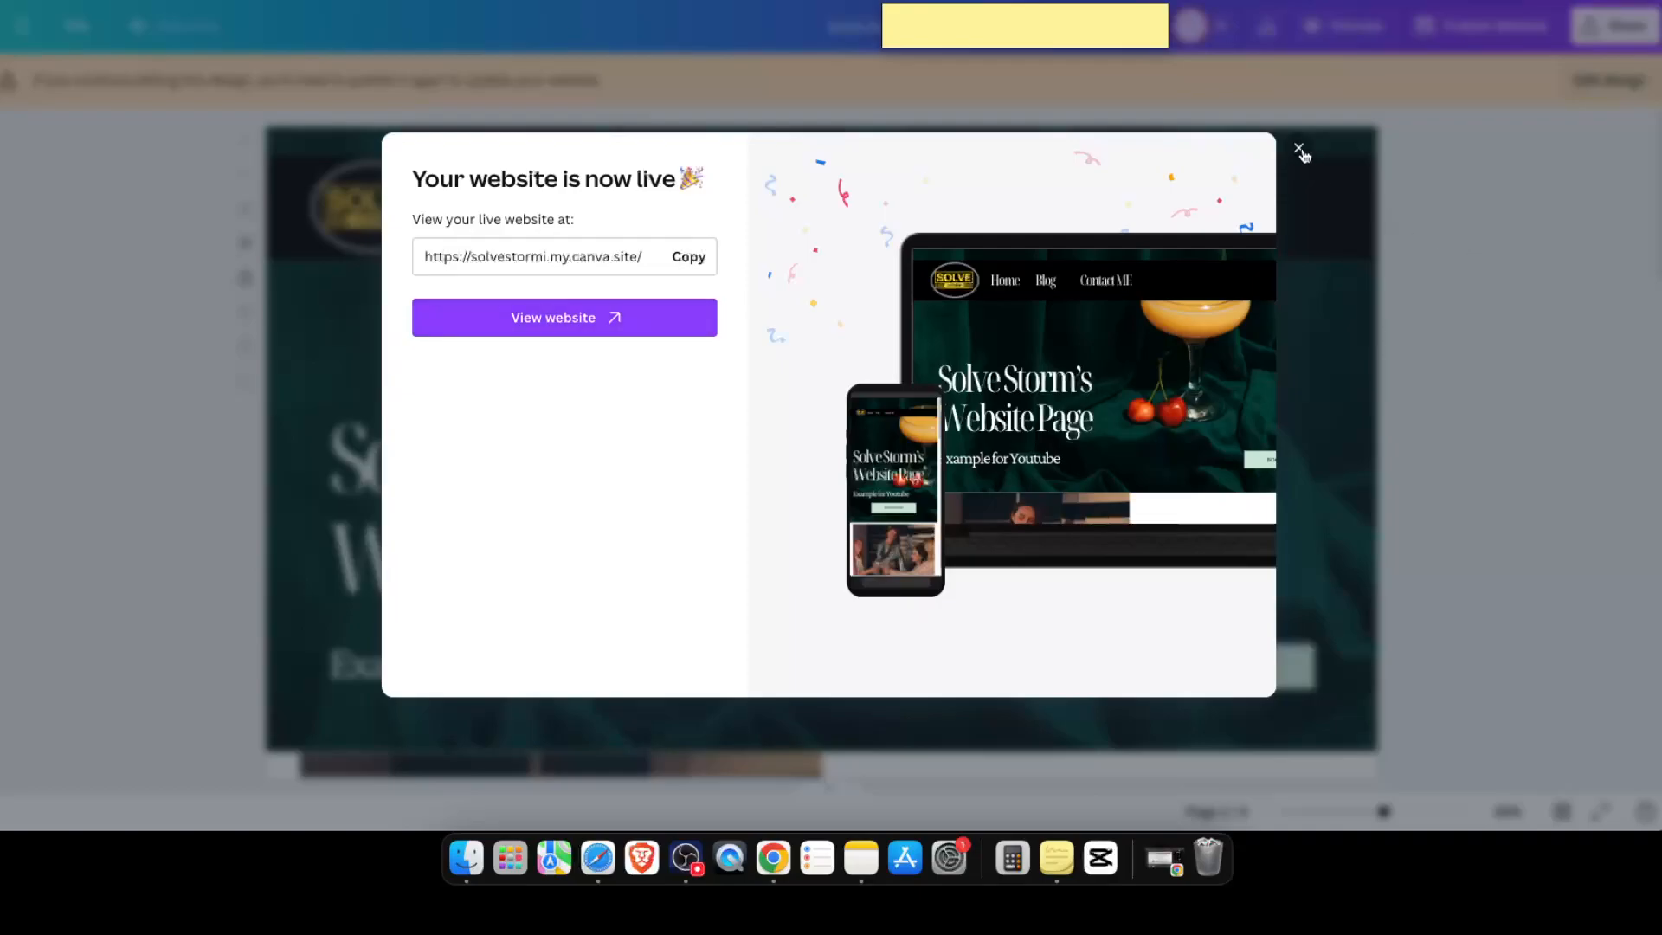
Step: Unlock the home page design for editing and create a second blank website using the template's "Time stops here" page
{"action": "left_click", "coordinate": [1299, 150]}
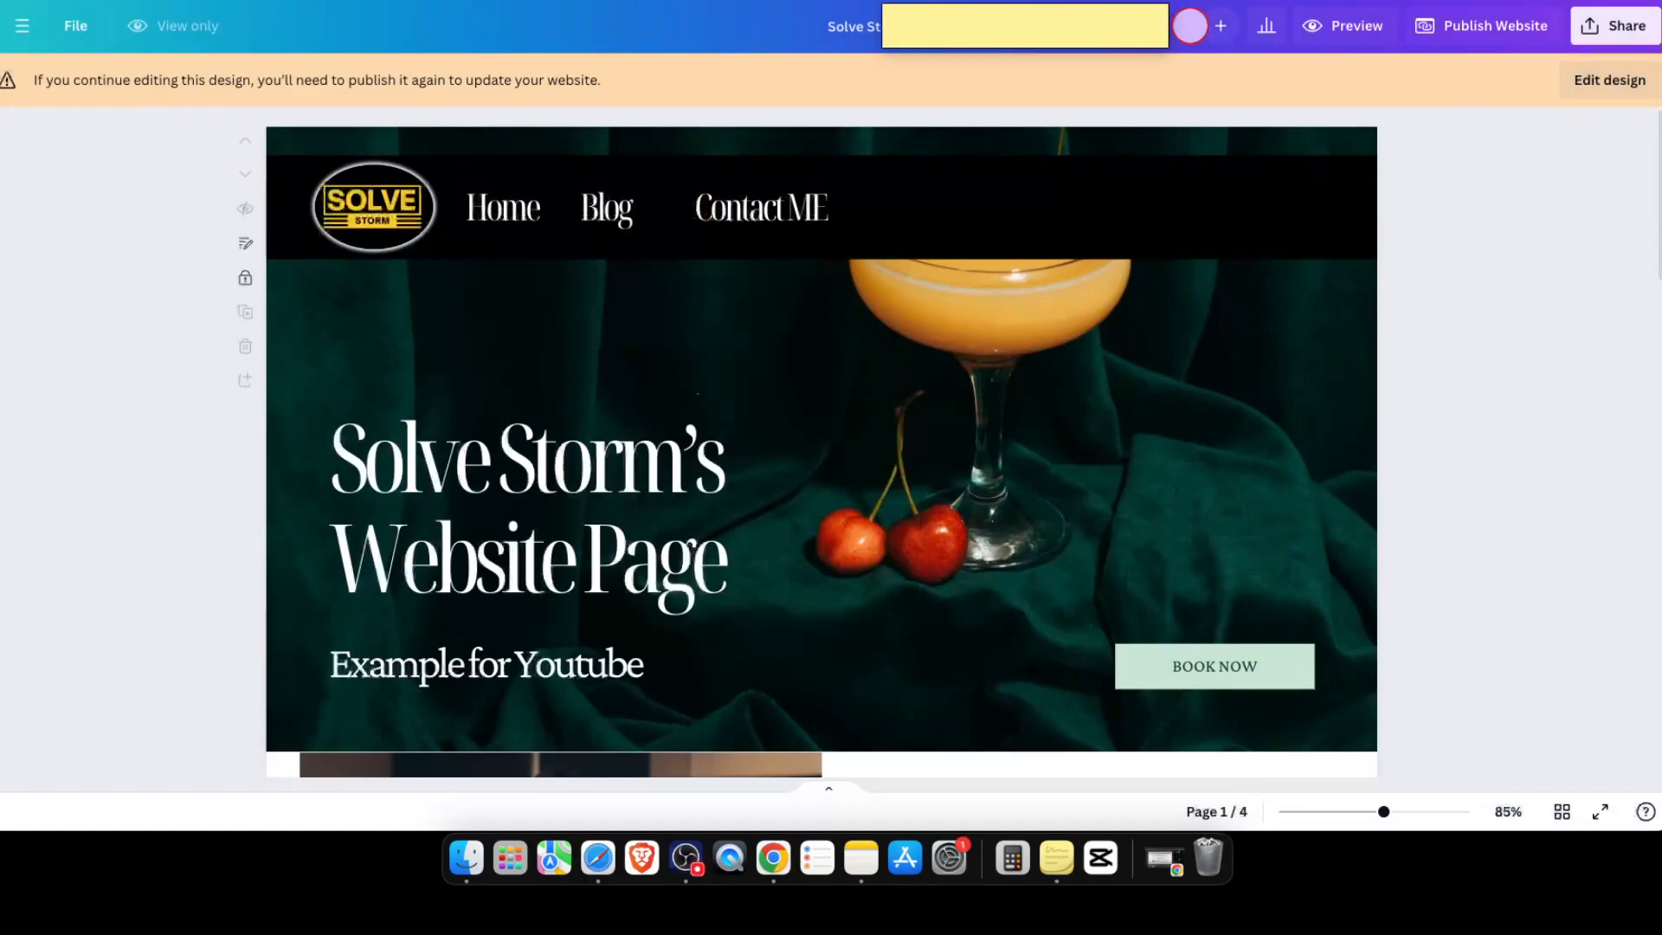
{"action": "left_click", "coordinate": [1611, 80]}
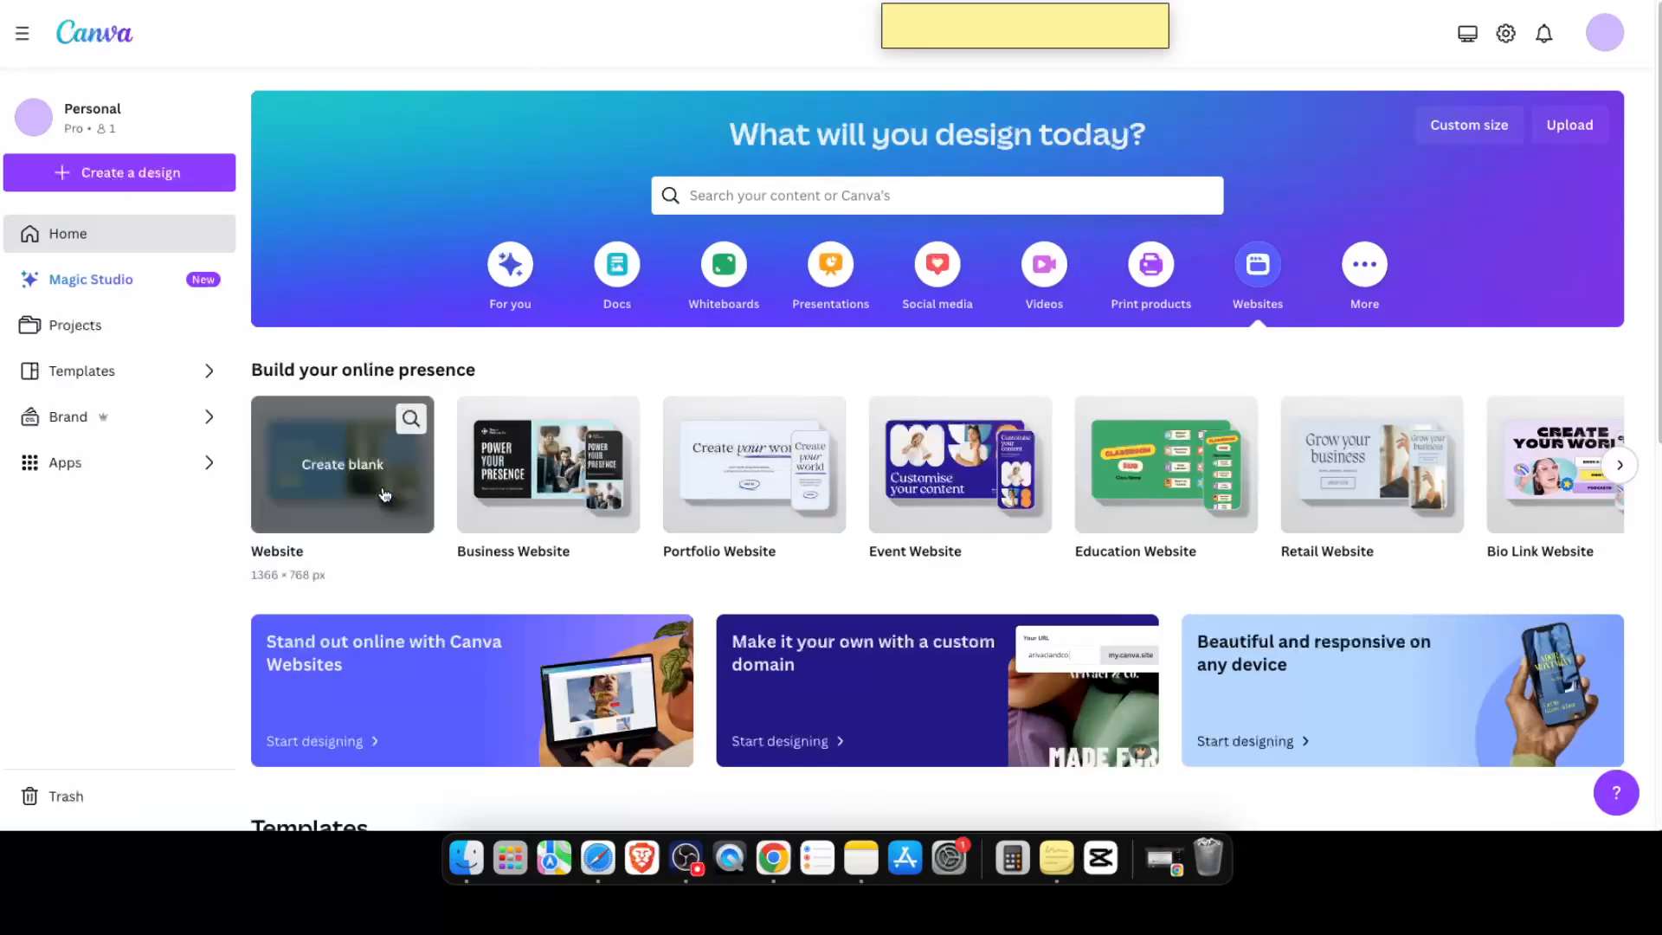
{"action": "left_click", "coordinate": [386, 494]}
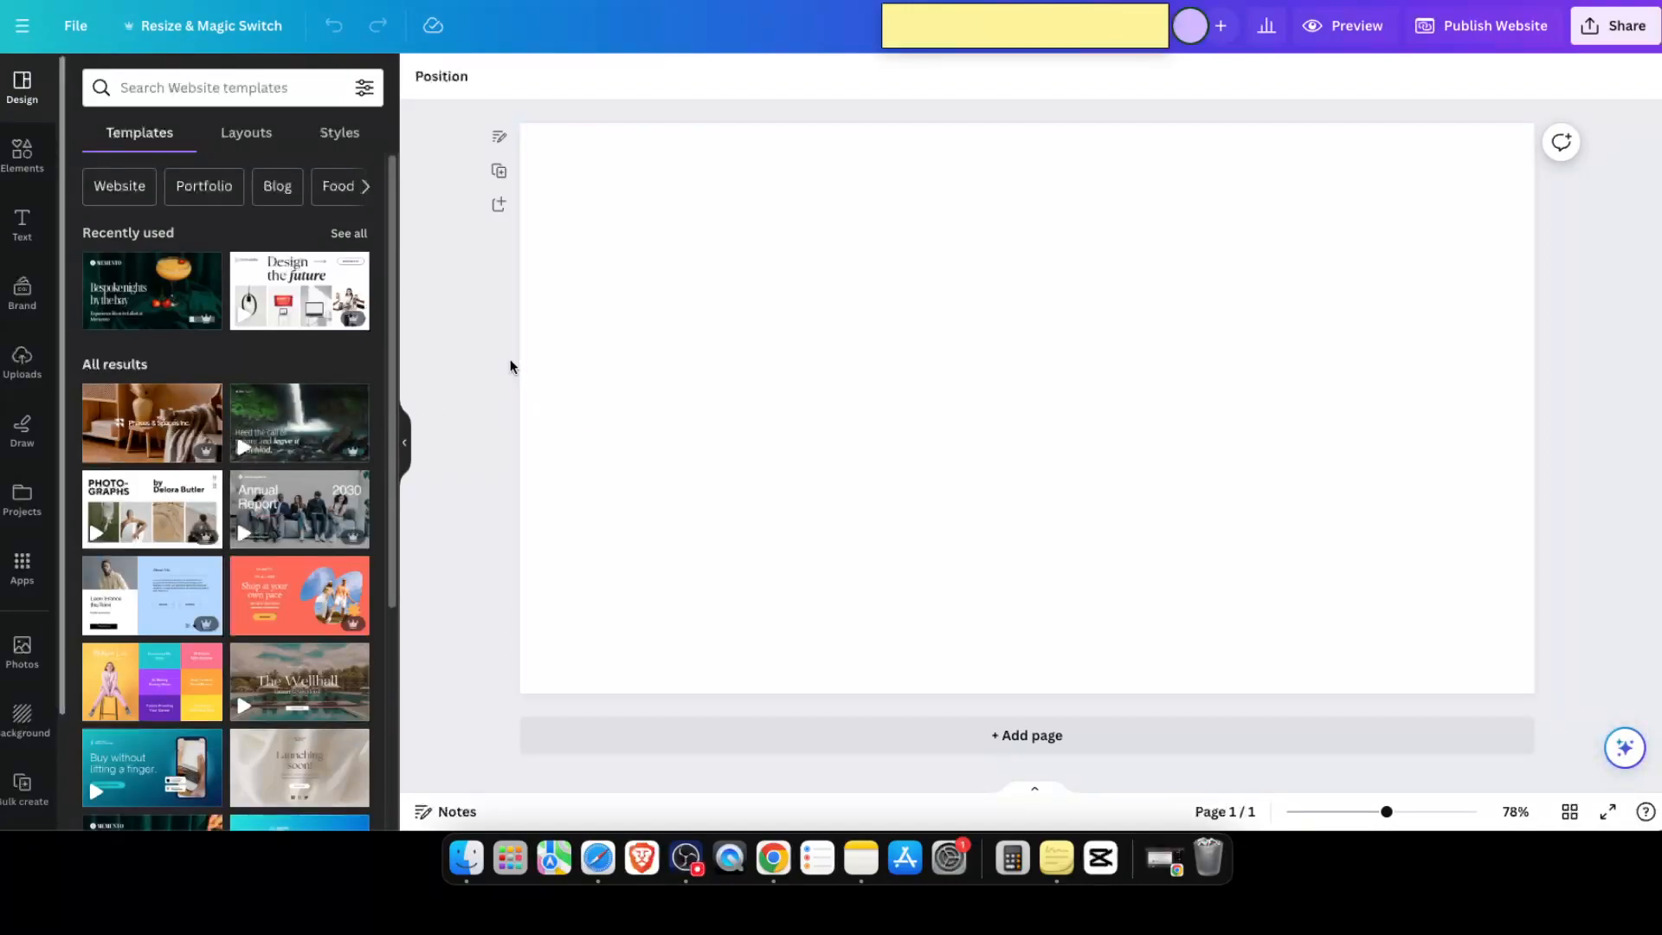
{"action": "left_click", "coordinate": [184, 288]}
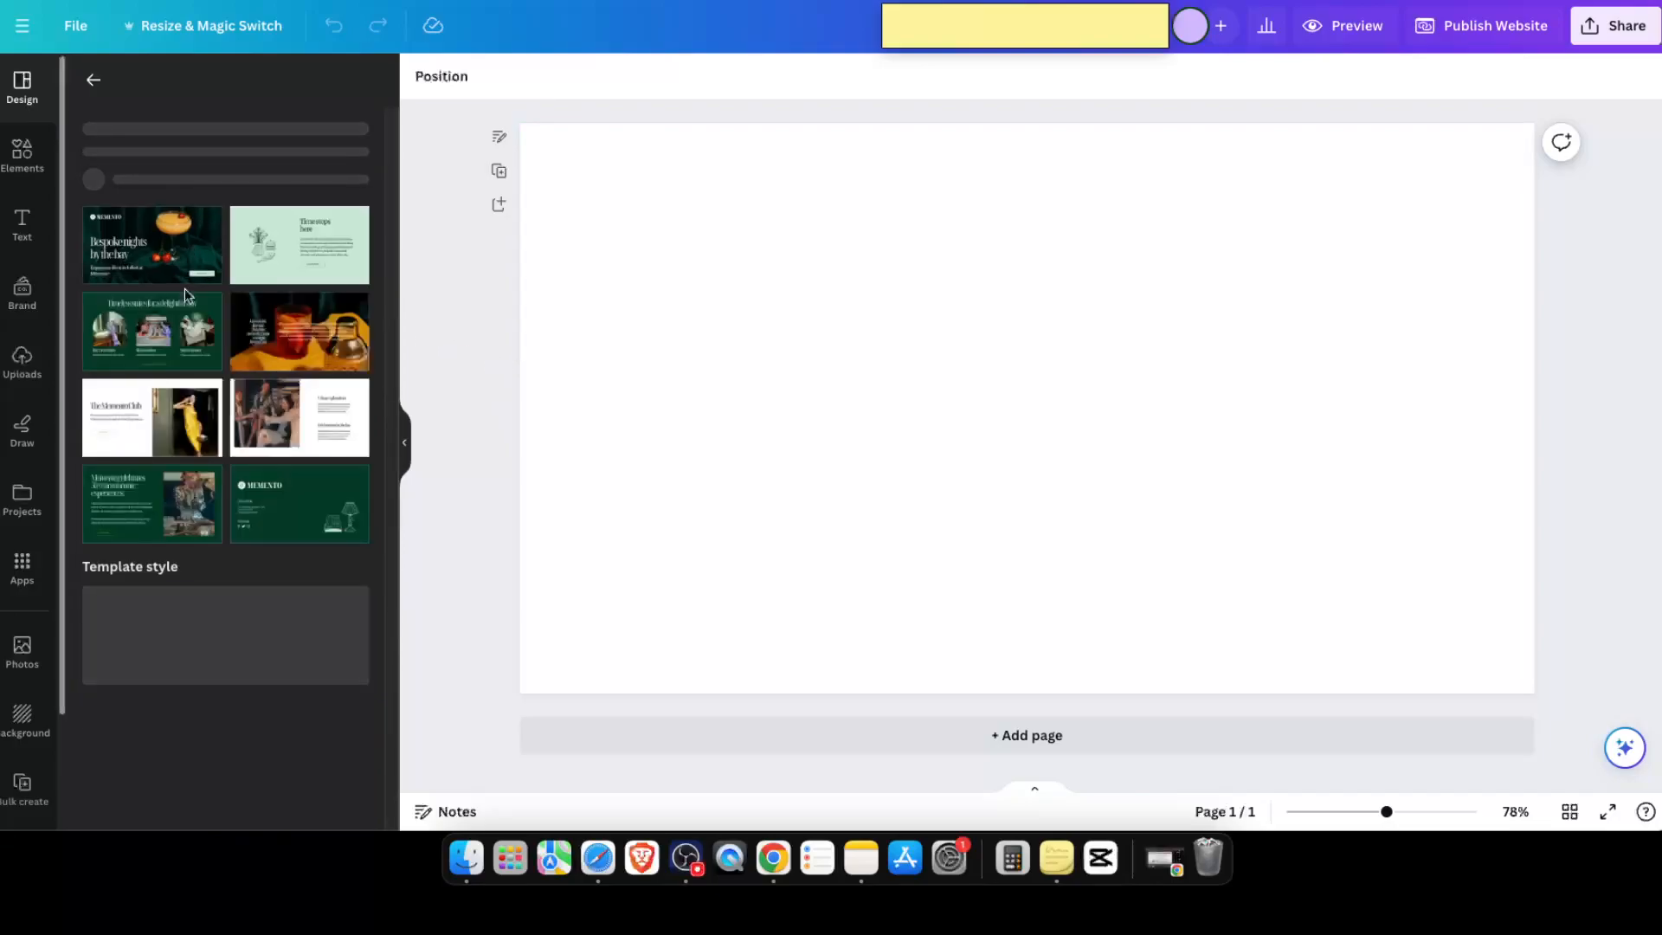
{"action": "left_click", "coordinate": [300, 382]}
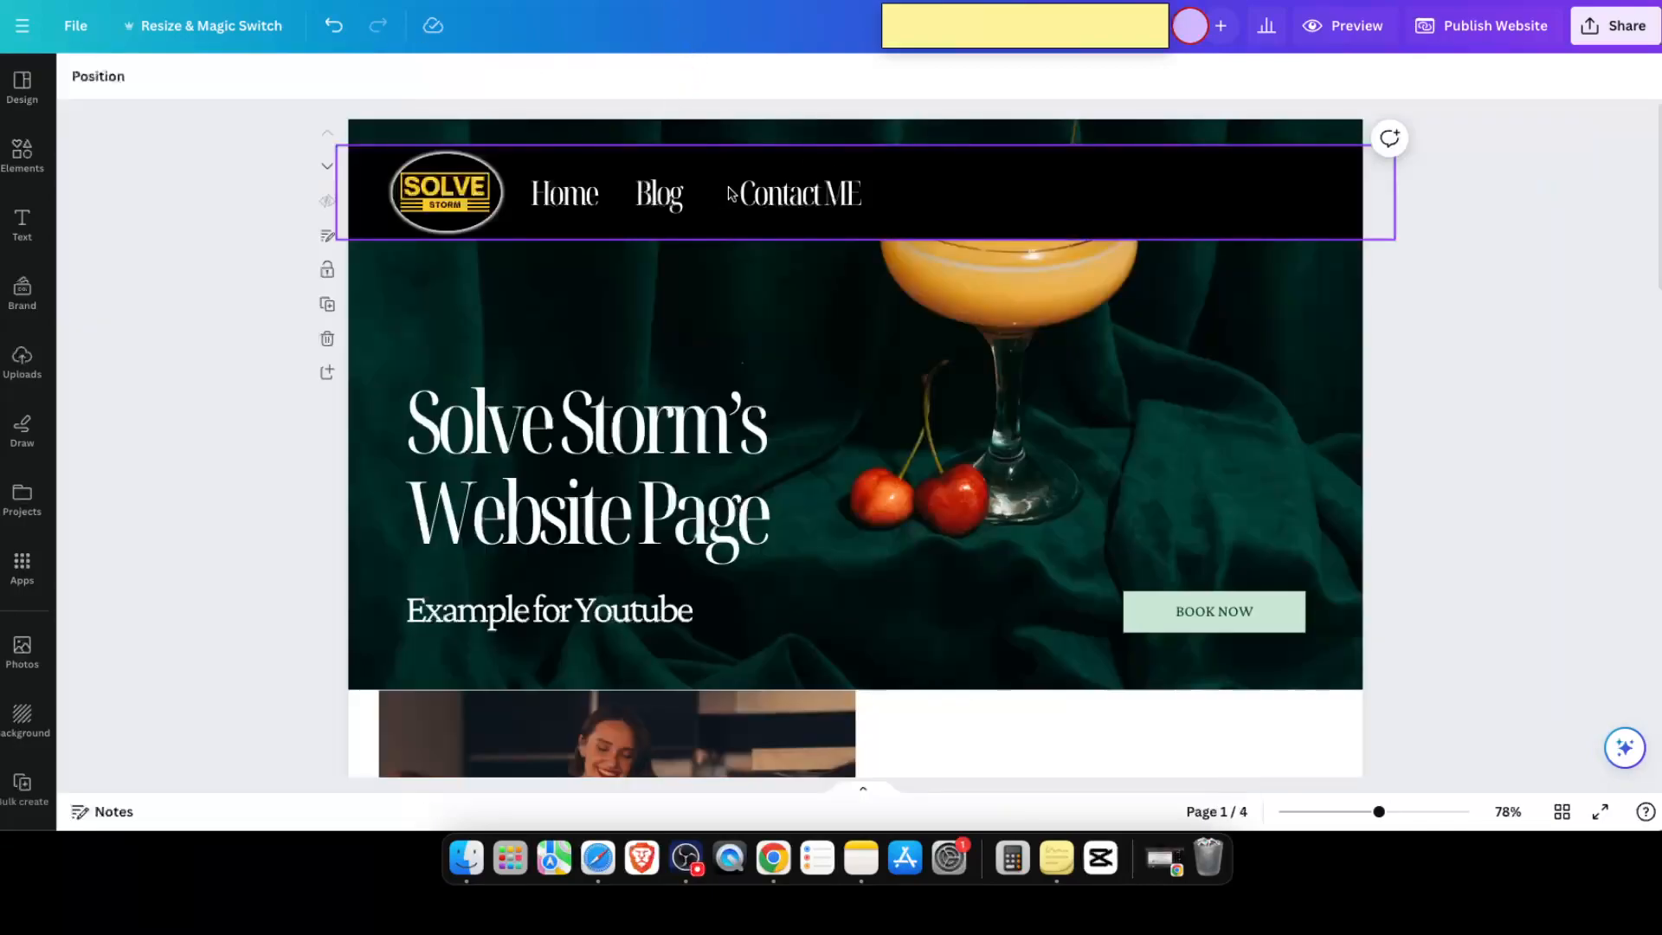
Step: Try reusing the home page's Blog label as an enlarged heading on the new page
{"action": "left_click", "coordinate": [663, 198]}
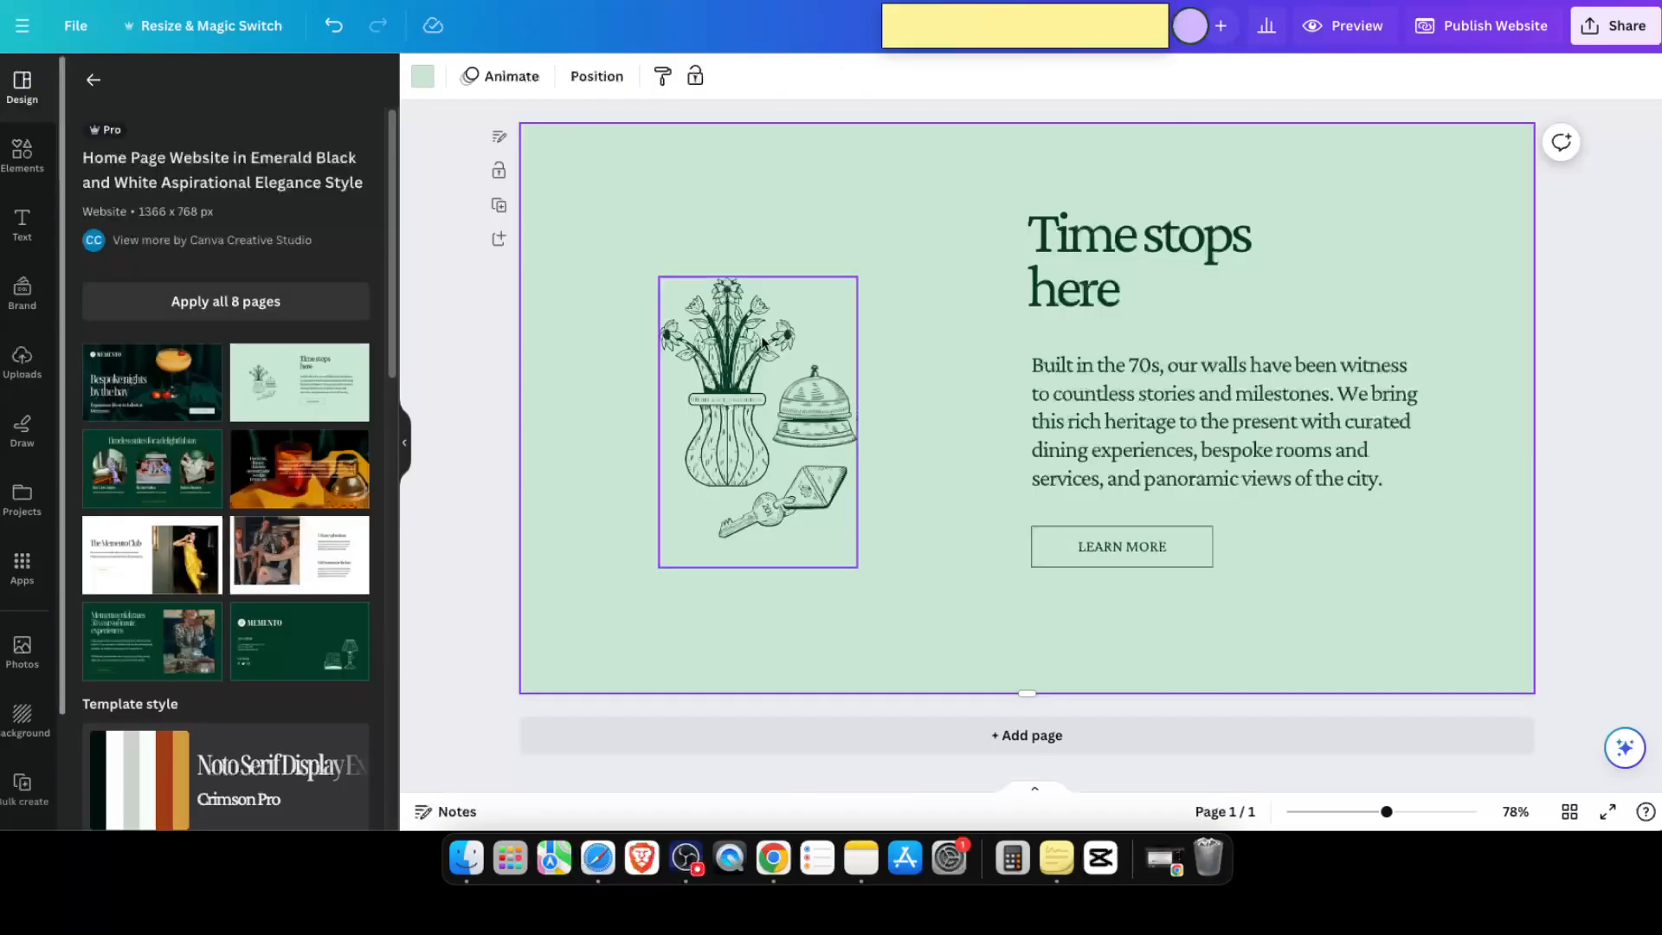
{"action": "key", "text": "ctrl+v"}
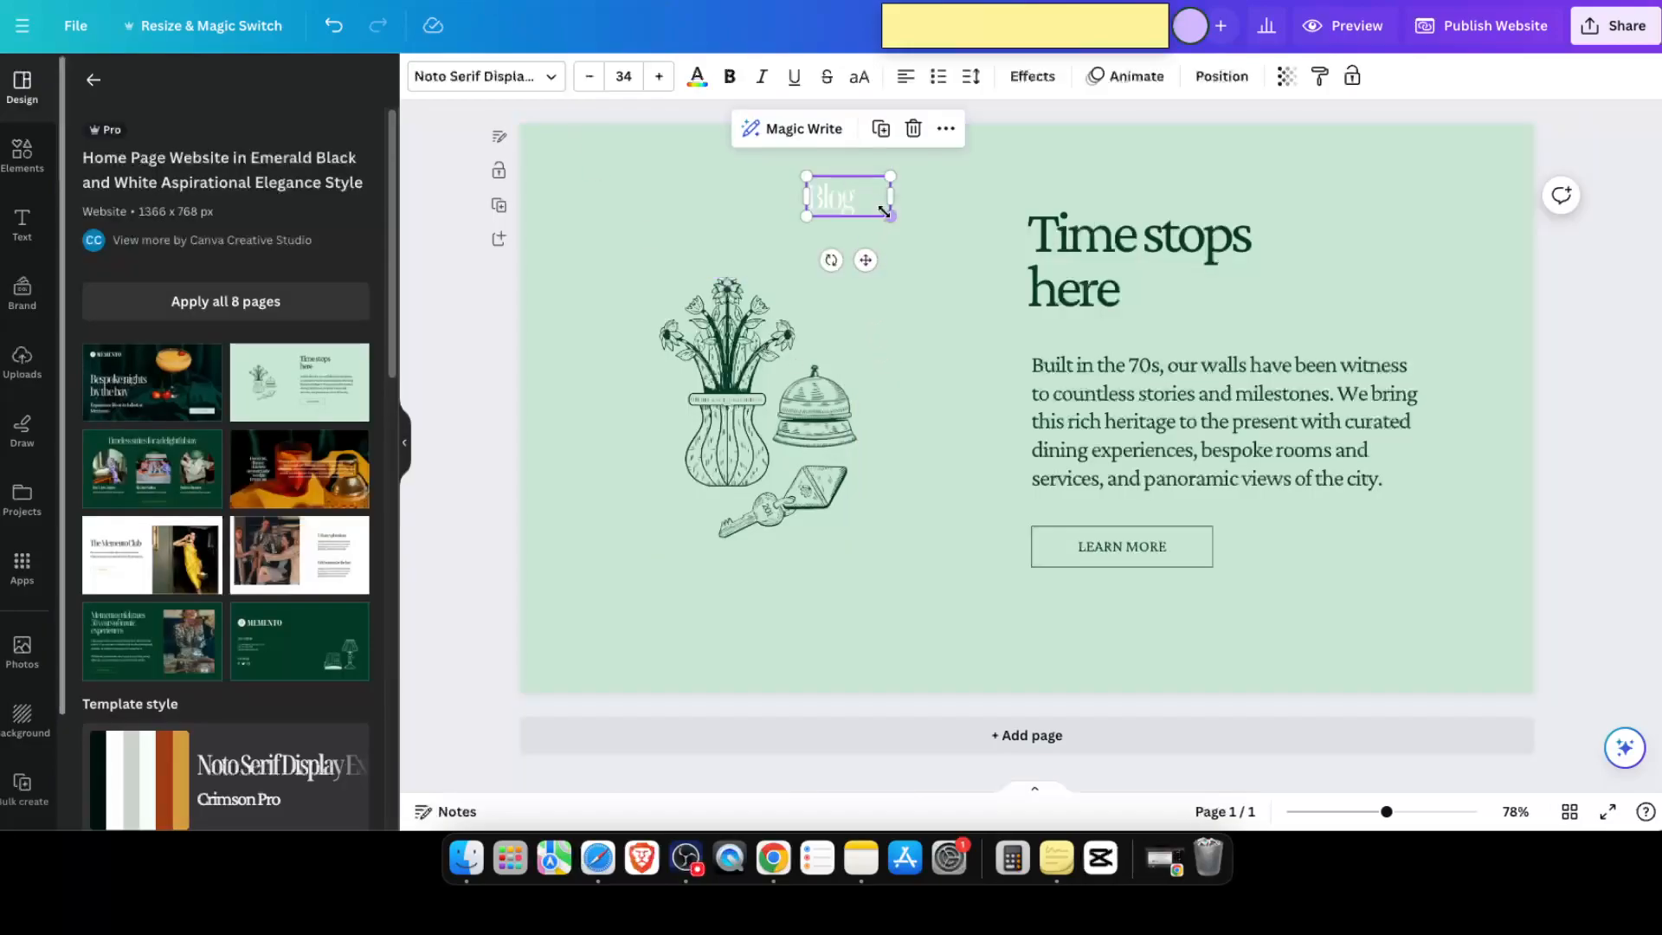
{"action": "left_click_drag", "start_coordinate": [890, 213], "coordinate": [1073, 297]}
{"action": "left_click_drag", "start_coordinate": [944, 261], "coordinate": [970, 230]}
{"action": "key", "text": "Delete"}
Step: Replace the "Time stops here" heading with Blog Post
{"action": "left_click", "coordinate": [1110, 263]}
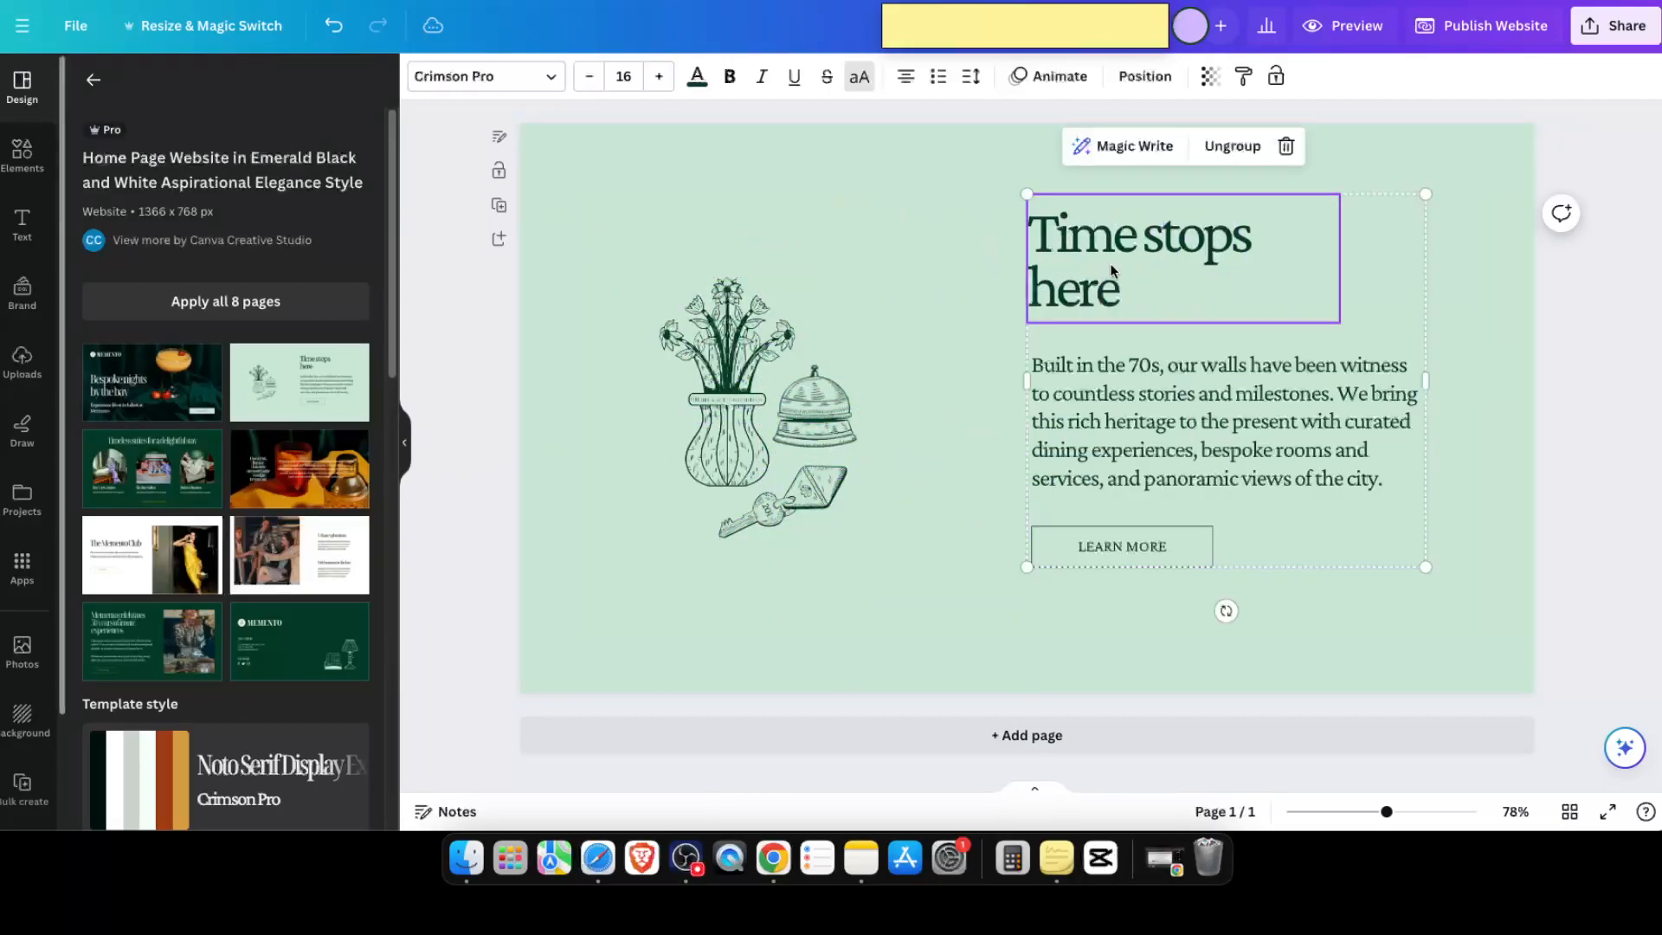
{"action": "left_click", "coordinate": [1110, 263]}
{"action": "type", "text": "Blog "}
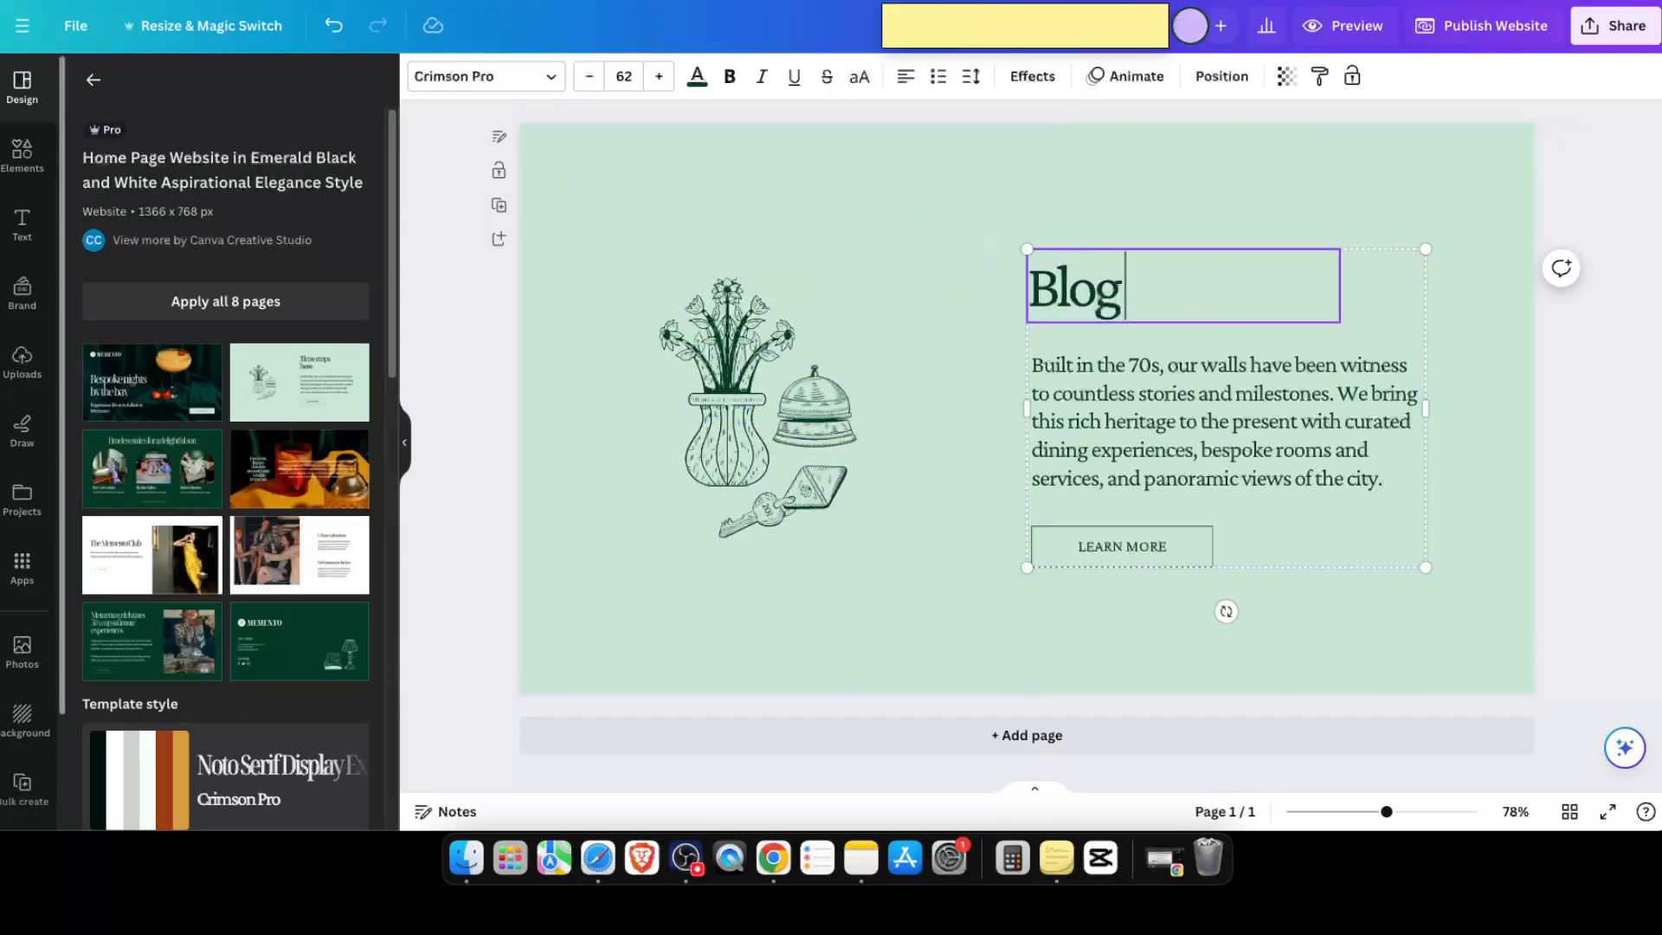
{"action": "type", "text": "Posy"}
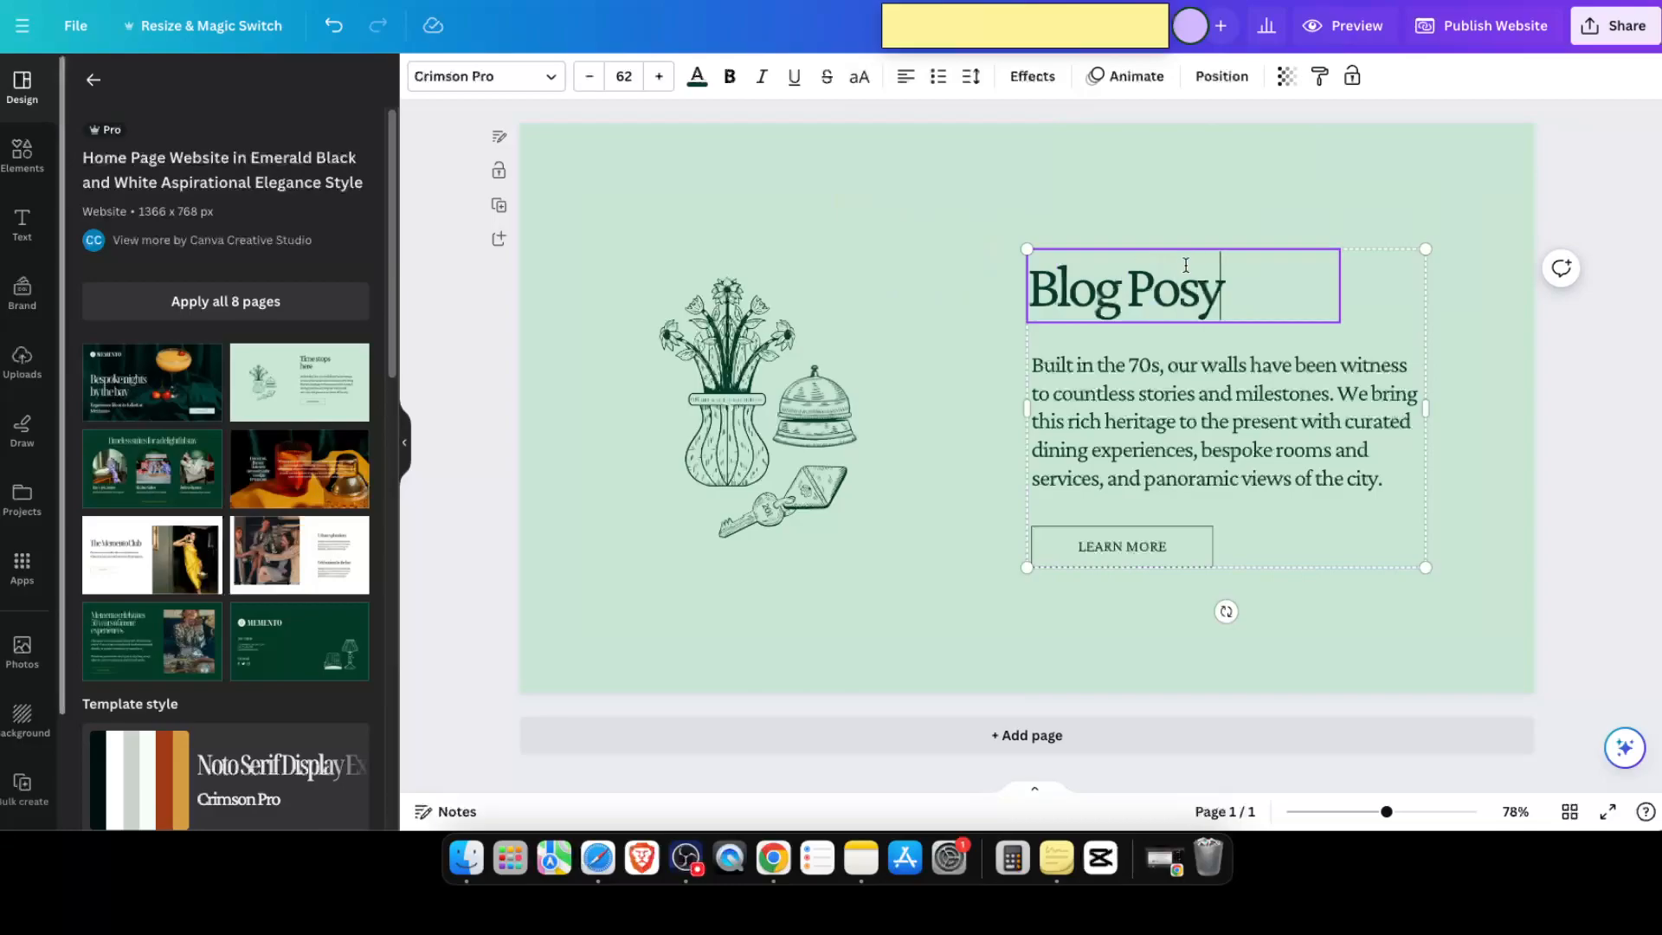
{"action": "key", "text": "BackSpace"}
{"action": "type", "text": "t"}
{"action": "left_click", "coordinate": [891, 604]}
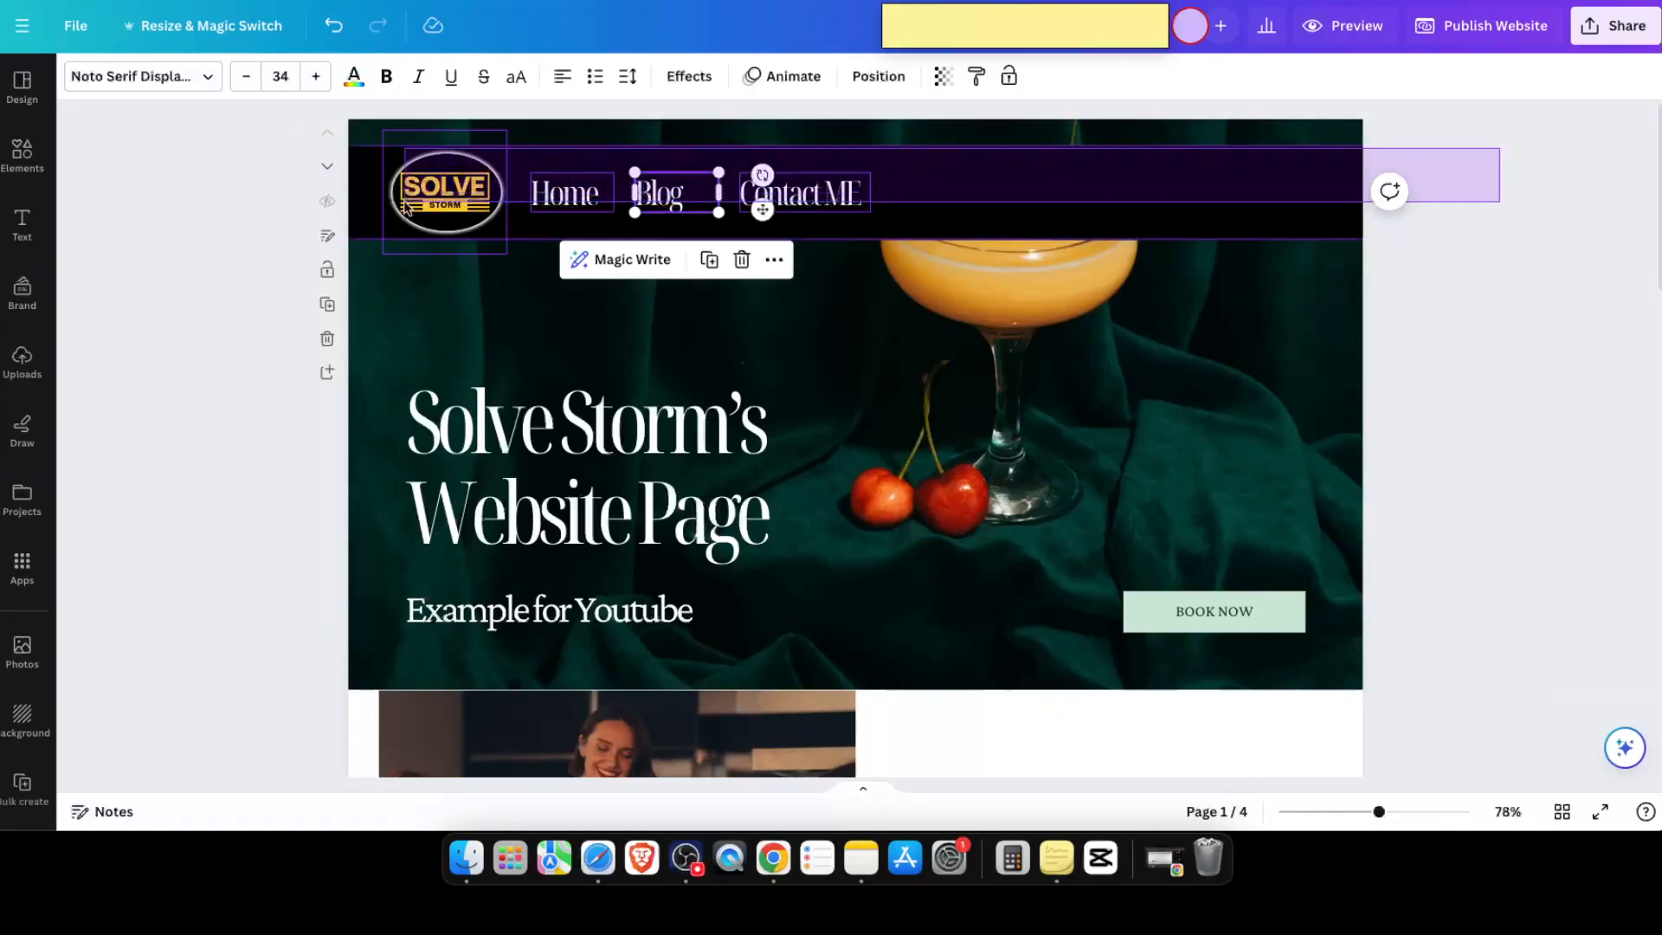
Step: Copy the home page's logo, labels and black navigation bar onto the blog page and publish it at solvestormi.my.canva.site/blog-post
{"action": "left_click", "coordinate": [358, 204]}
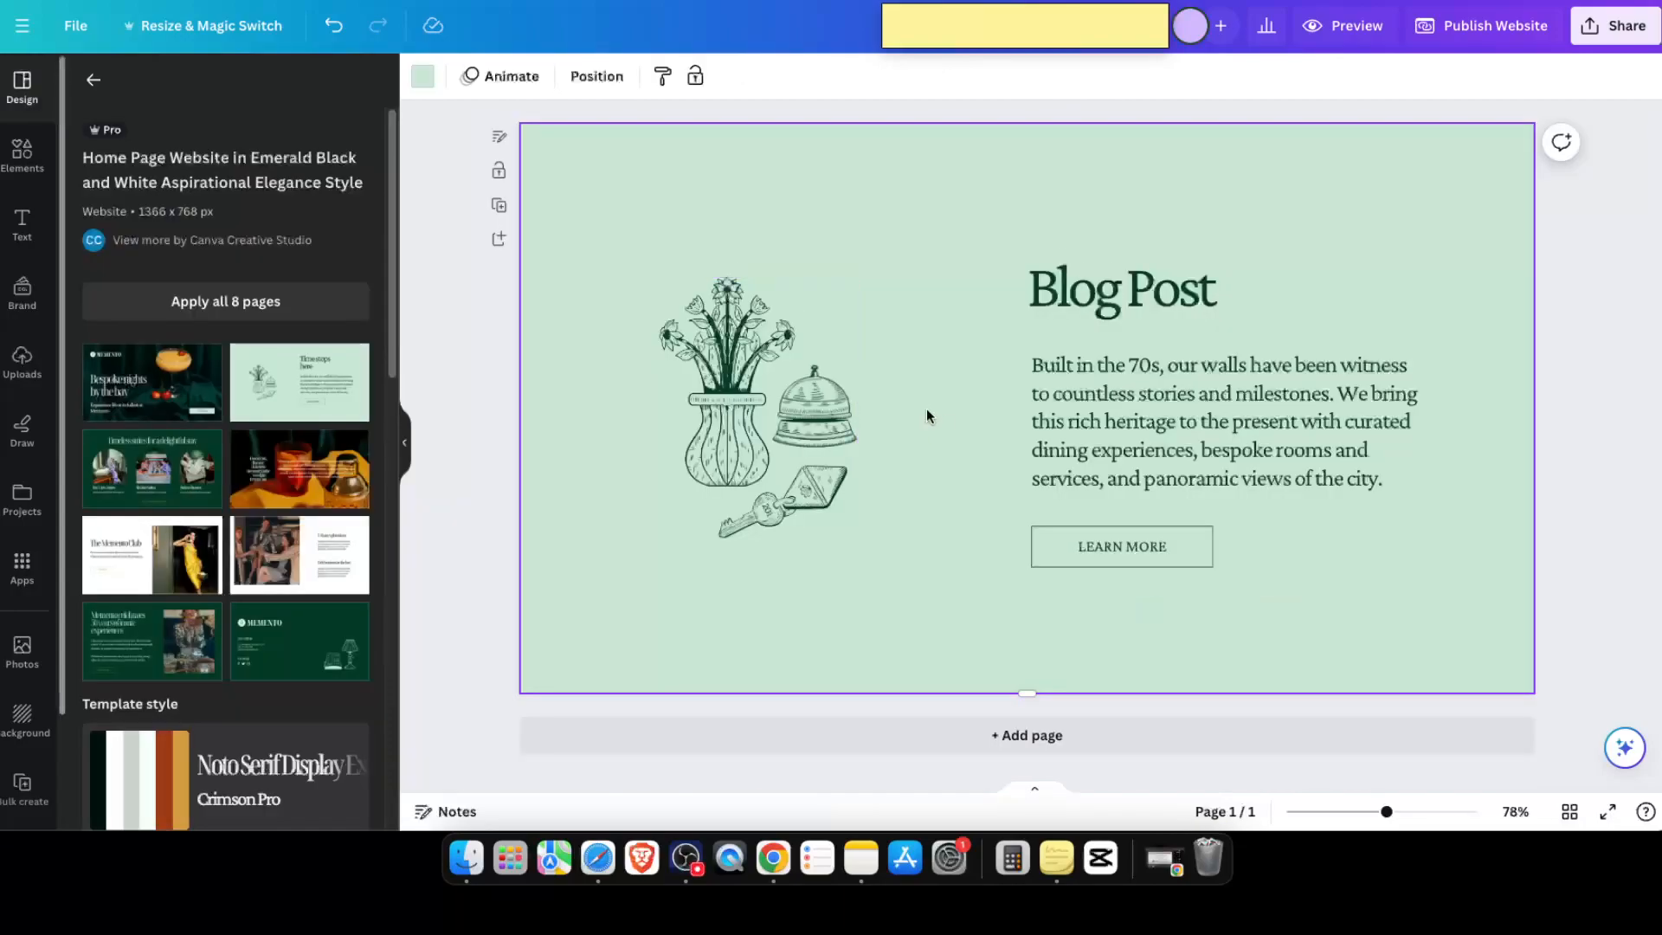
{"action": "key", "text": "ctrl+v"}
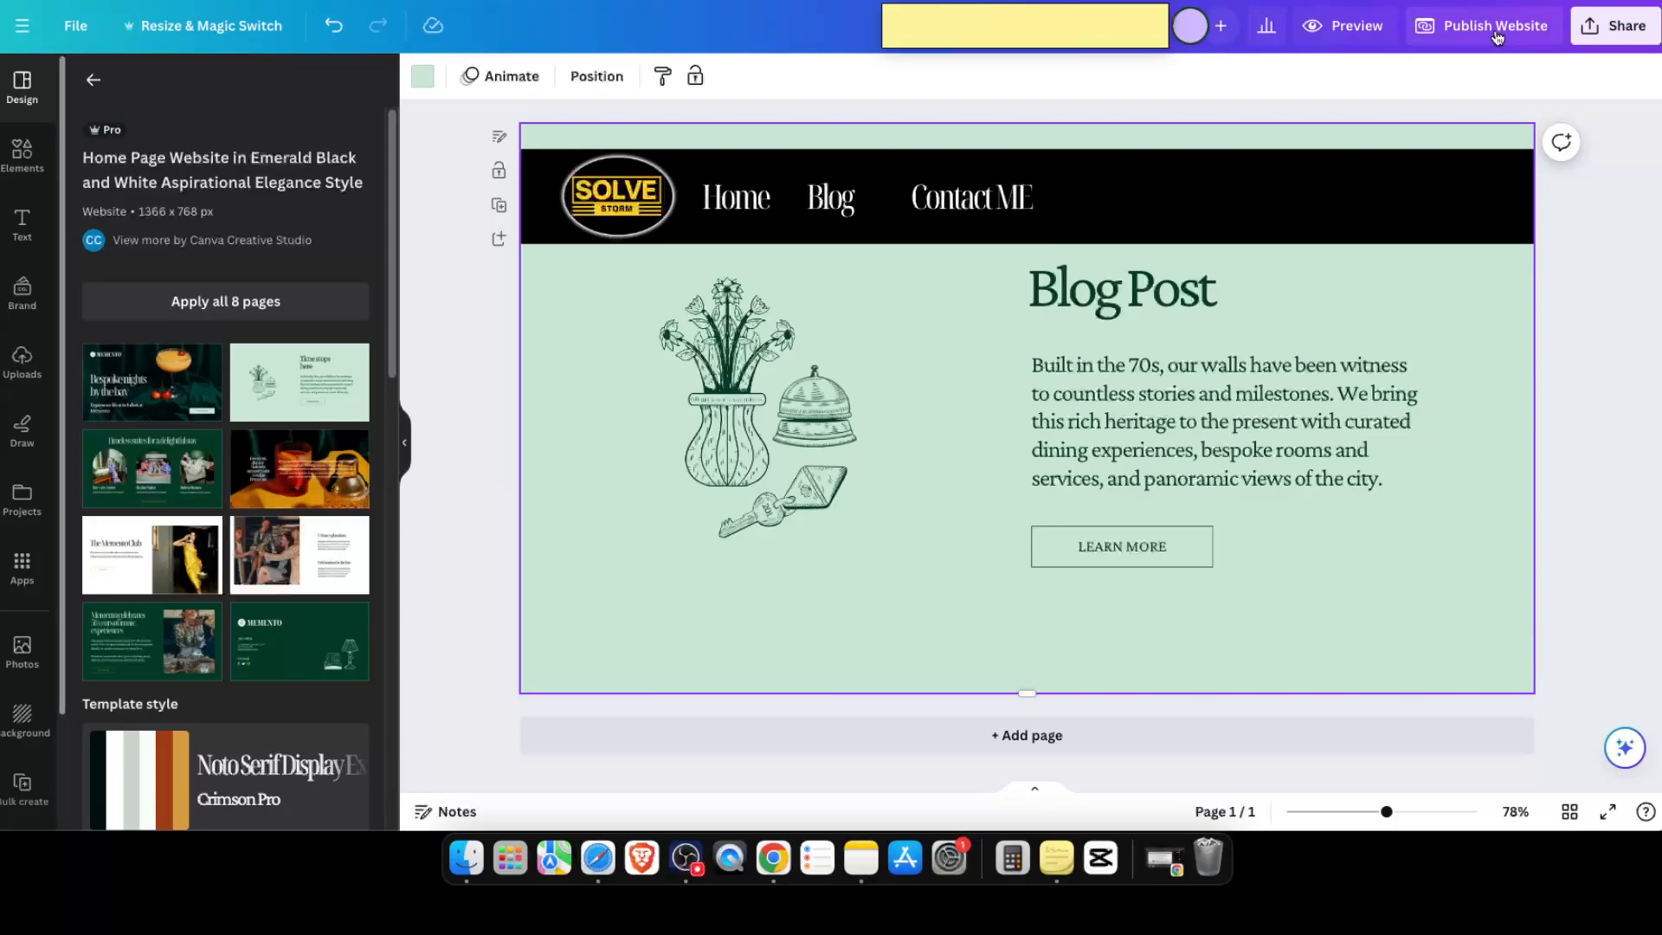
{"action": "left_click", "coordinate": [1574, 251]}
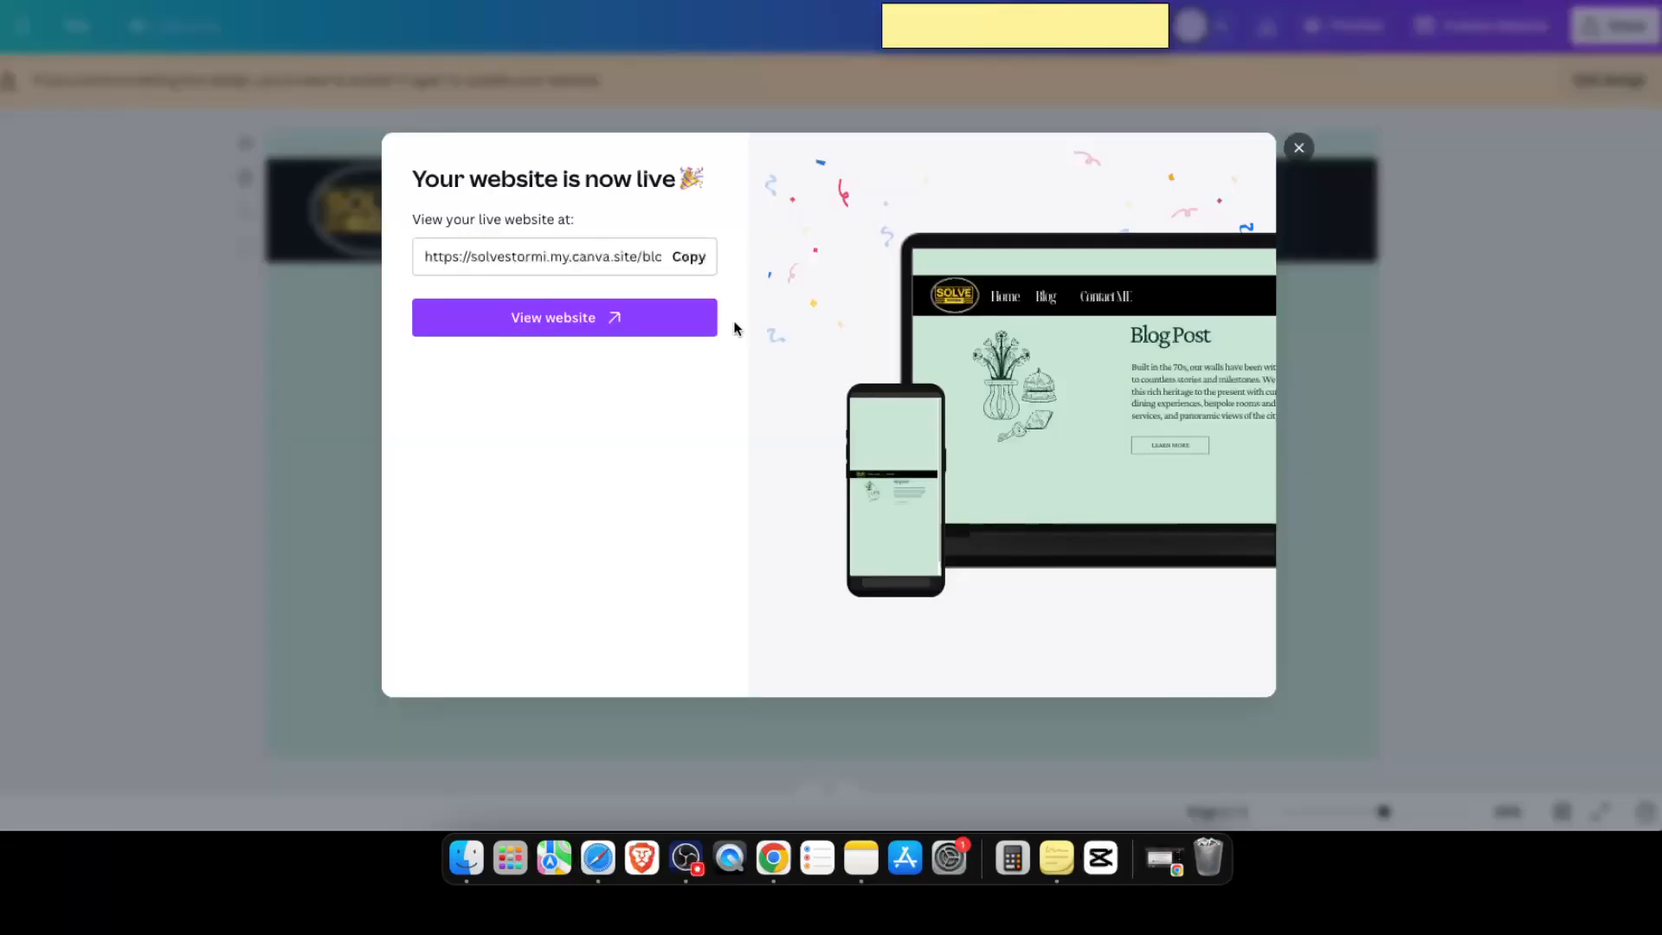
{"action": "left_click", "coordinate": [697, 259]}
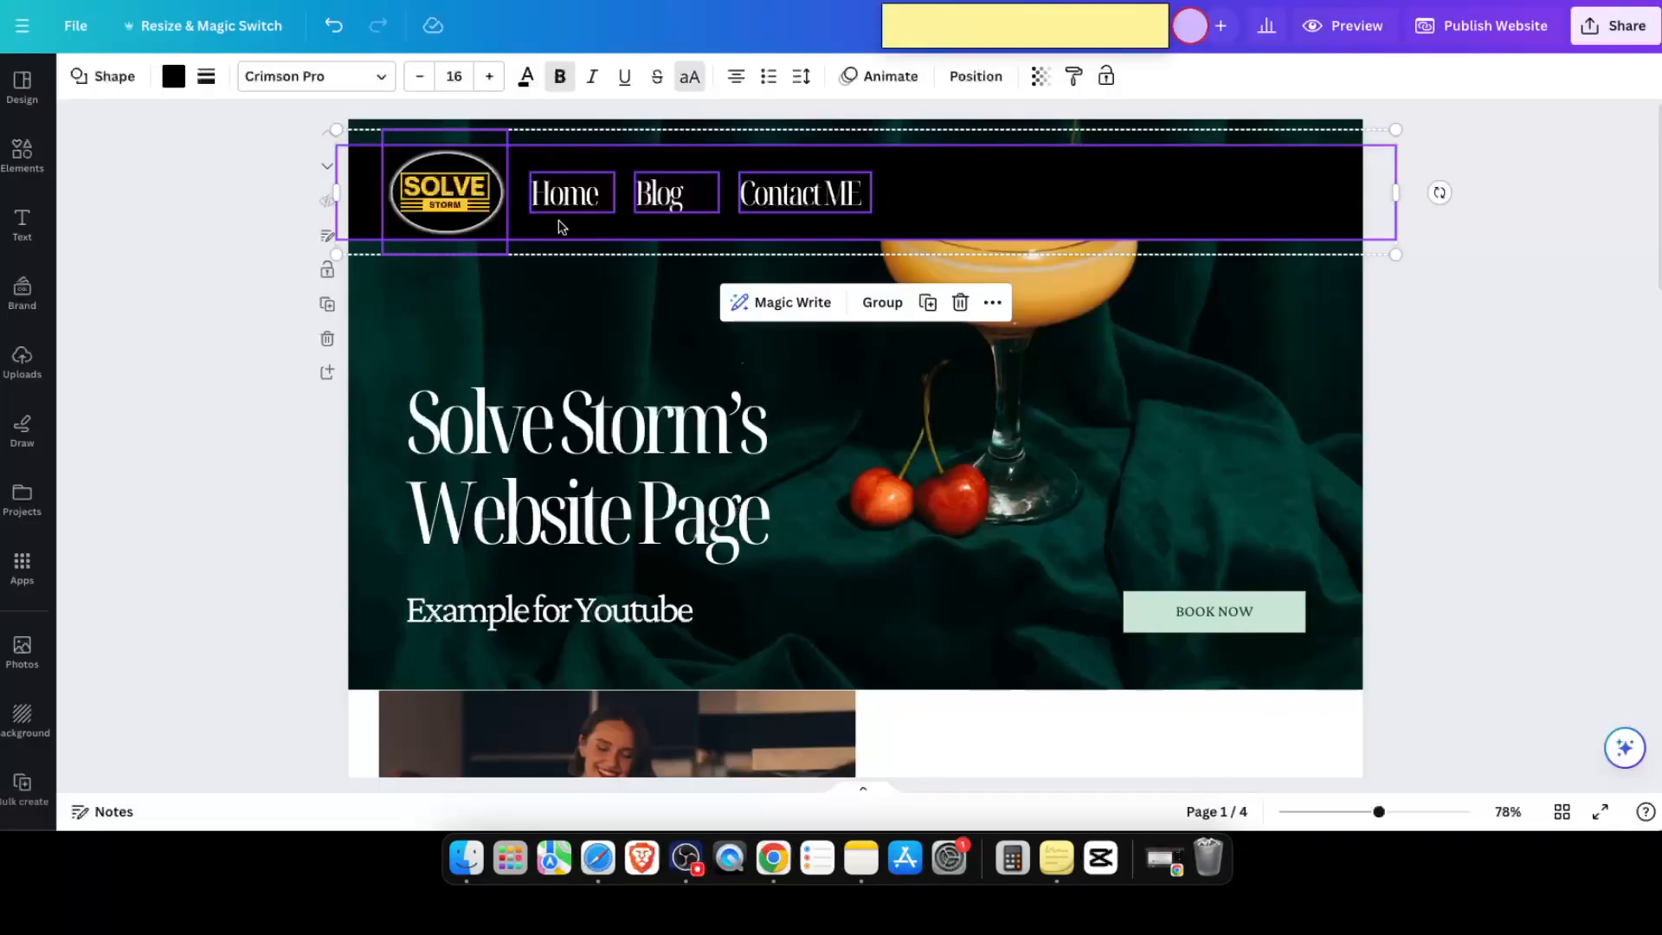
{"action": "left_click", "coordinate": [667, 194]}
{"action": "left_click", "coordinate": [660, 199]}
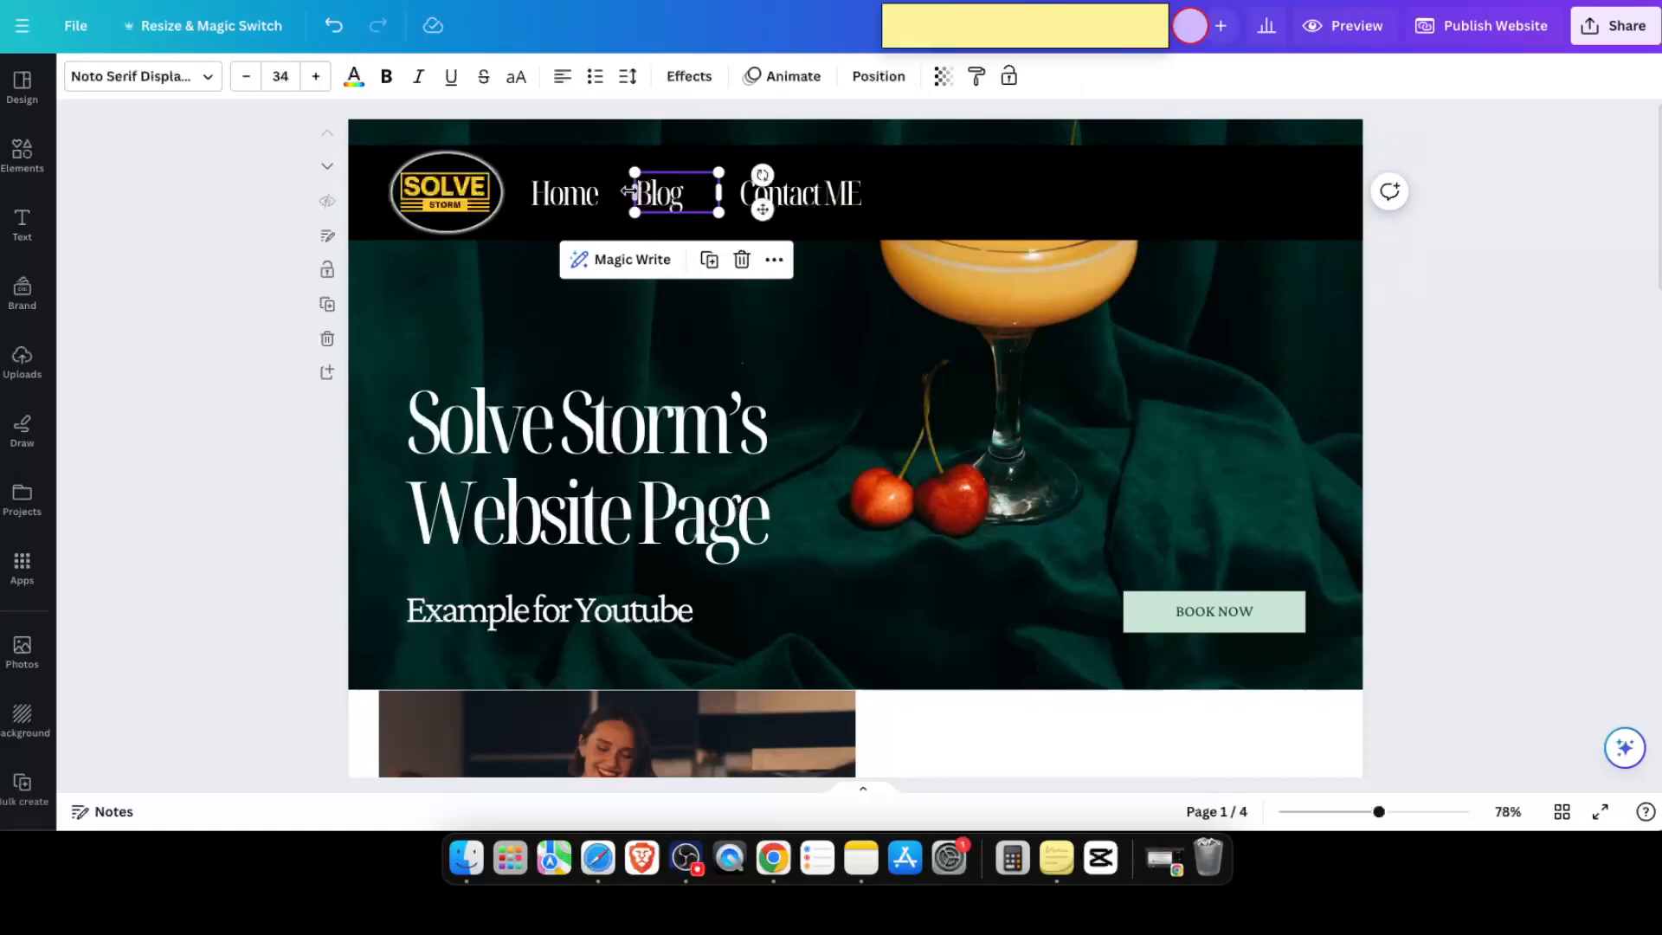
{"action": "left_click", "coordinate": [774, 260]}
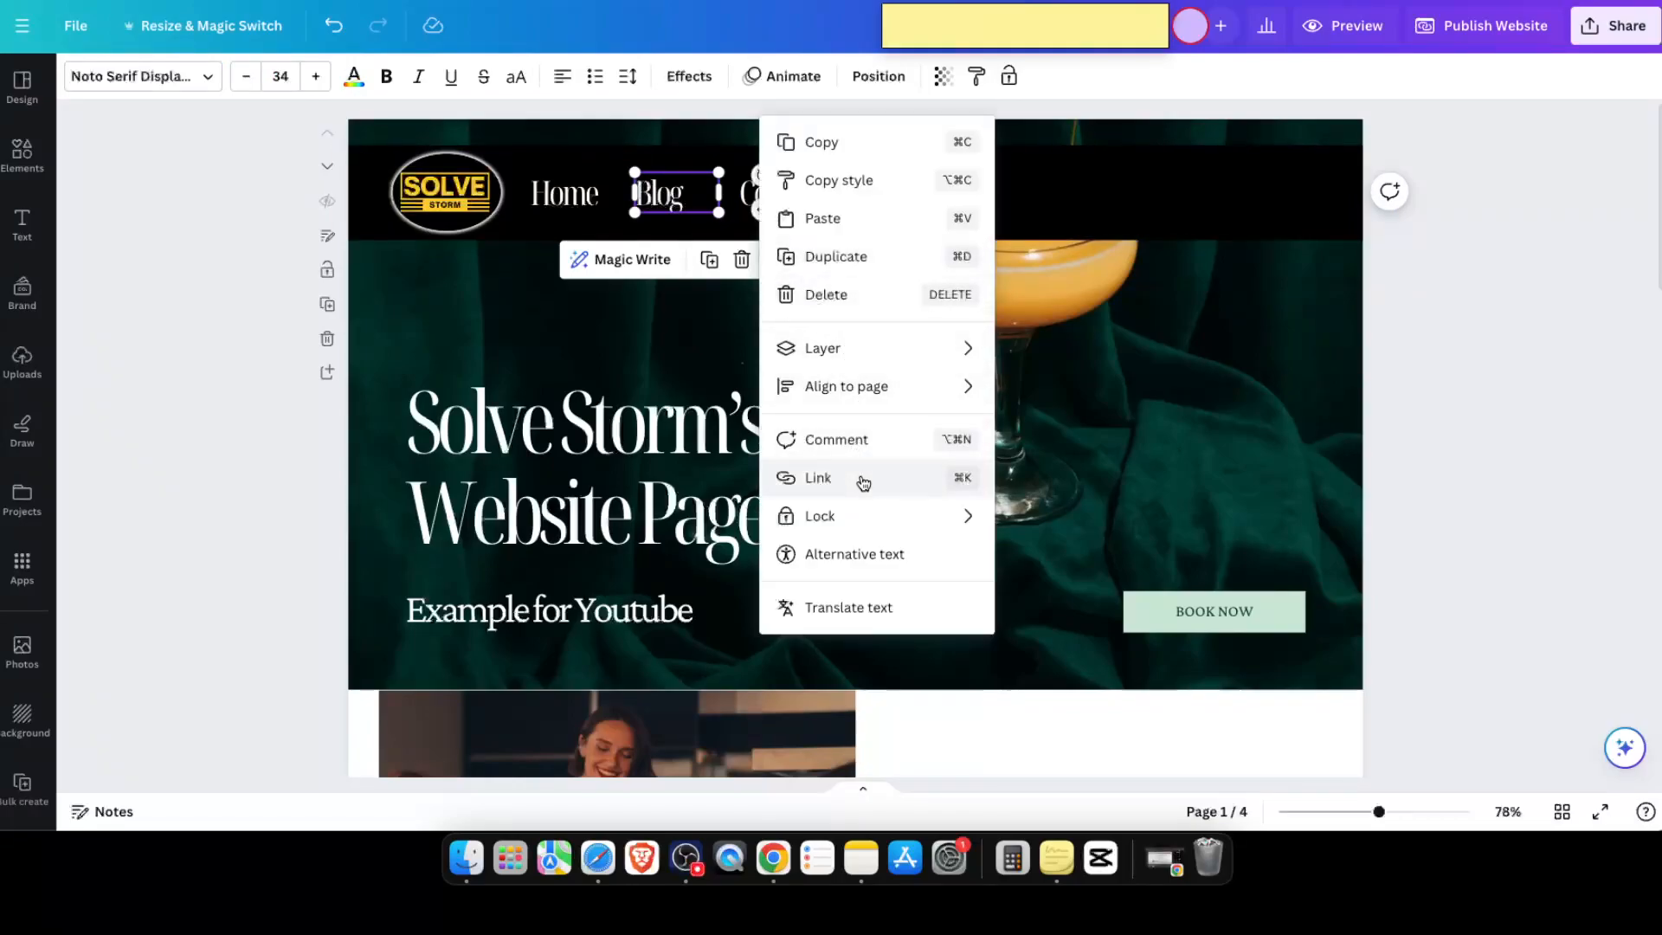
{"action": "left_click", "coordinate": [863, 481]}
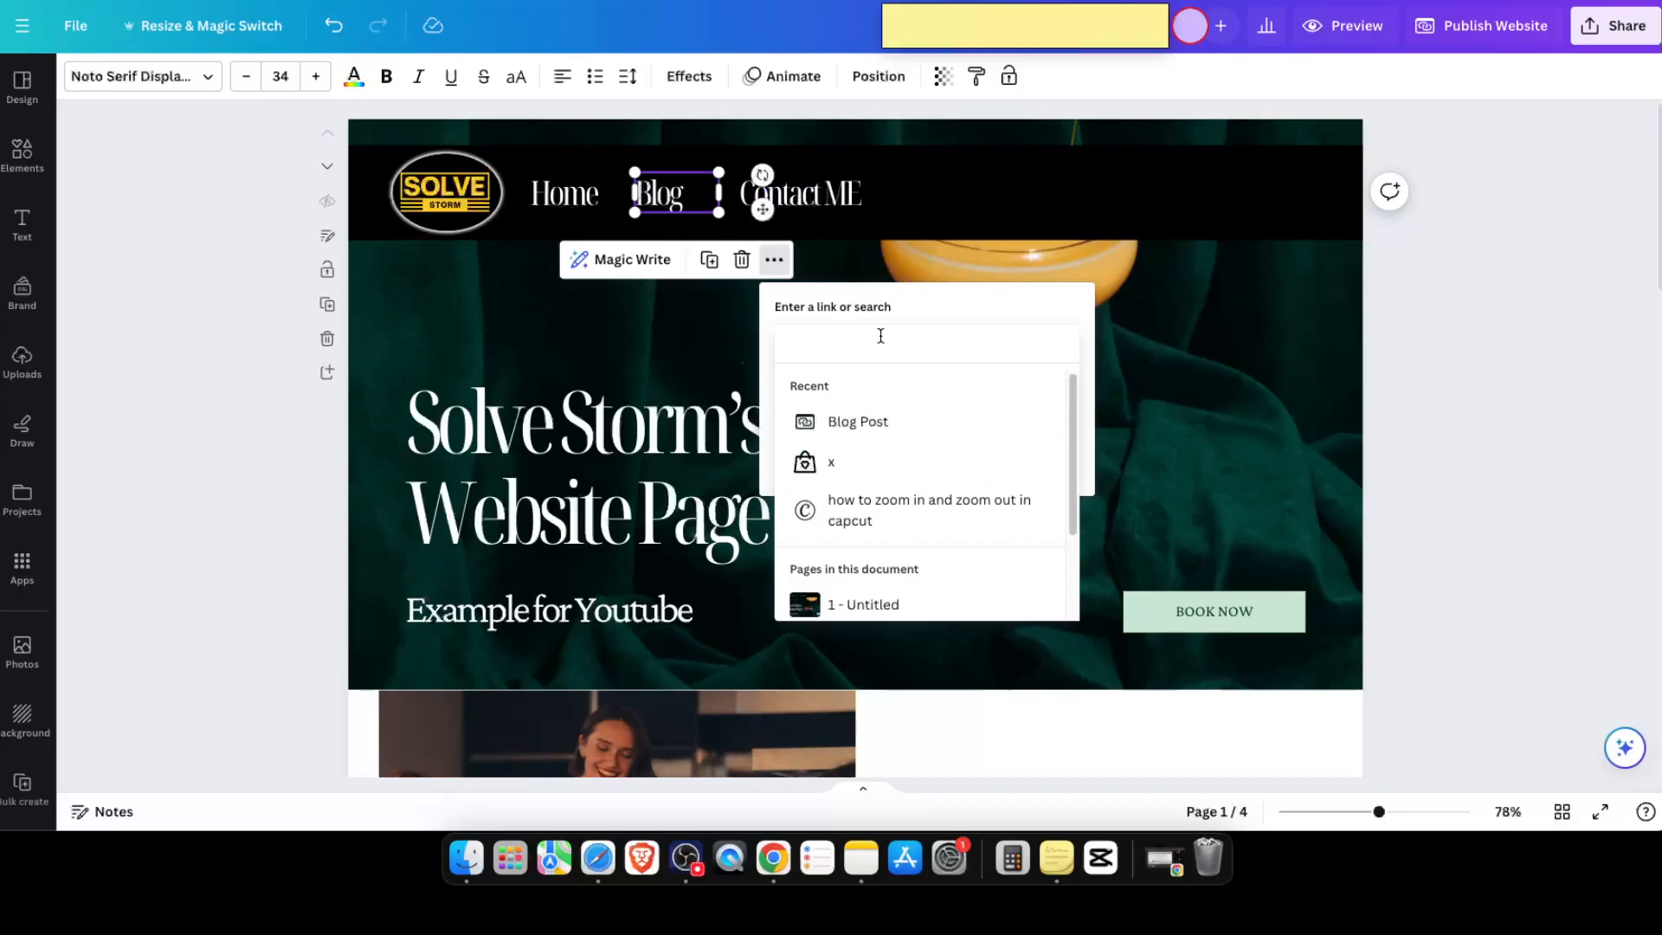
{"action": "key", "text": "super+v"}
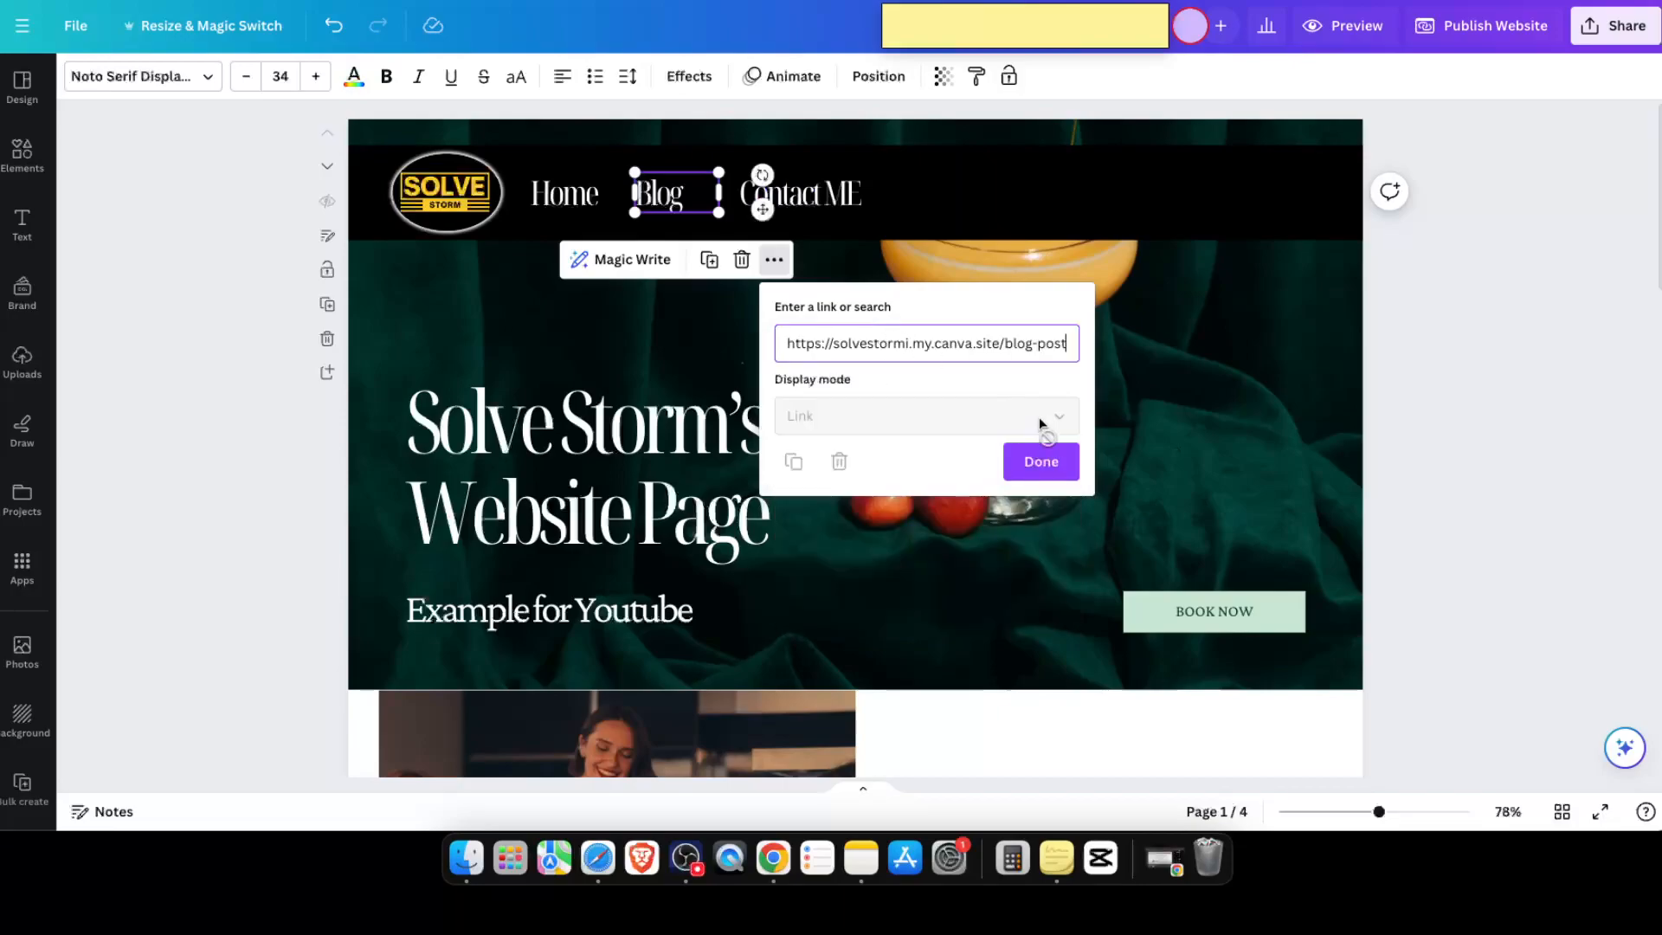
{"action": "left_click", "coordinate": [1049, 462]}
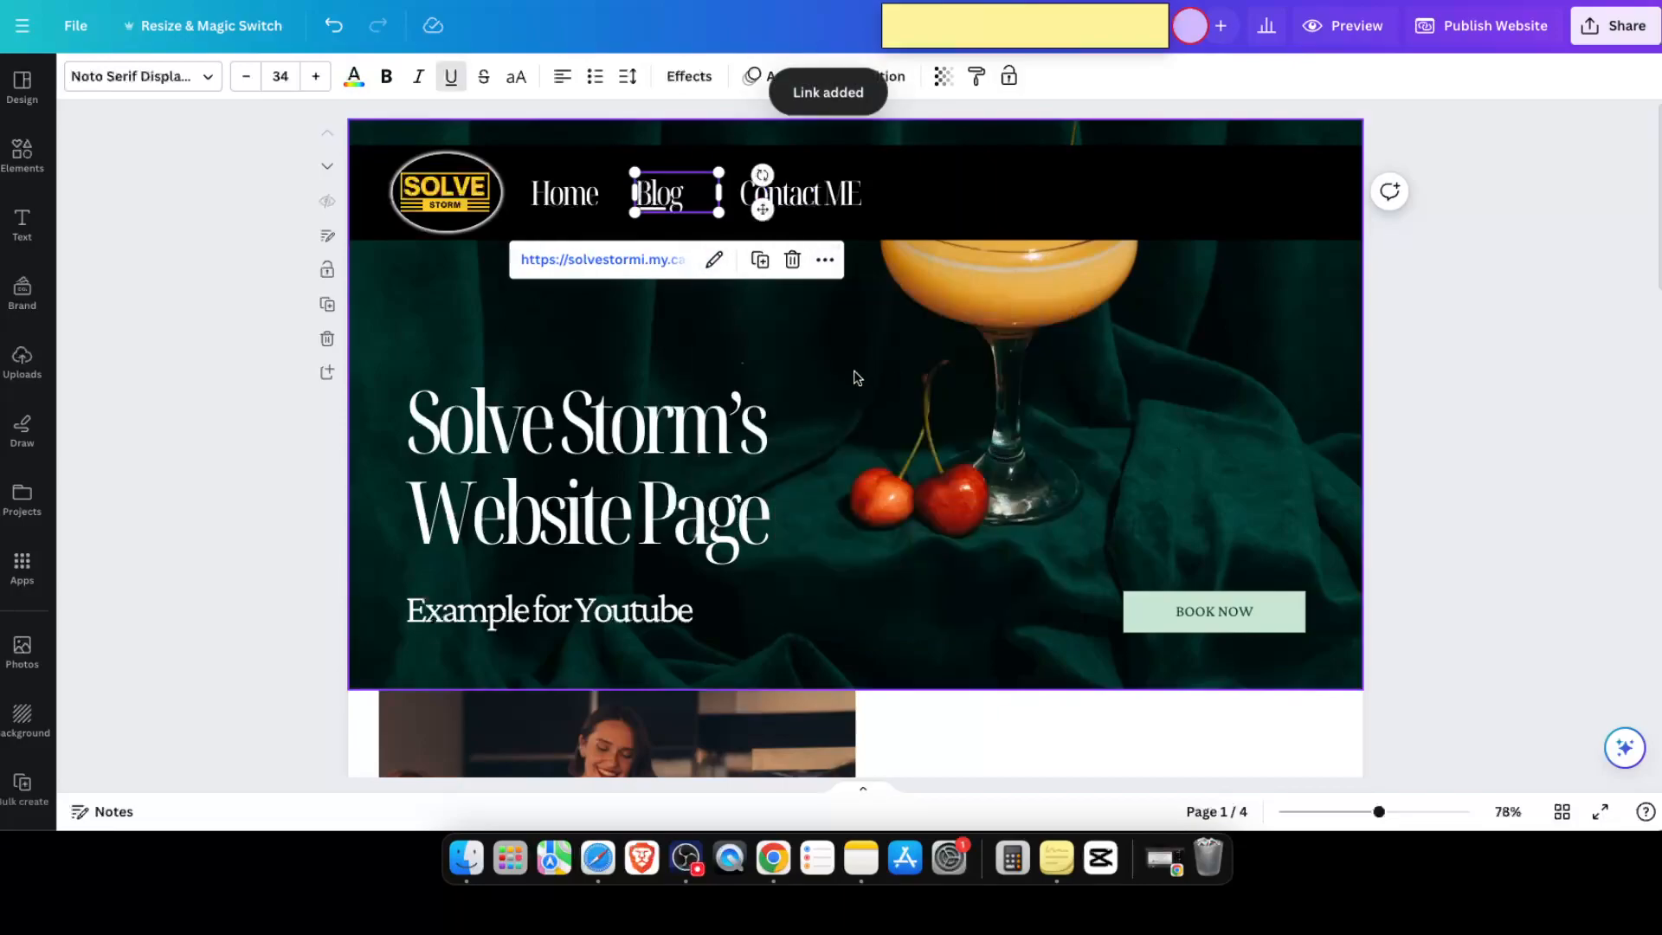
{"action": "left_click", "coordinate": [270, 261]}
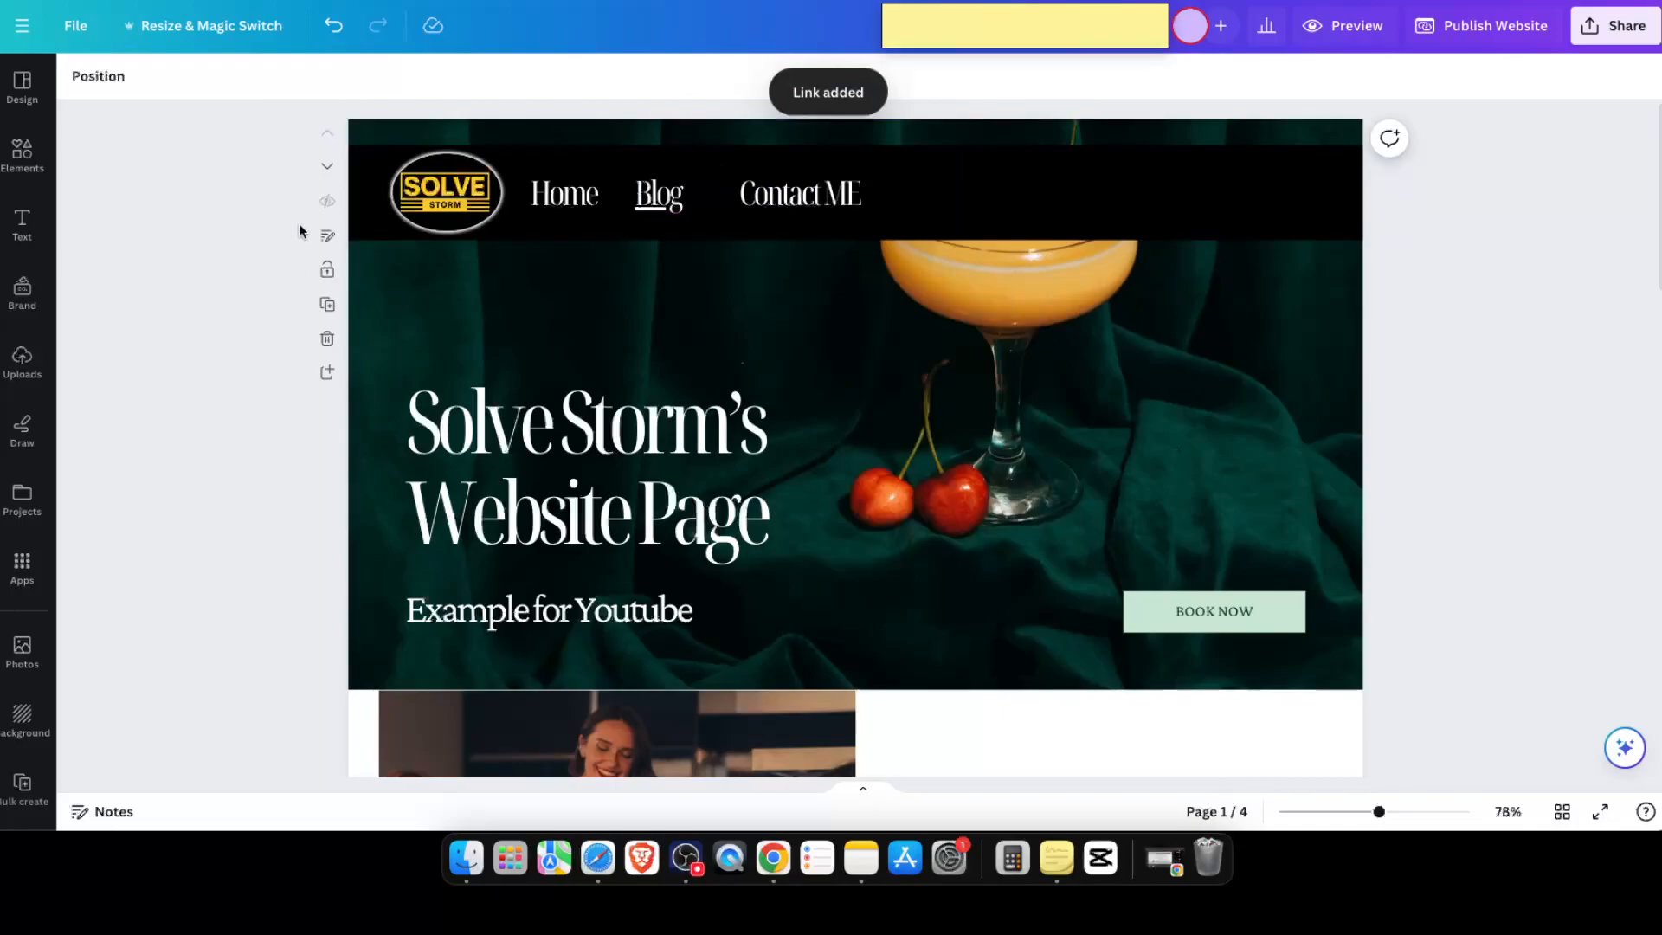
Step: Remove the underline from the home page's linked Blog label
{"action": "left_click", "coordinate": [676, 214]}
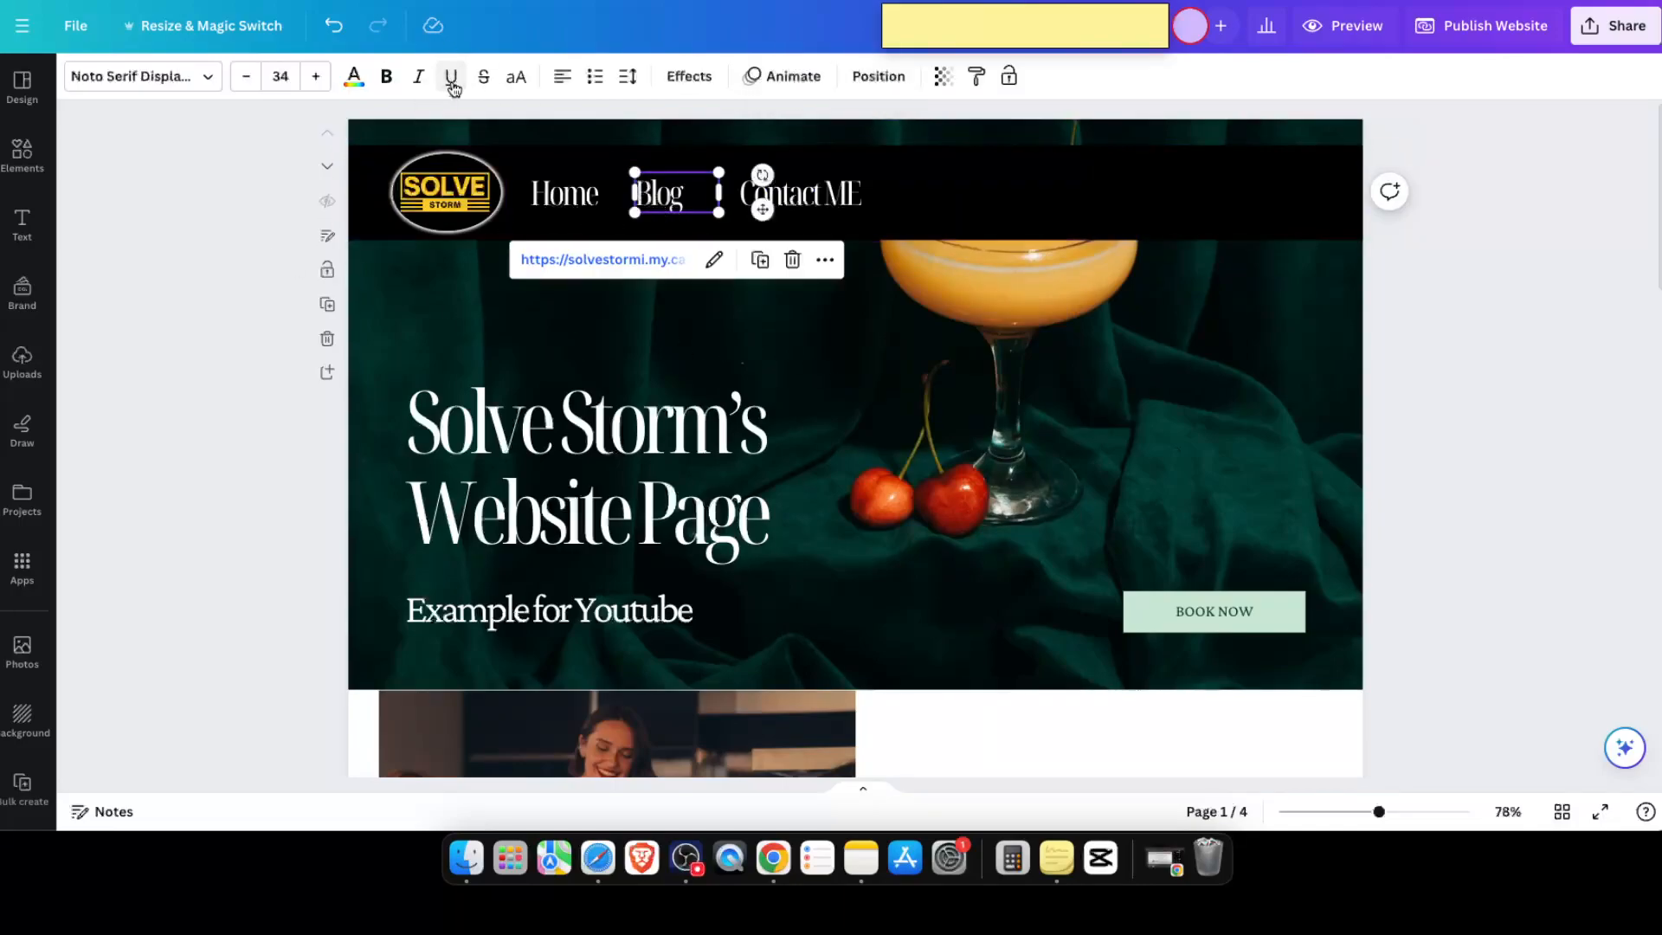
{"action": "left_click", "coordinate": [451, 78]}
{"action": "left_click", "coordinate": [241, 296]}
{"action": "left_click", "coordinate": [665, 203]}
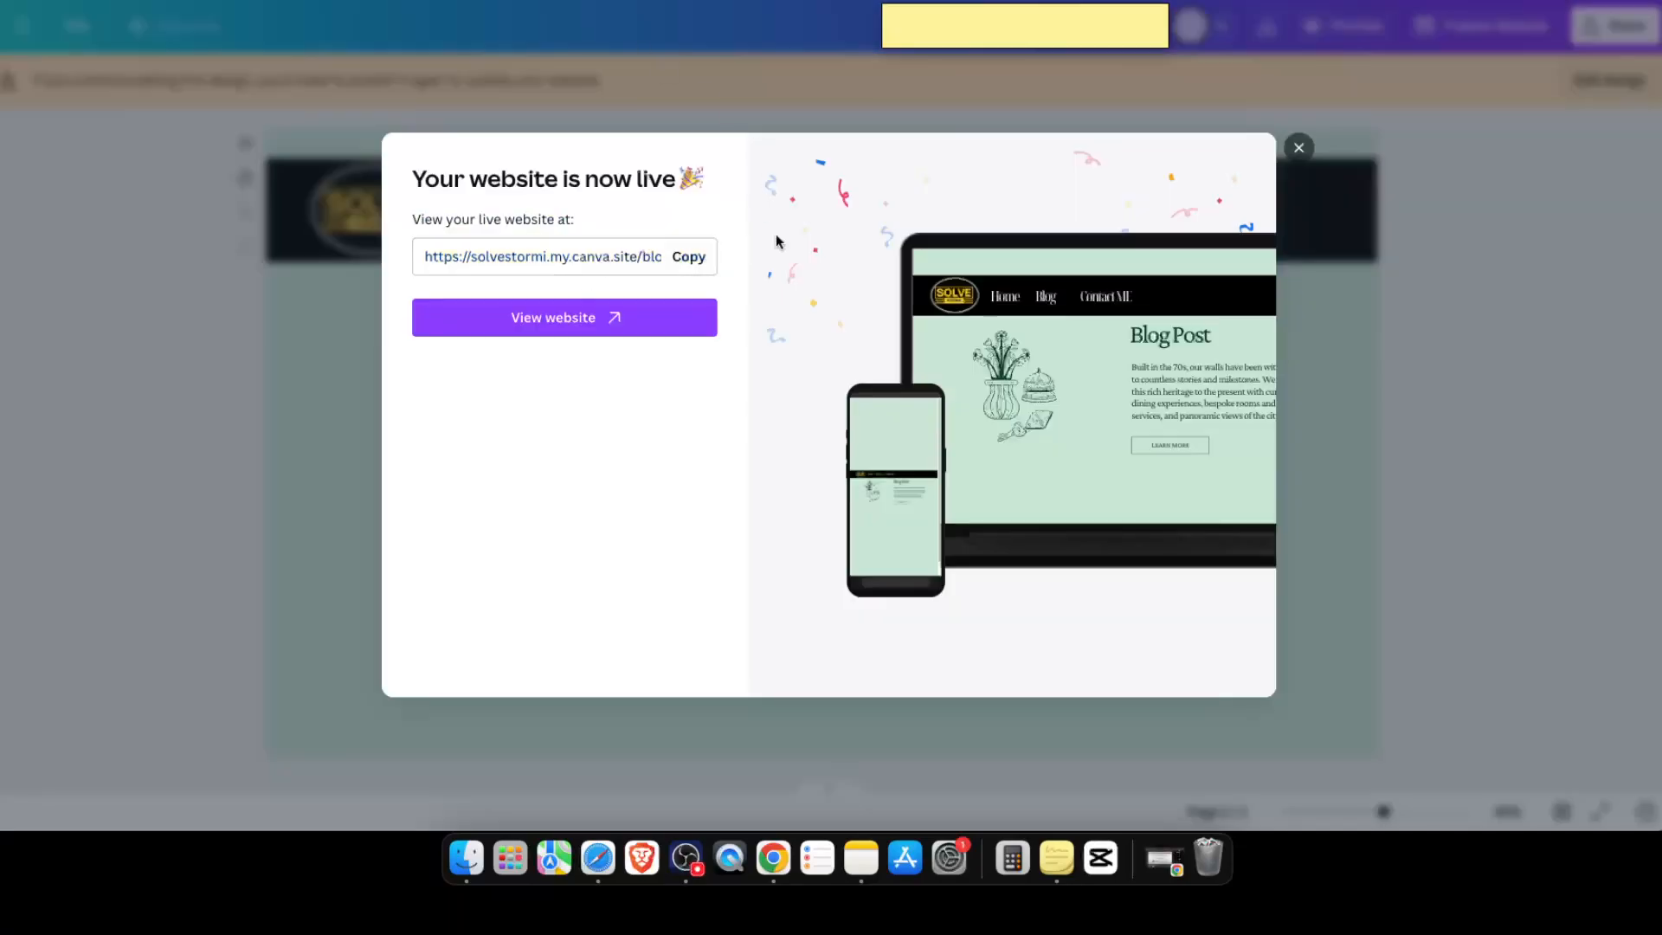
{"action": "left_click", "coordinate": [1300, 148]}
{"action": "left_click", "coordinate": [1610, 80]}
{"action": "left_click", "coordinate": [697, 206]}
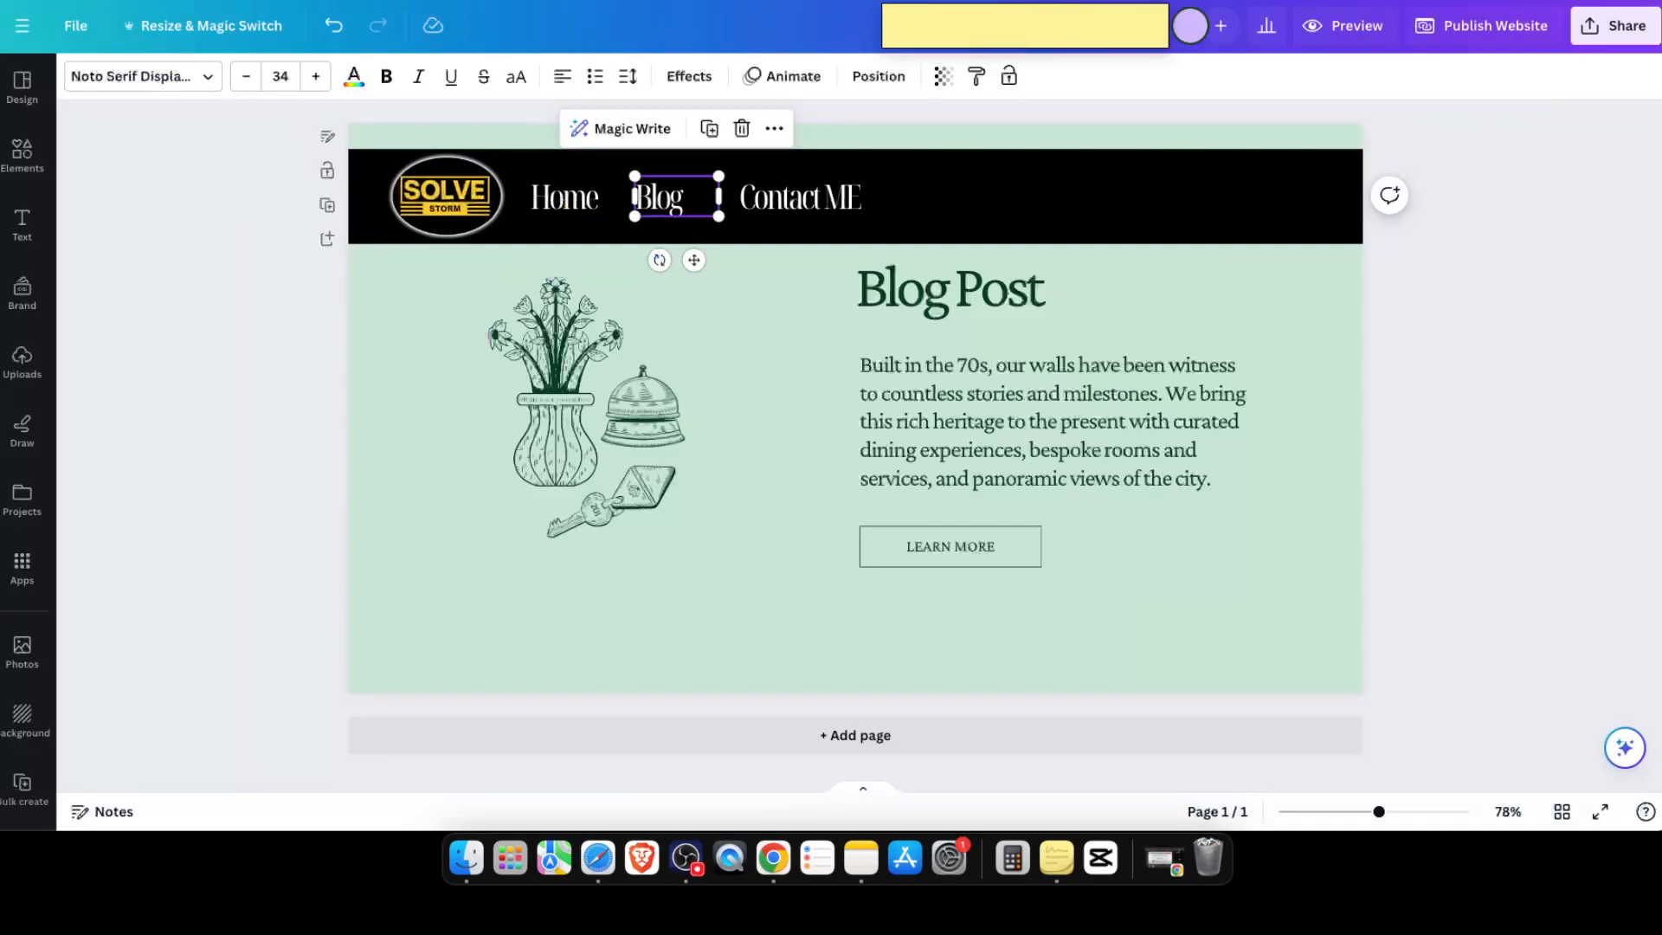
{"action": "left_click", "coordinate": [774, 128]}
{"action": "left_click", "coordinate": [818, 514]}
{"action": "key", "text": "super+v"}
{"action": "left_click", "coordinate": [1023, 326]}
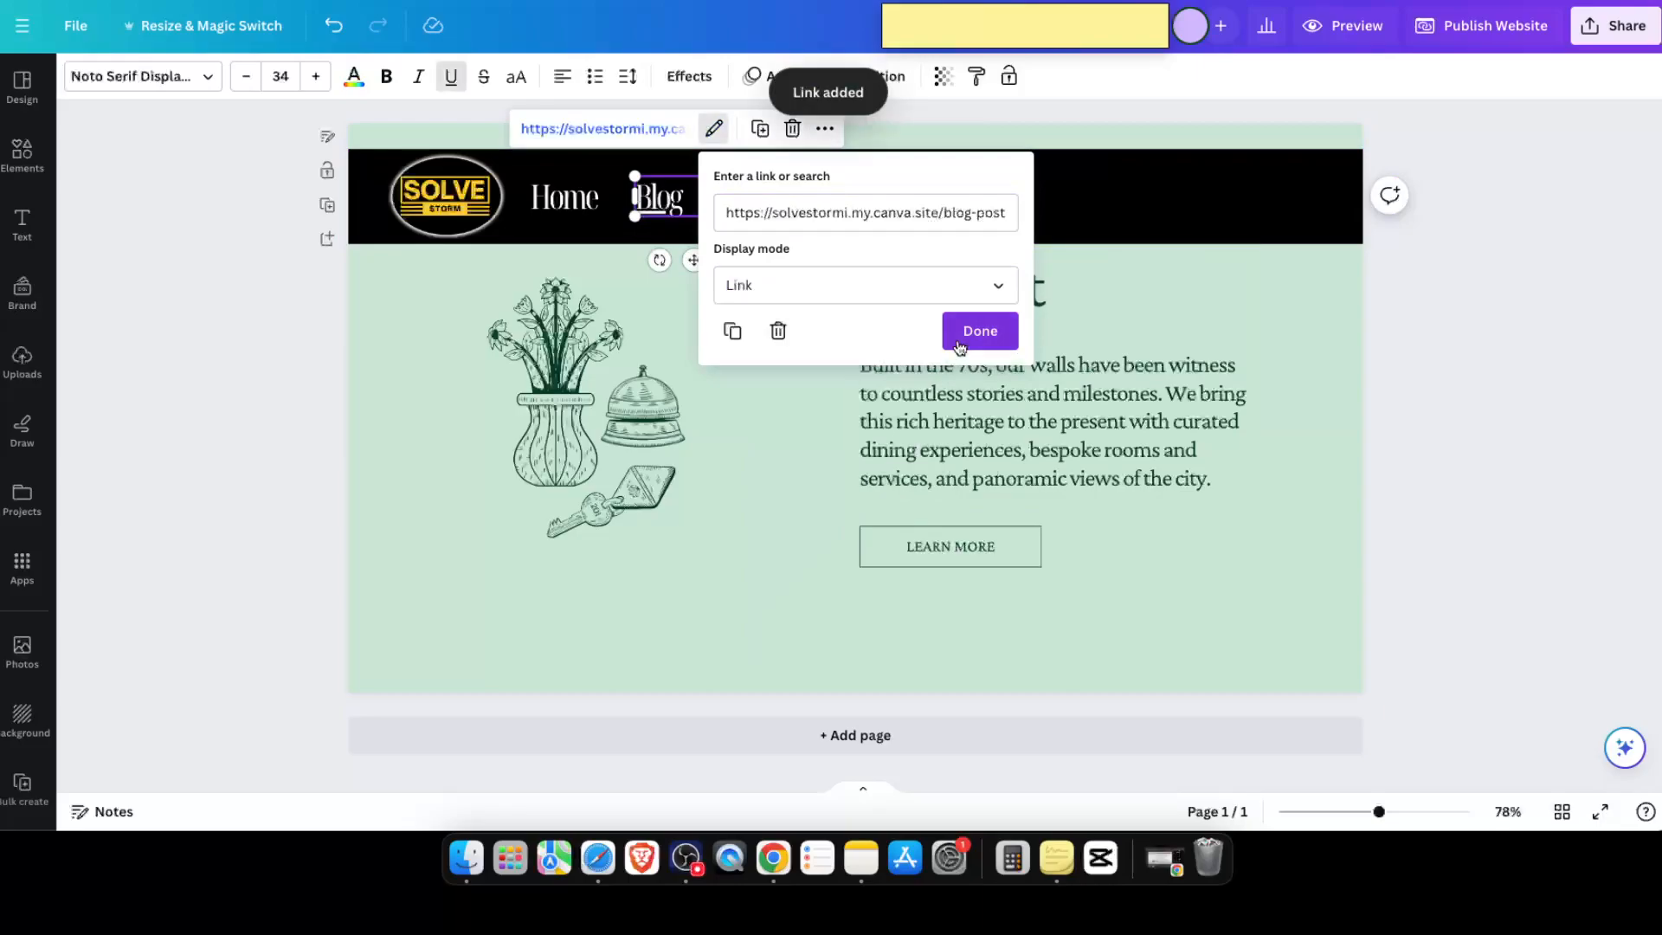
{"action": "left_click", "coordinate": [565, 197]}
{"action": "left_click", "coordinate": [669, 211]}
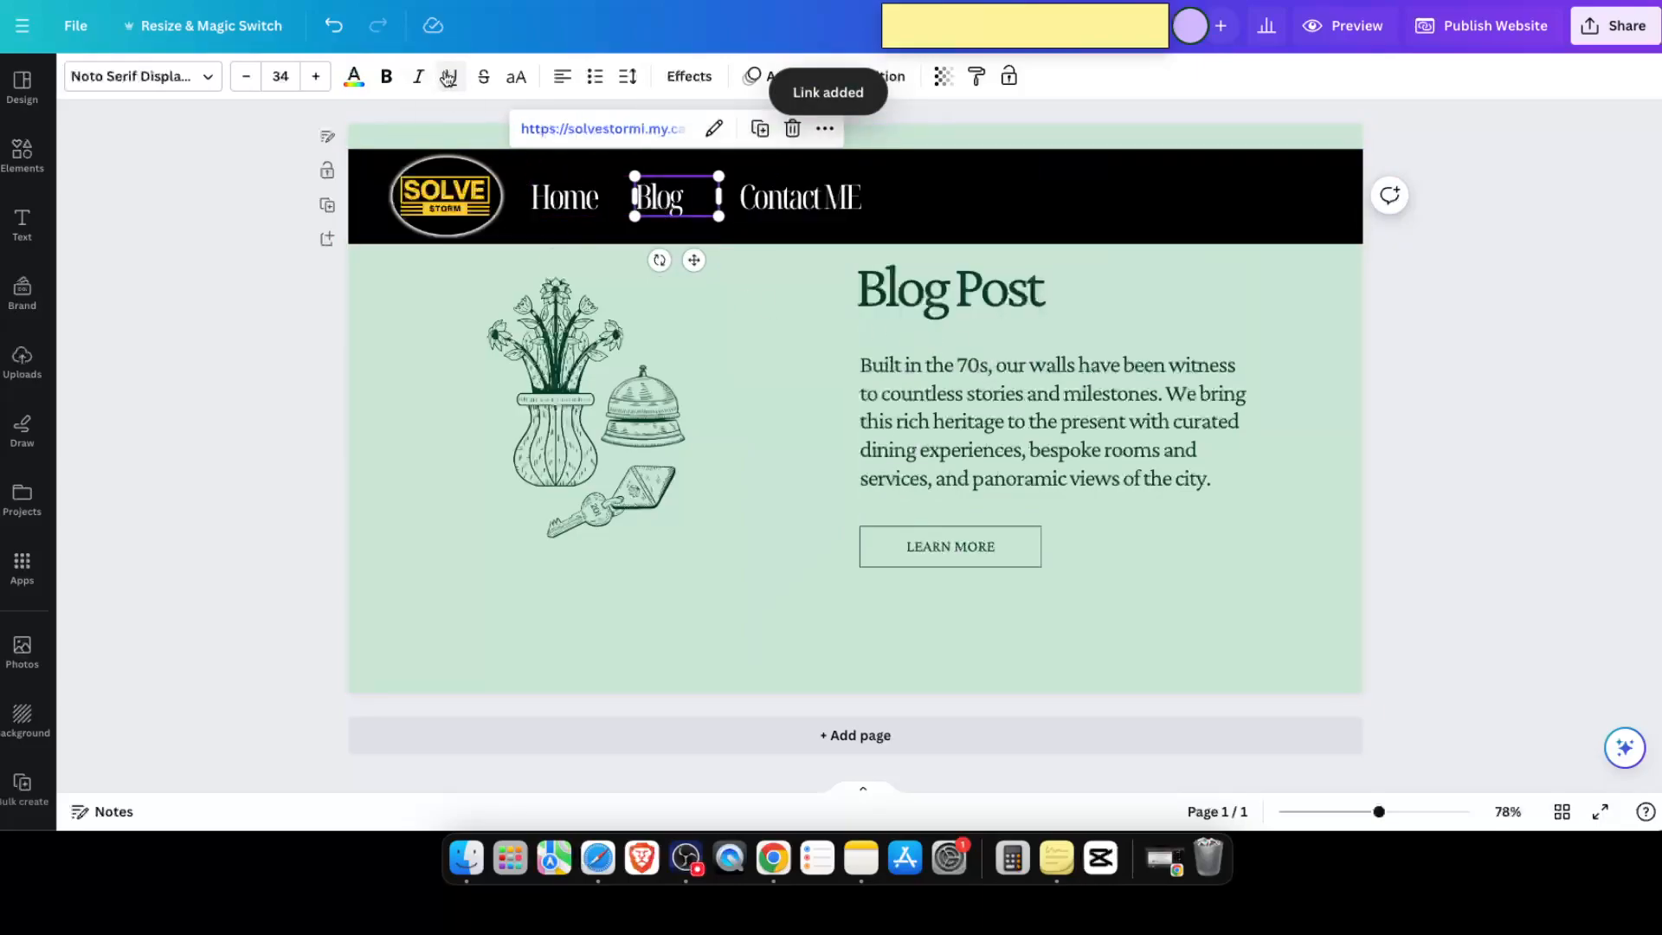
{"action": "left_click", "coordinate": [571, 189]}
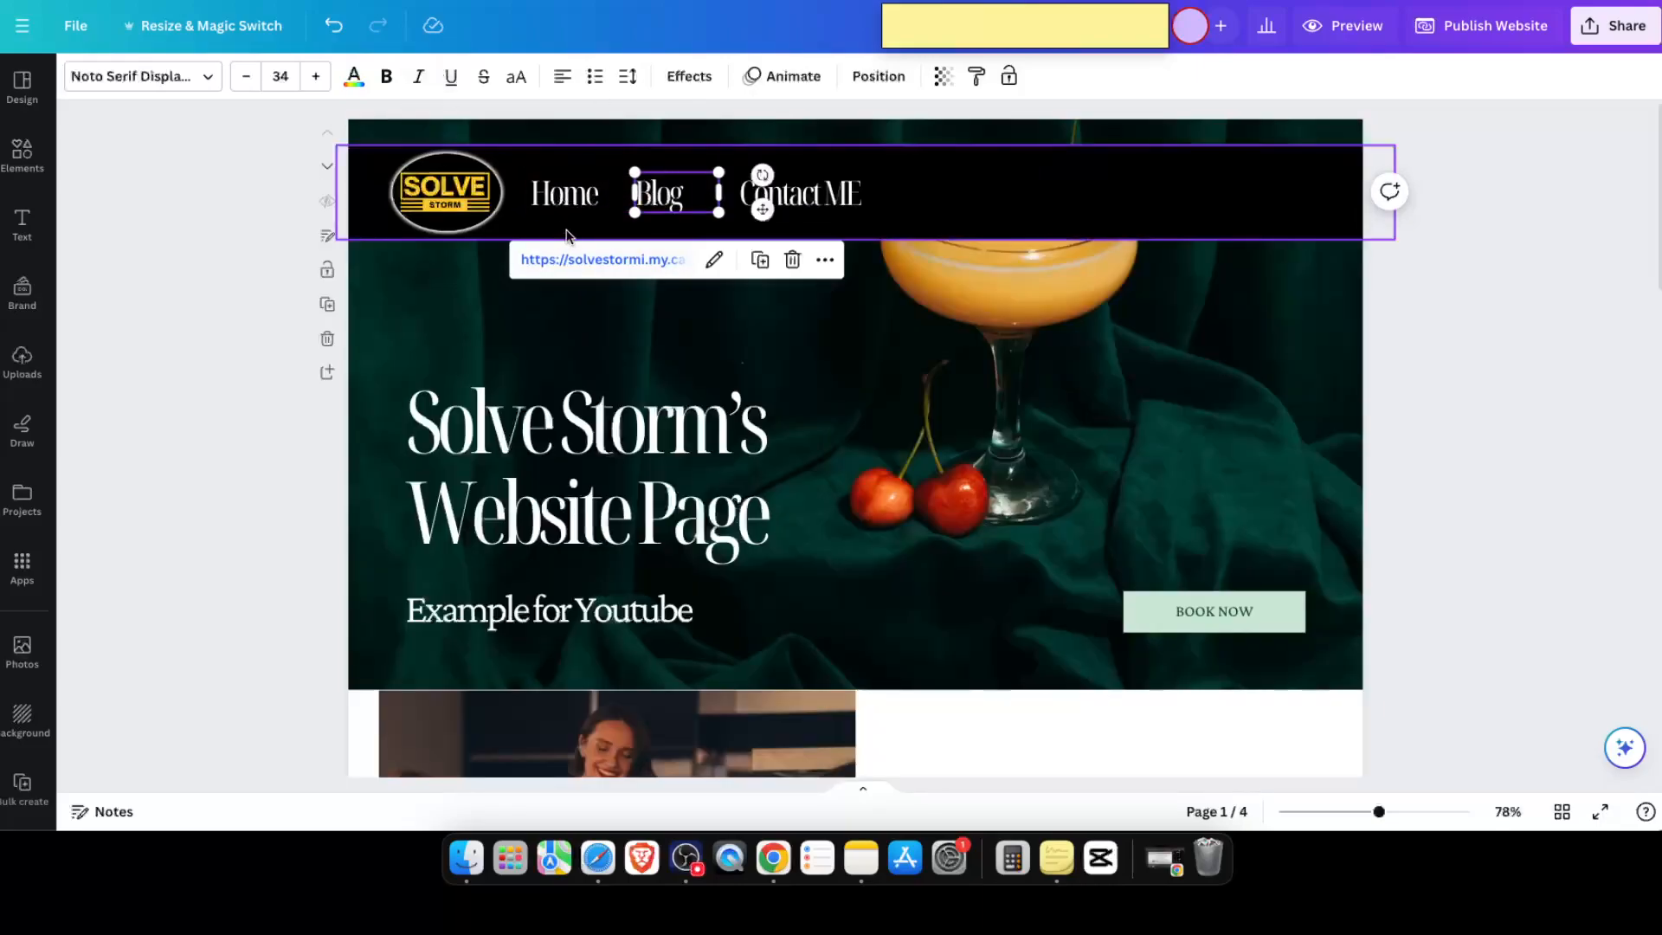
{"action": "left_click", "coordinate": [1500, 413]}
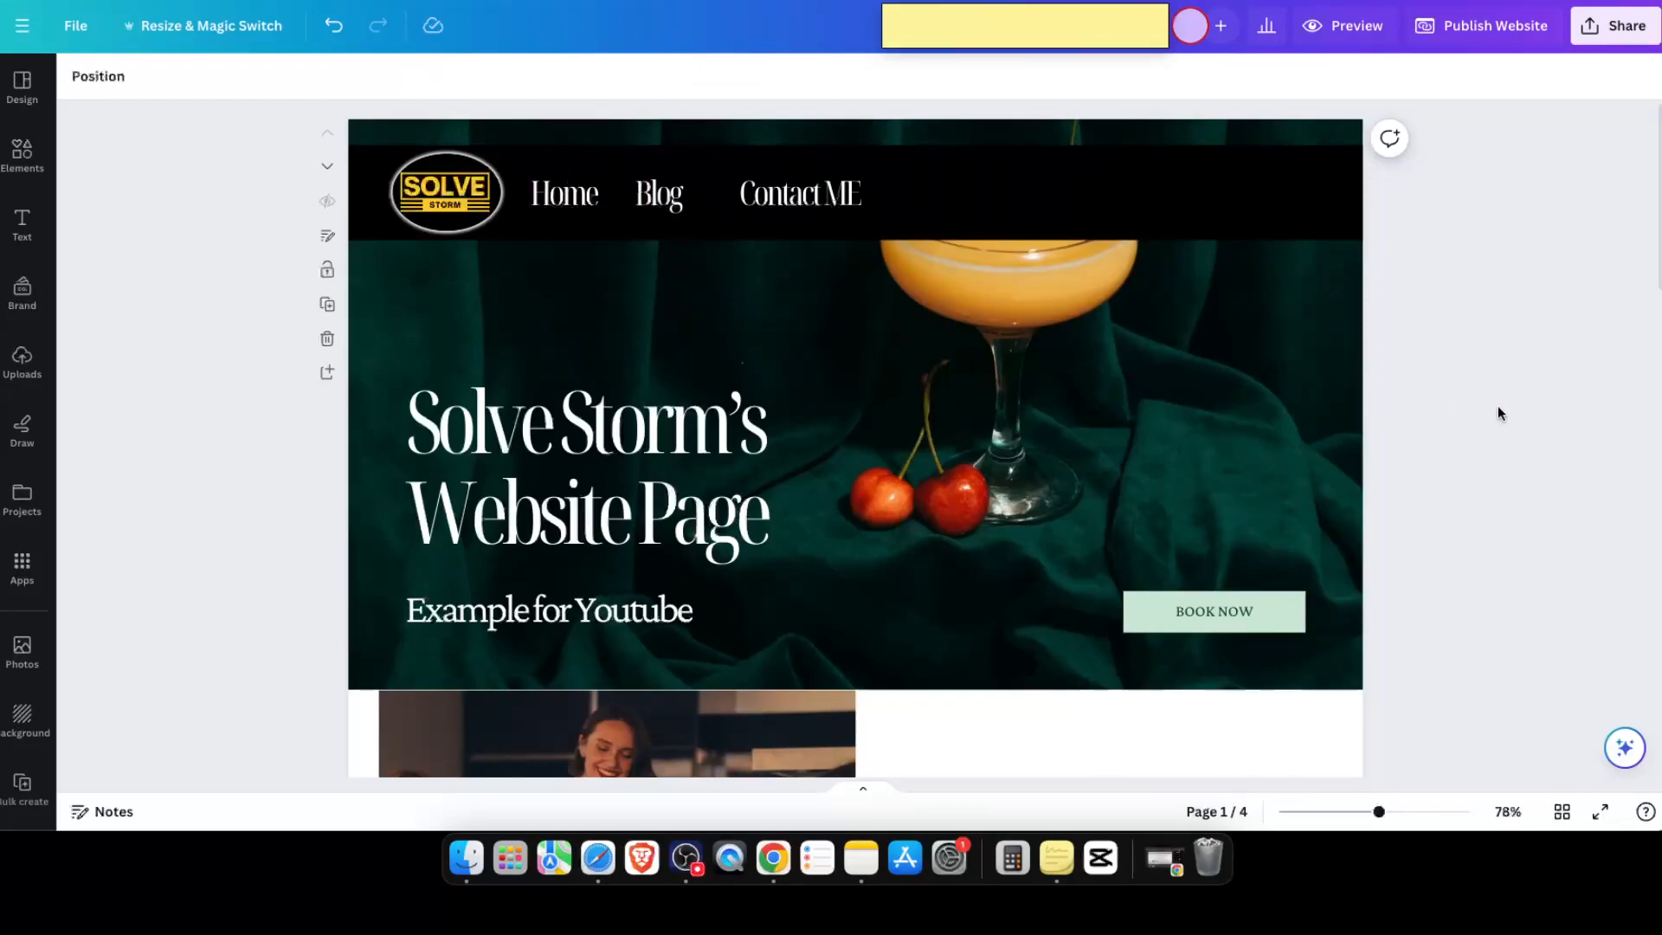
{"action": "key", "text": "ctrl+Tab"}
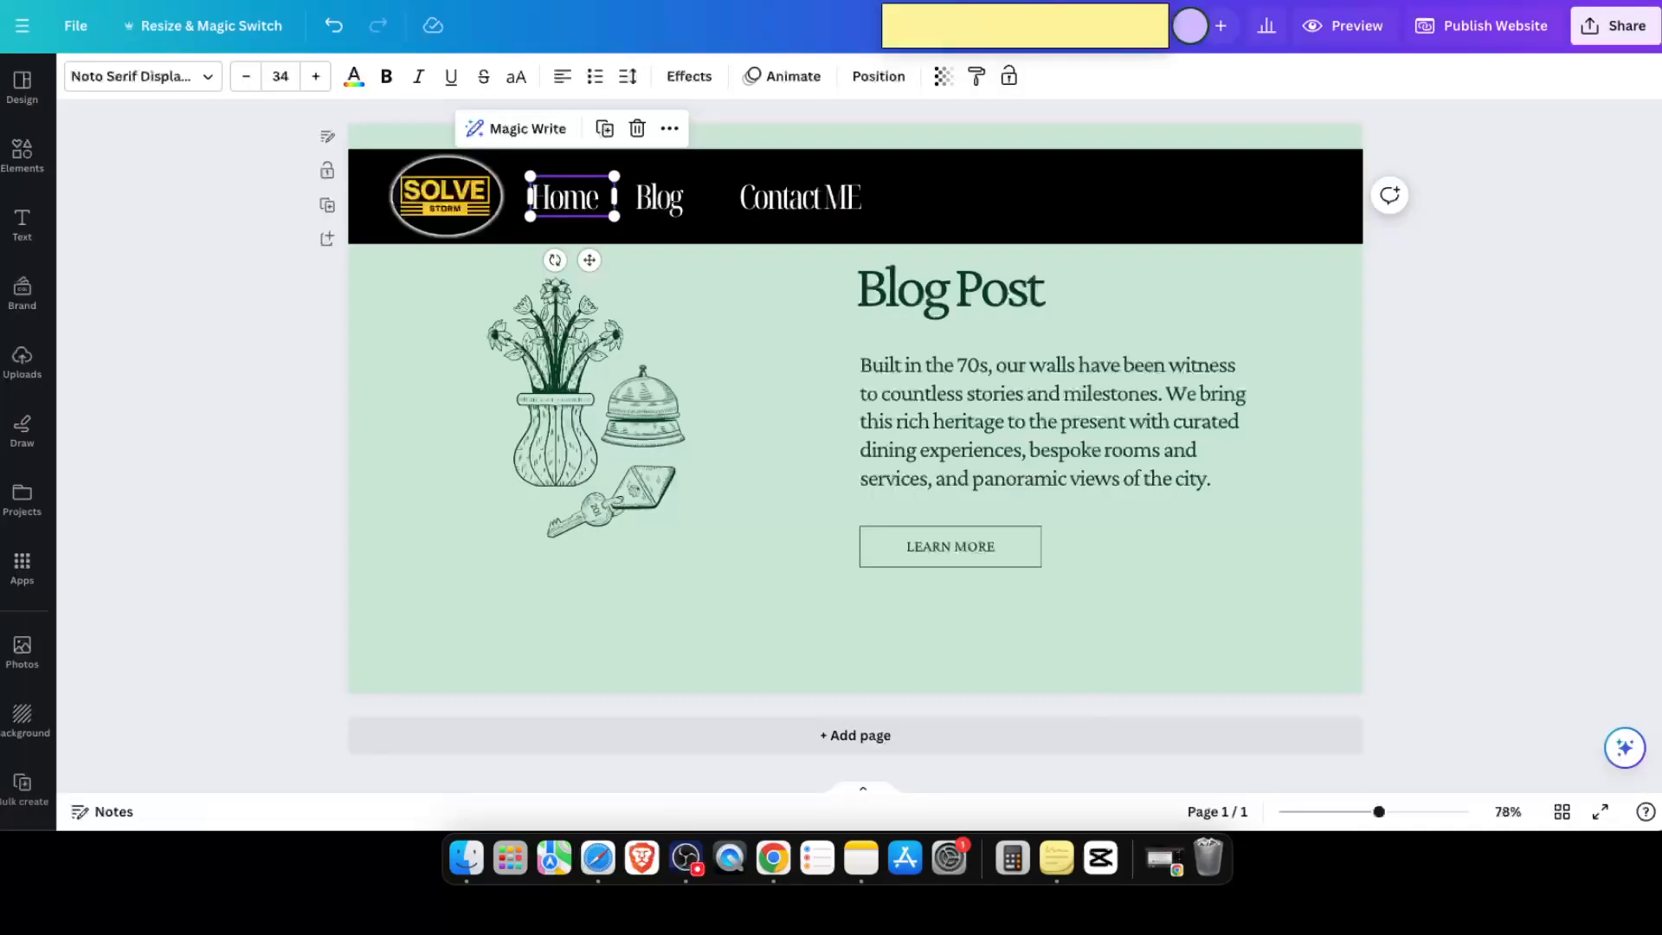
{"action": "left_click", "coordinate": [669, 128]}
{"action": "left_click", "coordinate": [783, 523]}
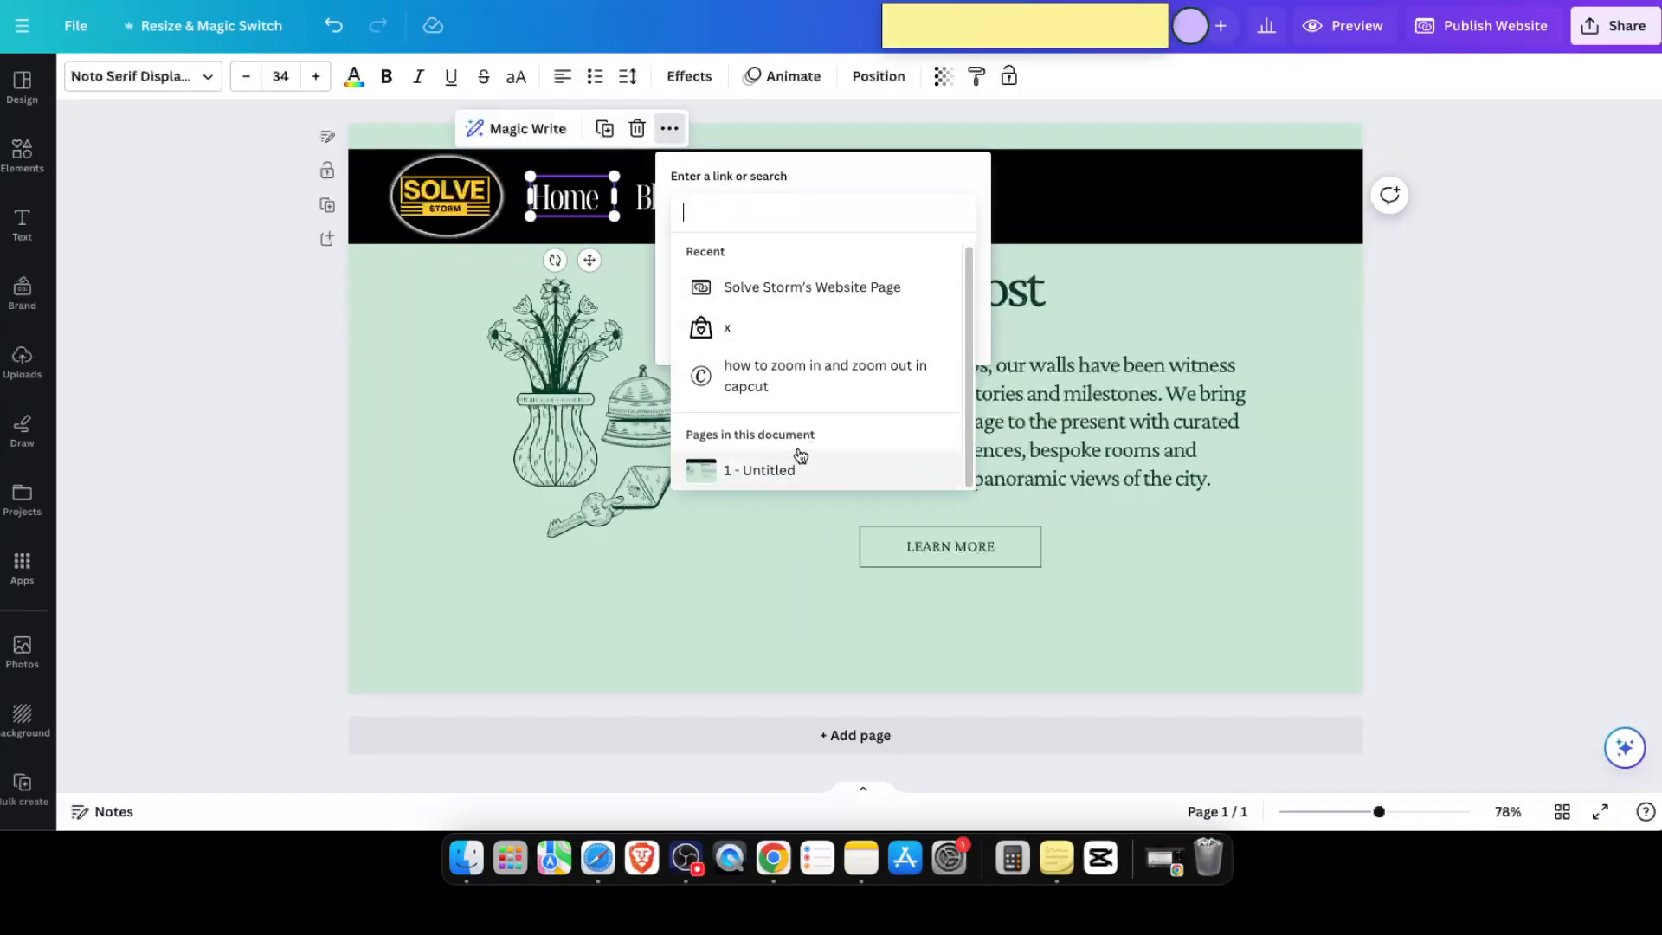
{"action": "key", "text": "super+v"}
{"action": "left_click", "coordinate": [938, 332]}
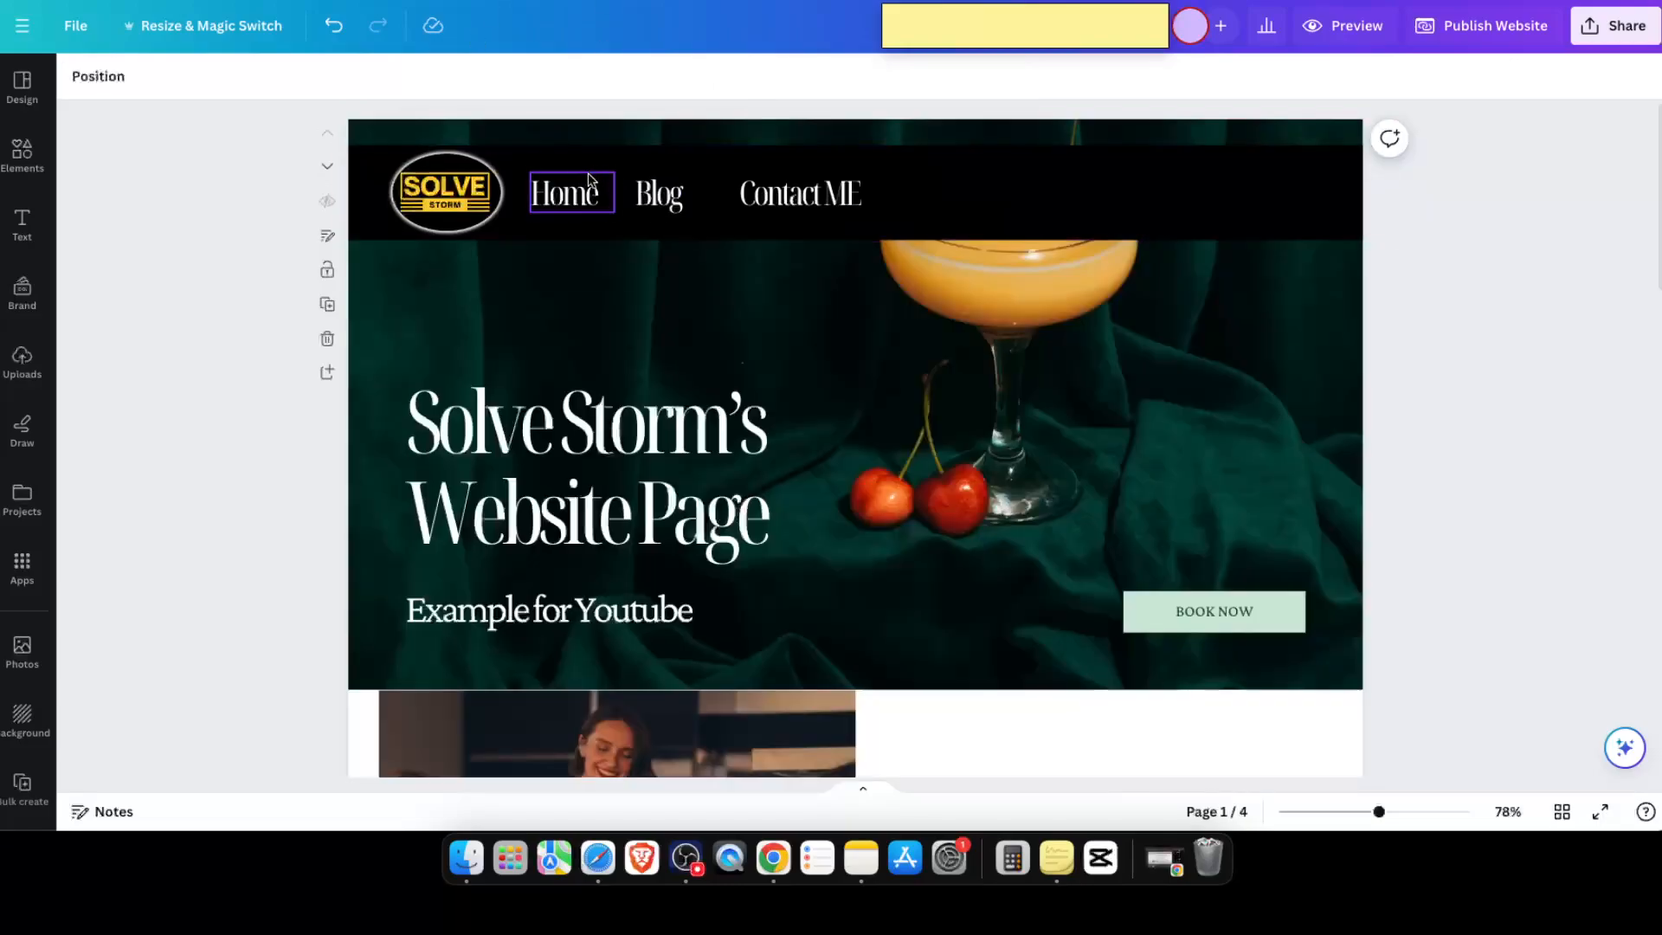
{"action": "left_click", "coordinate": [589, 179]}
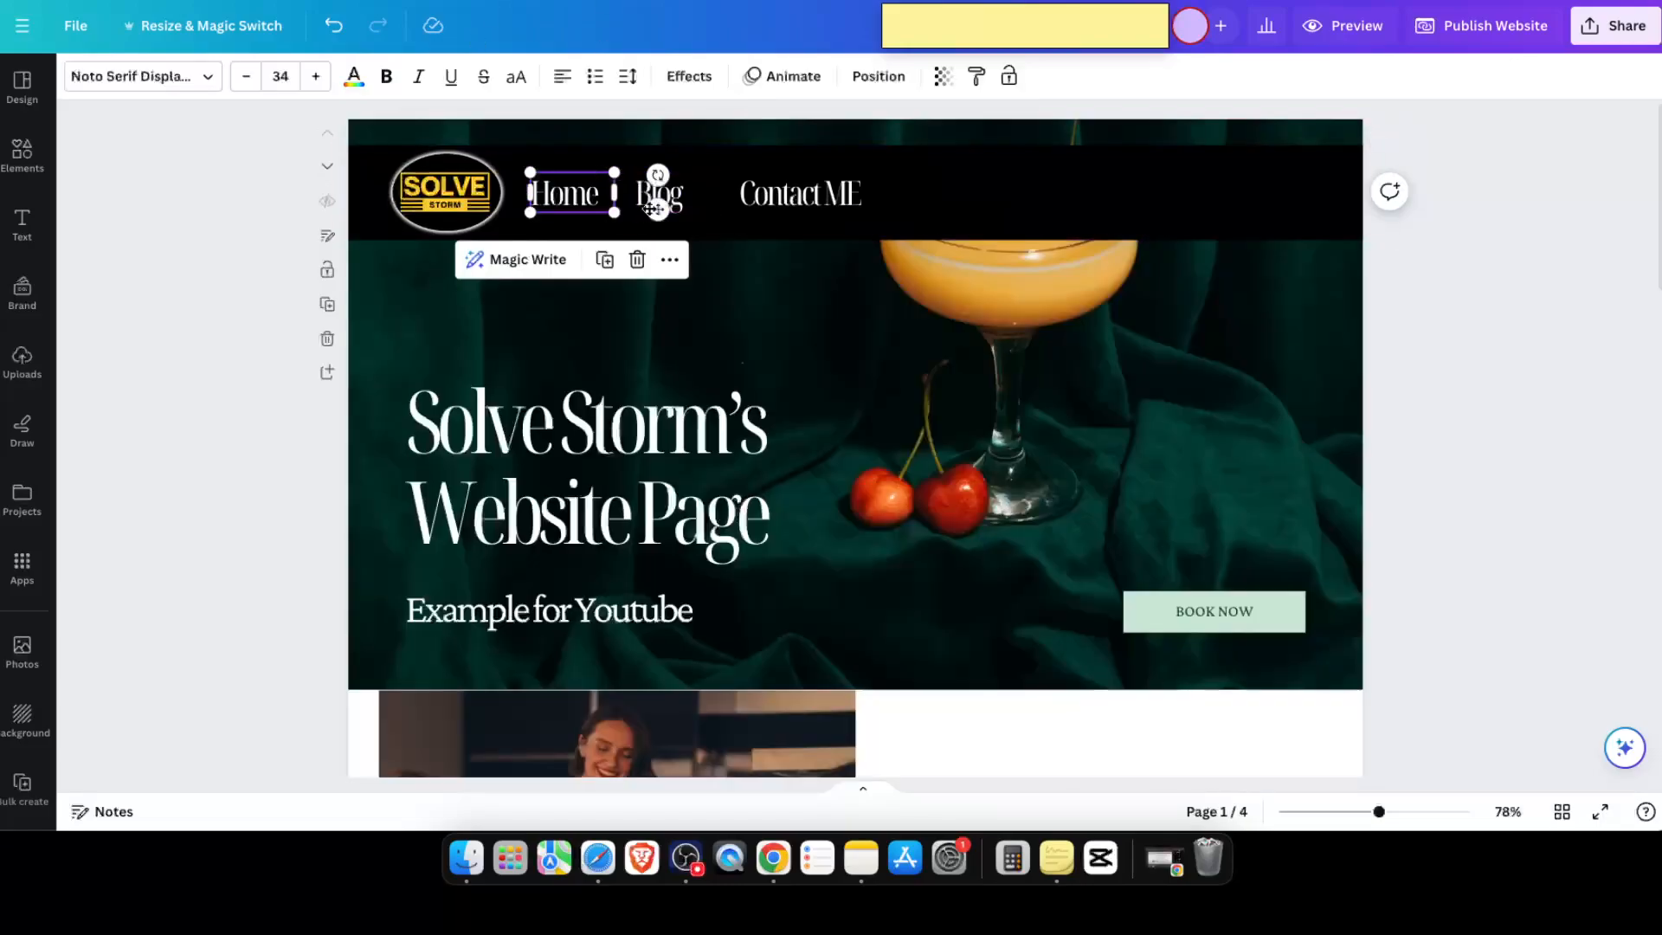
{"action": "right_click", "coordinate": [662, 264]}
{"action": "left_click", "coordinate": [752, 478]}
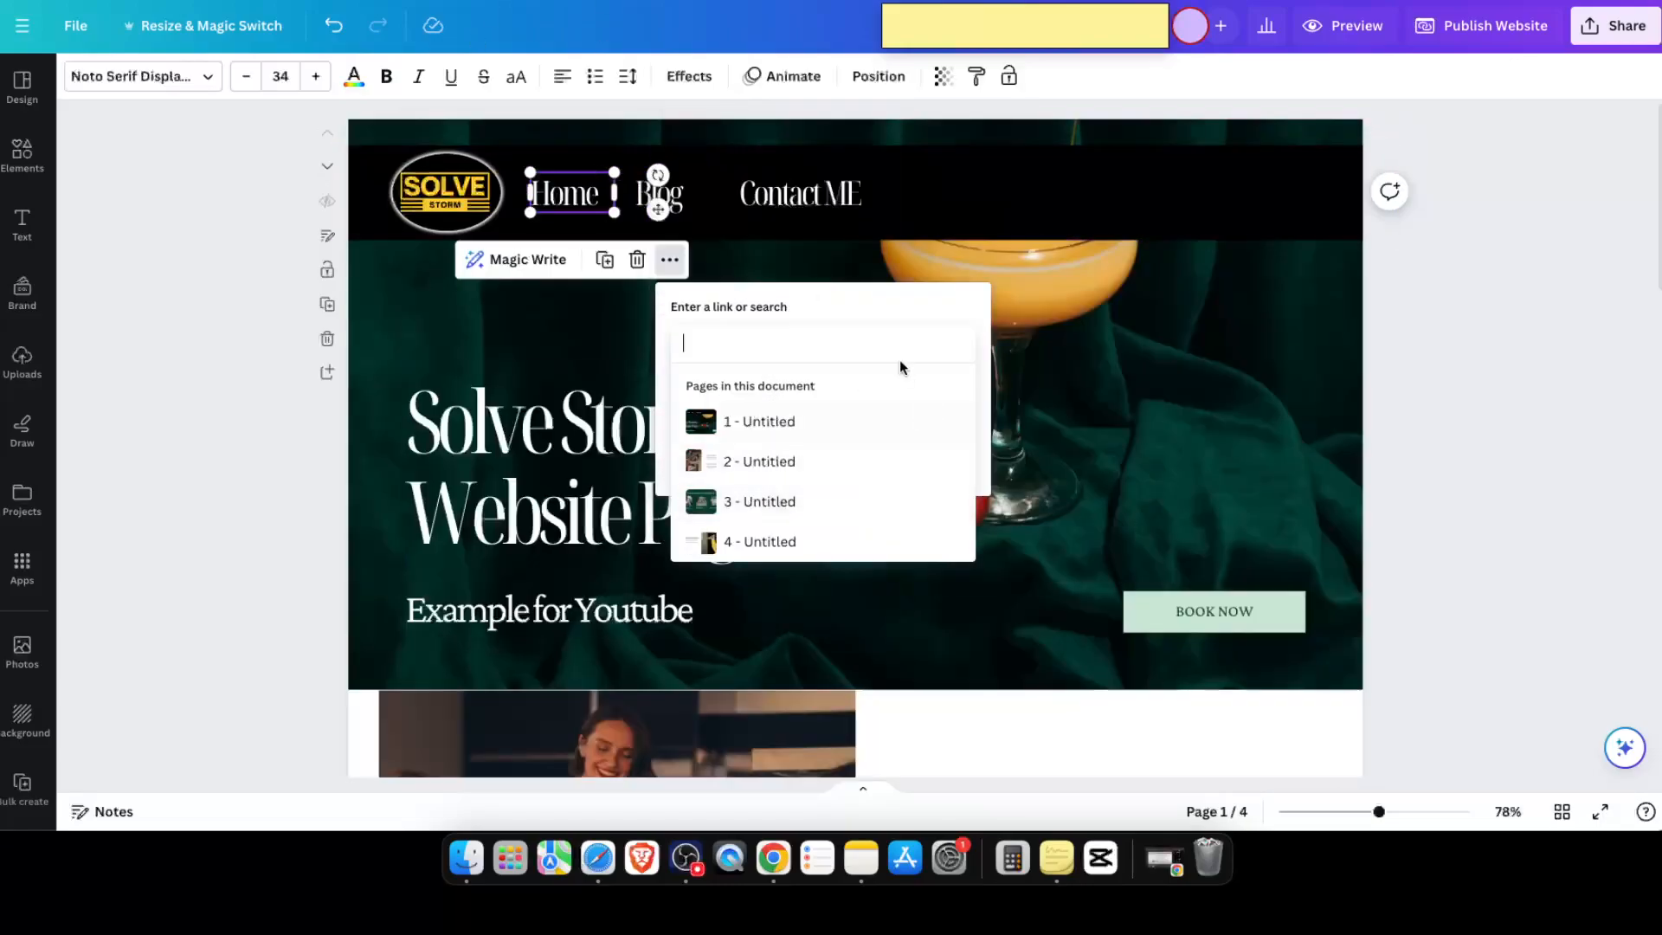
{"action": "key", "text": "super+v"}
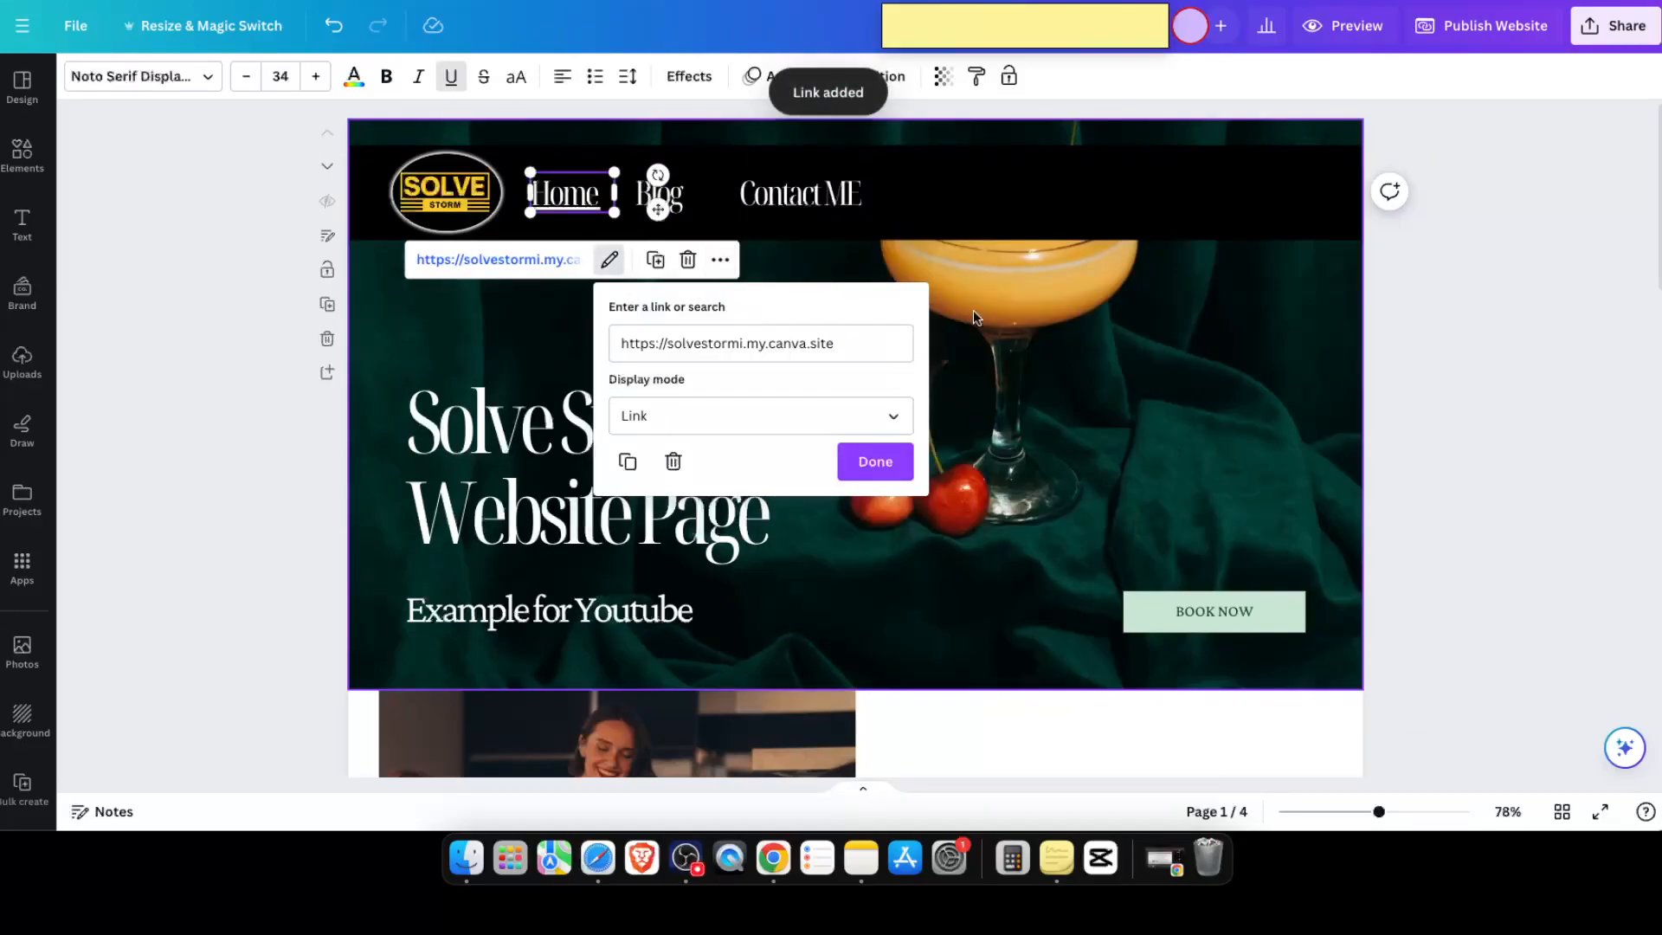
{"action": "left_click", "coordinate": [892, 464]}
{"action": "left_click", "coordinate": [1407, 386]}
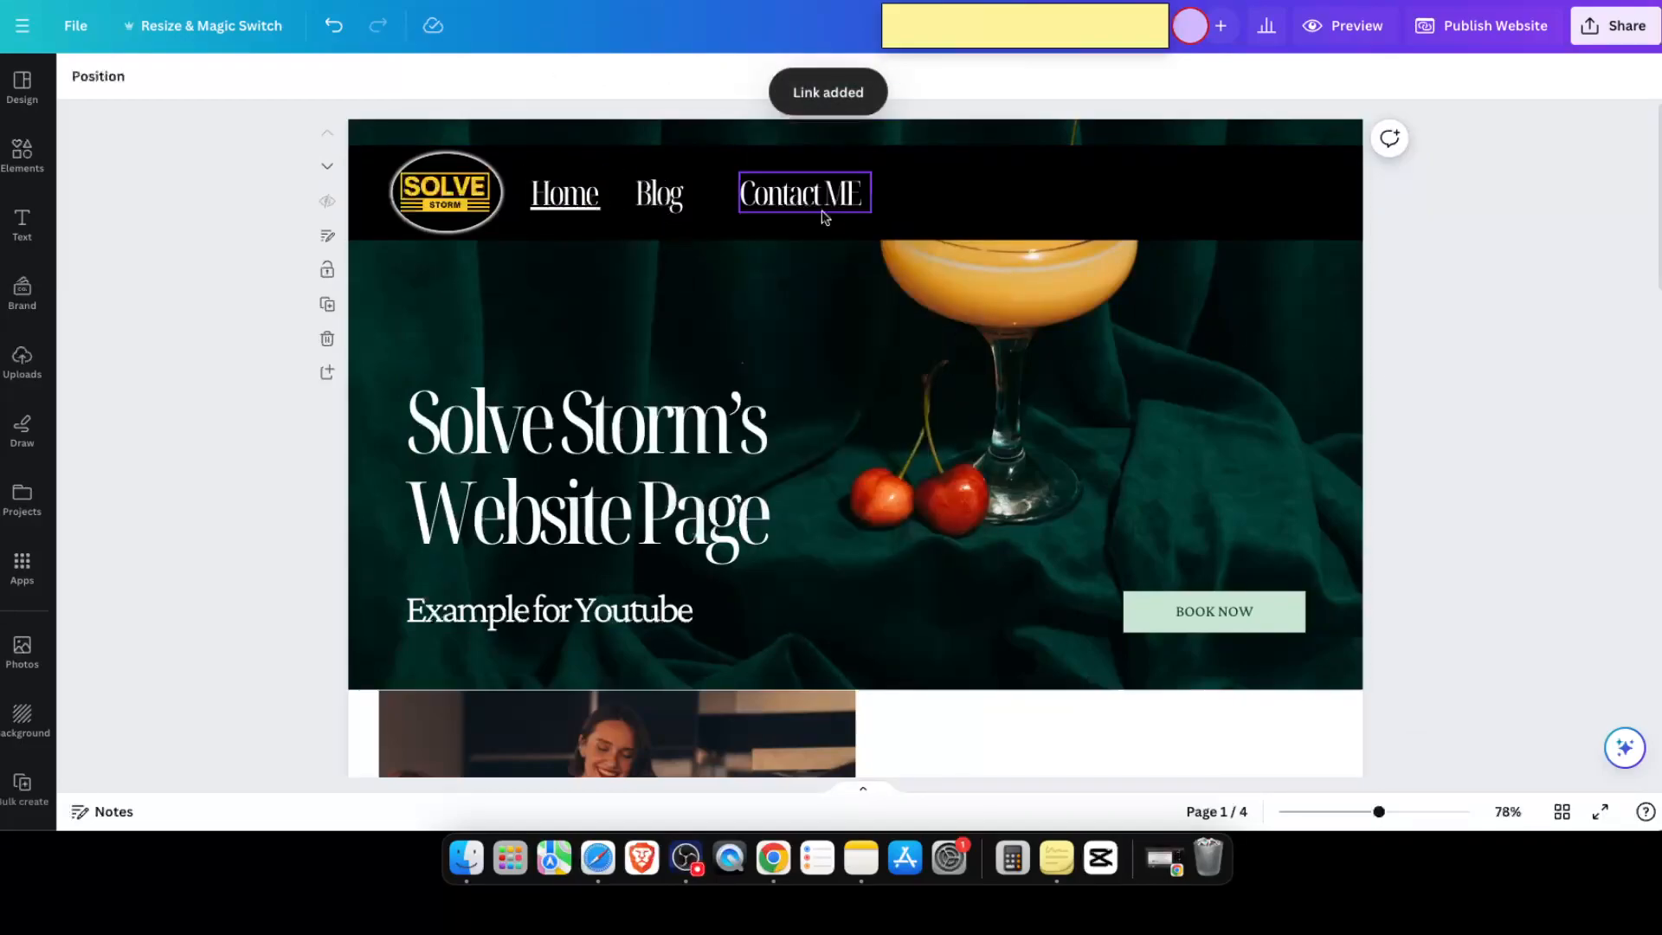
{"action": "left_click", "coordinate": [567, 192]}
{"action": "left_click", "coordinate": [1559, 301]}
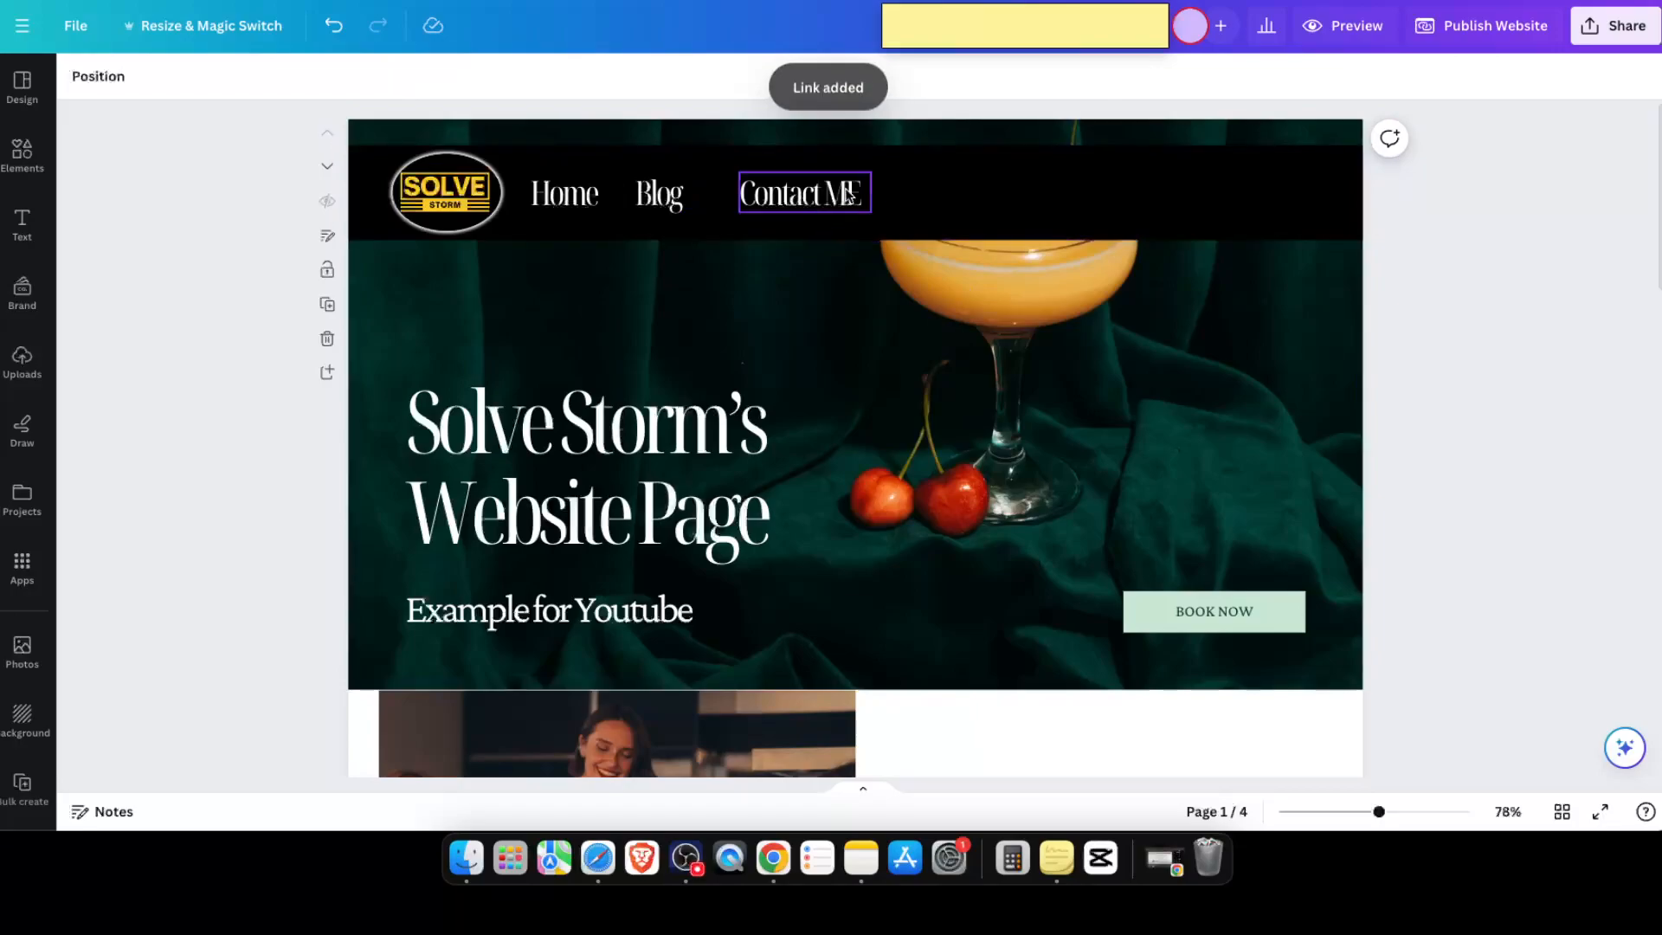
Step: Check which links are assigned to the Home, Blog and Contact ME labels in the navigation bar
{"action": "left_click", "coordinate": [674, 201]}
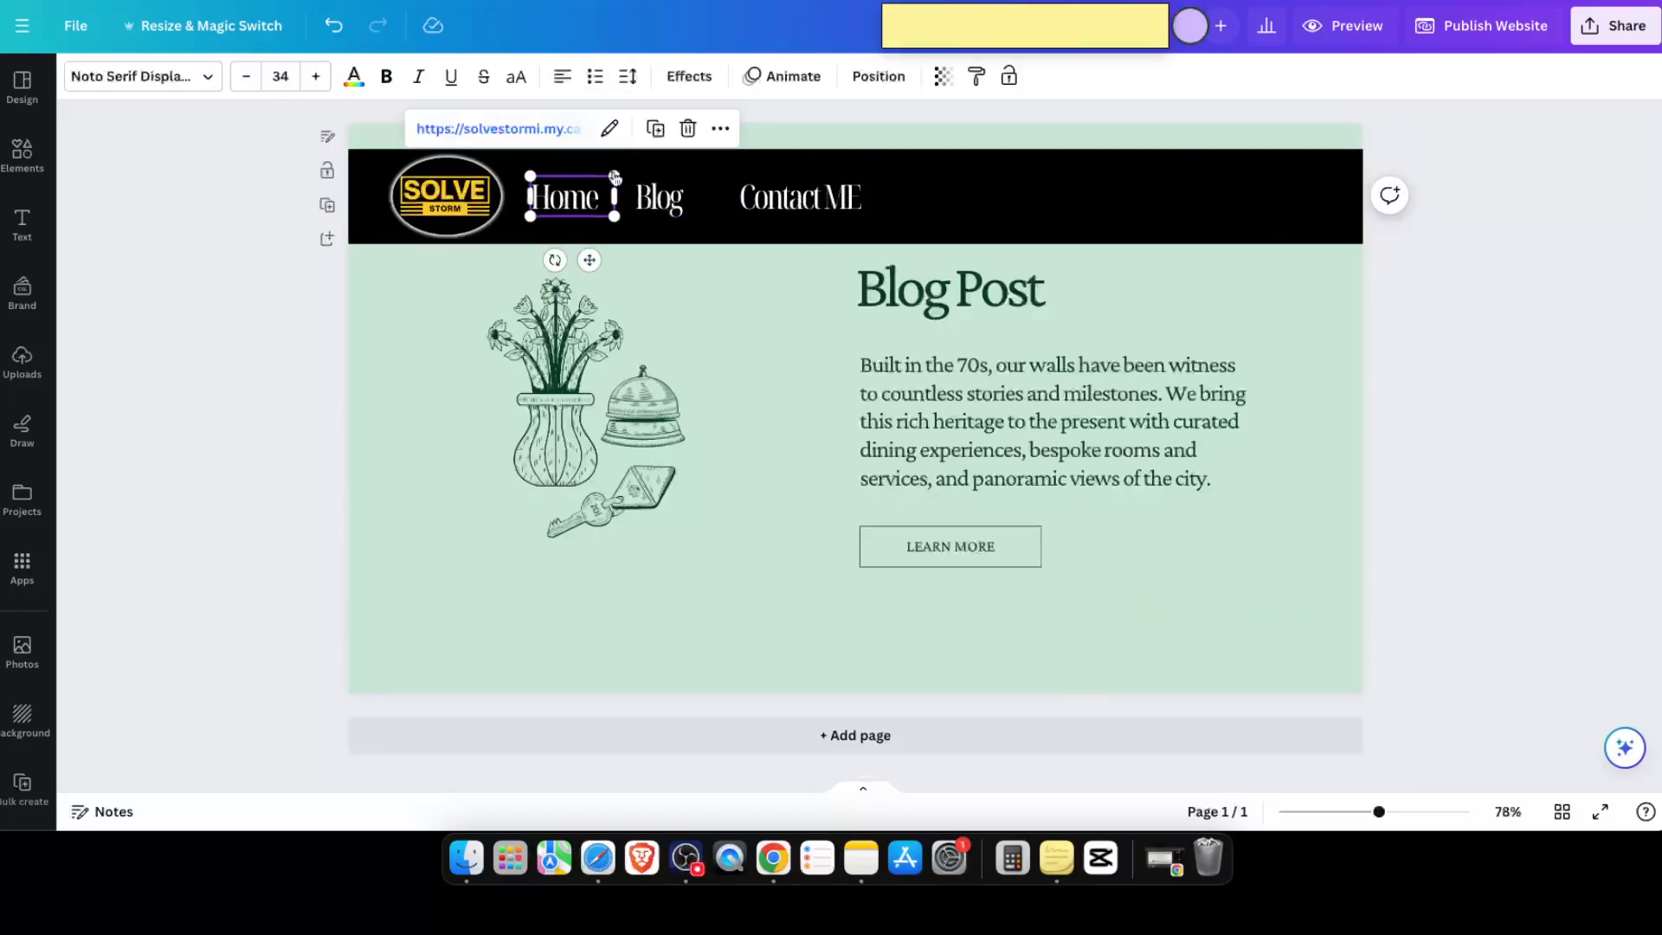
{"action": "left_click", "coordinate": [658, 199]}
{"action": "left_click", "coordinate": [824, 202]}
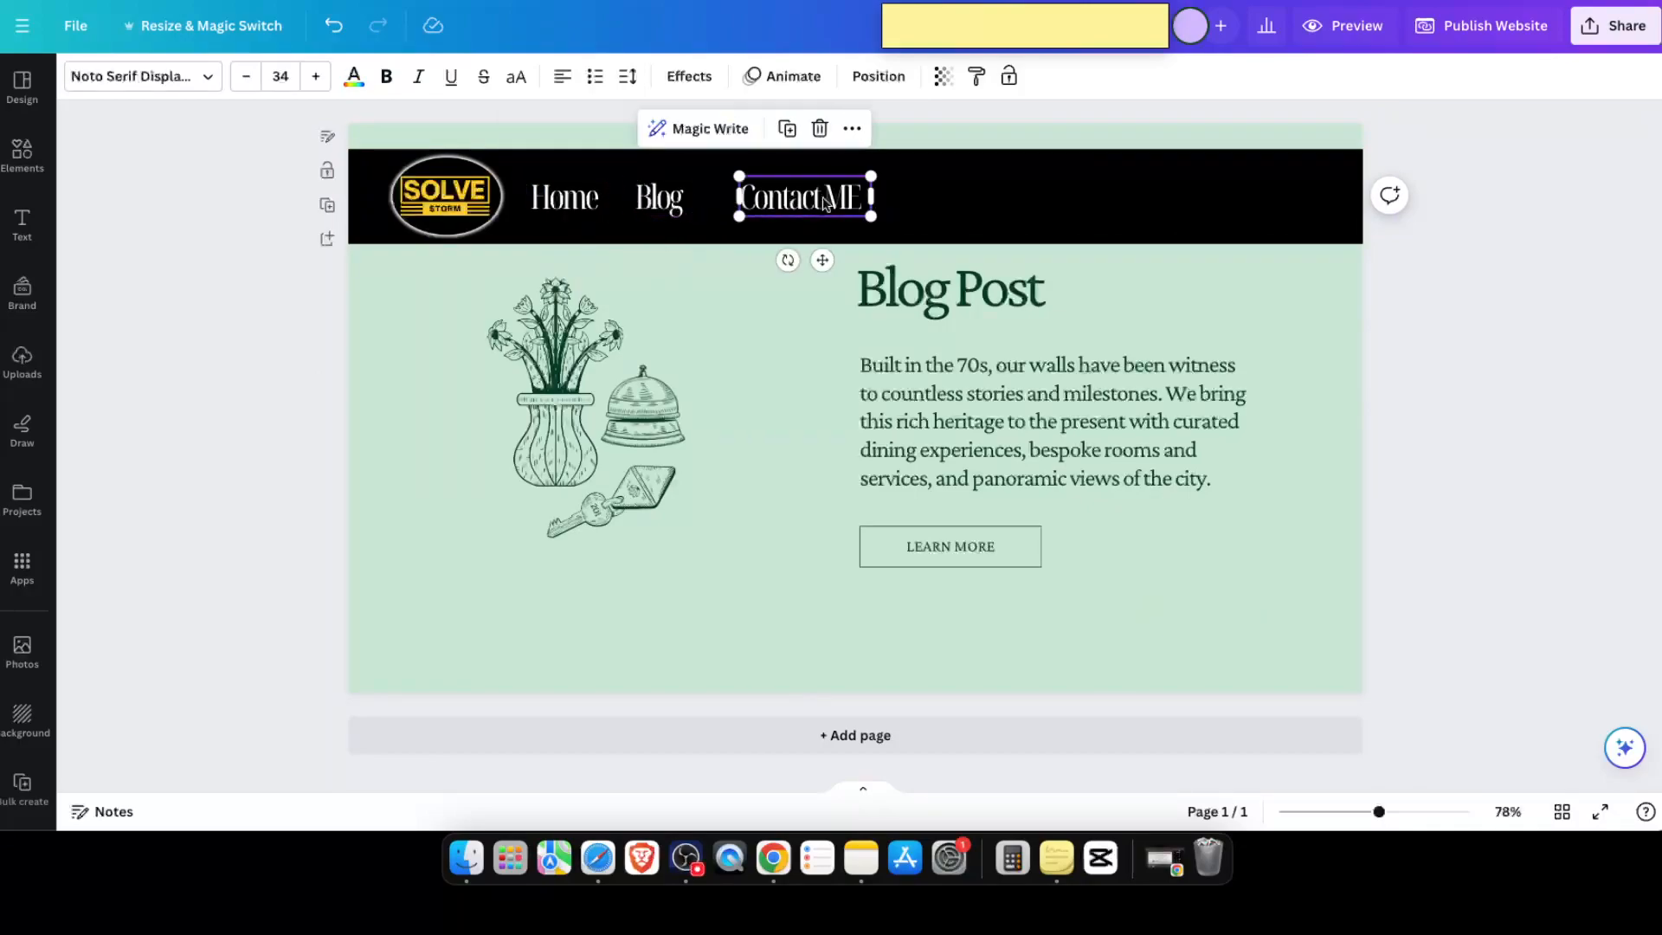
{"action": "left_click", "coordinate": [1169, 122]}
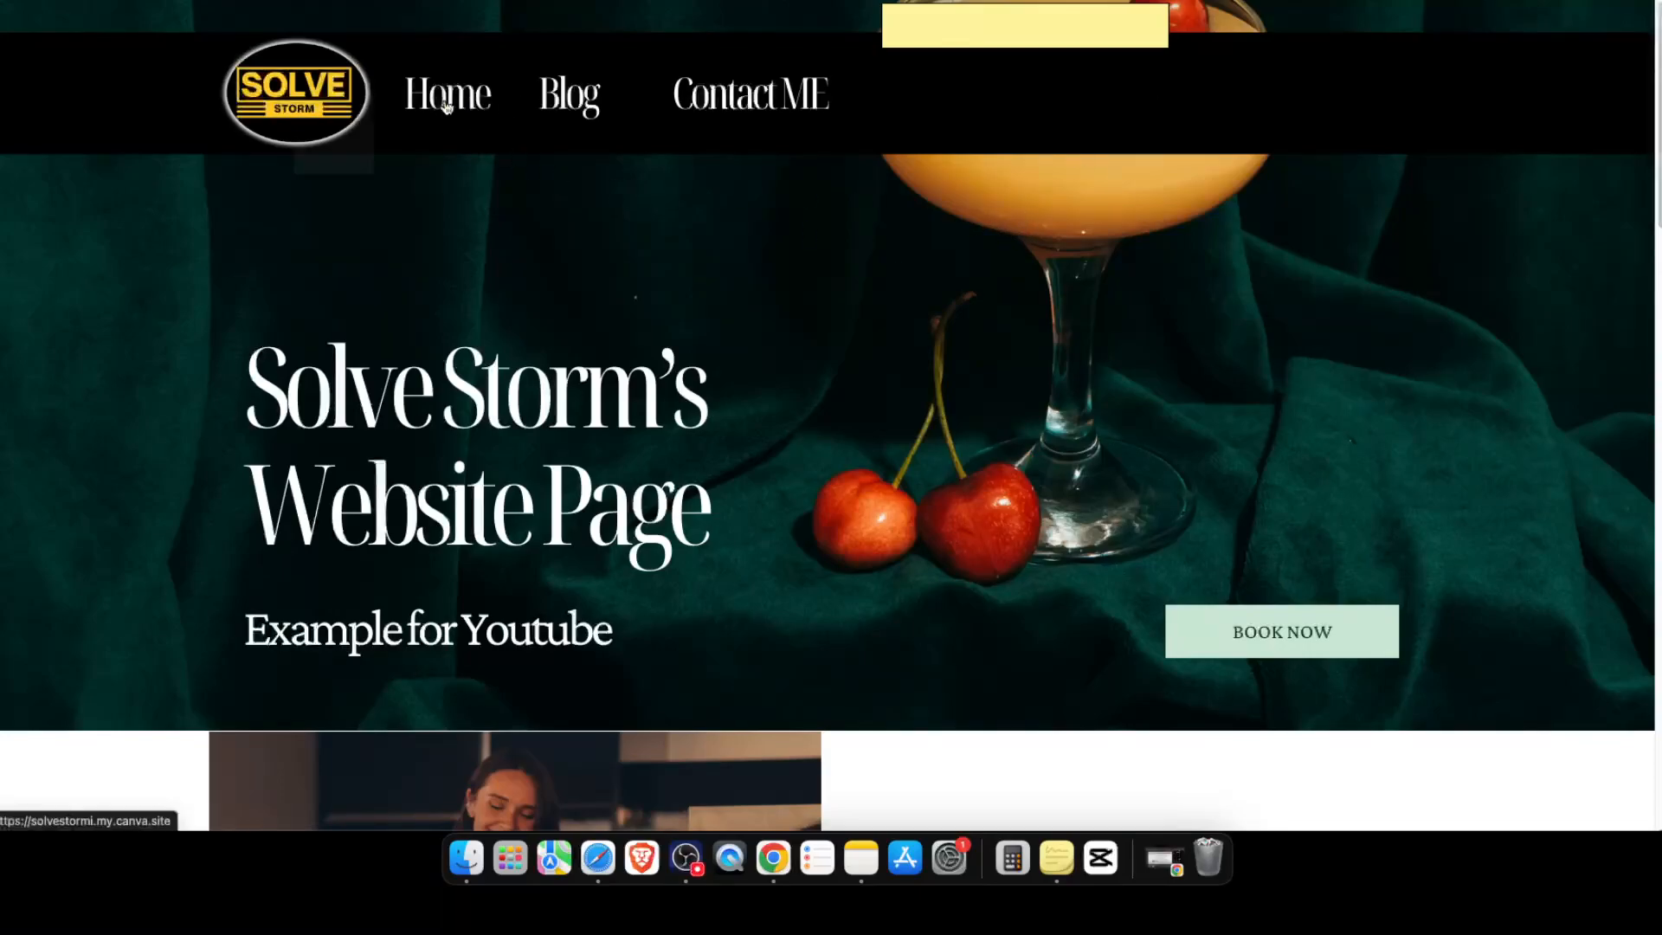
Step: Look through the live home page, follow its Blog link and view the blog page down to the footer
{"action": "scroll", "coordinate": [760, 491], "scroll_direction": "down", "scroll_amount": 15}
{"action": "scroll", "coordinate": [760, 491], "scroll_direction": "up", "scroll_amount": 15}
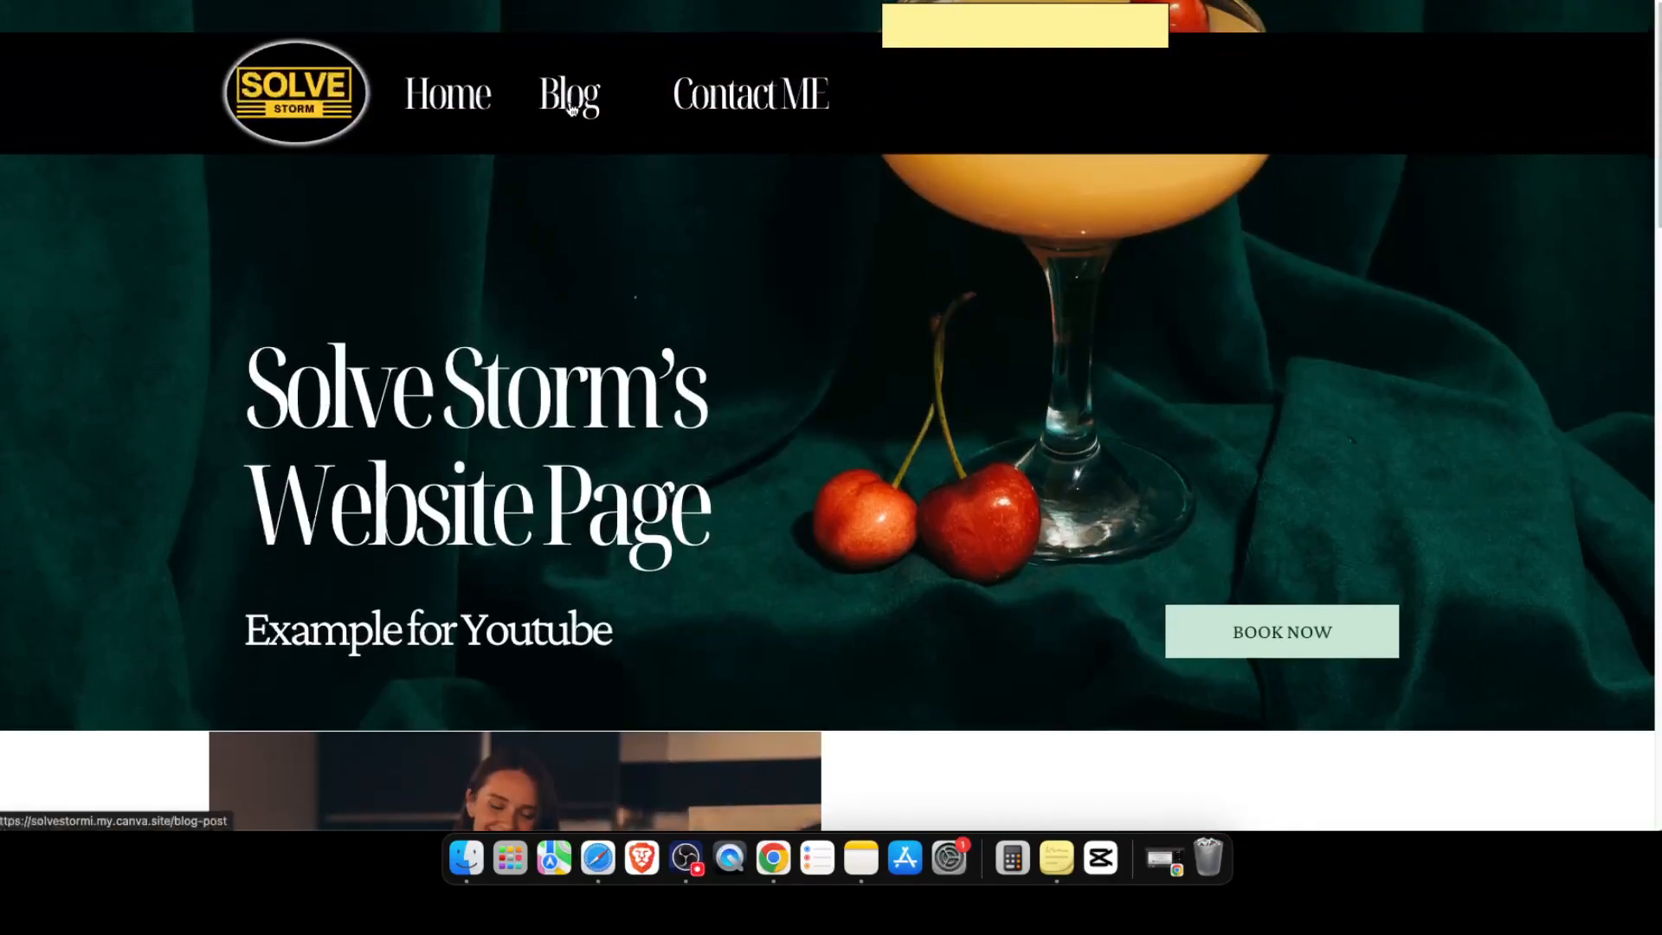
{"action": "left_click", "coordinate": [571, 108]}
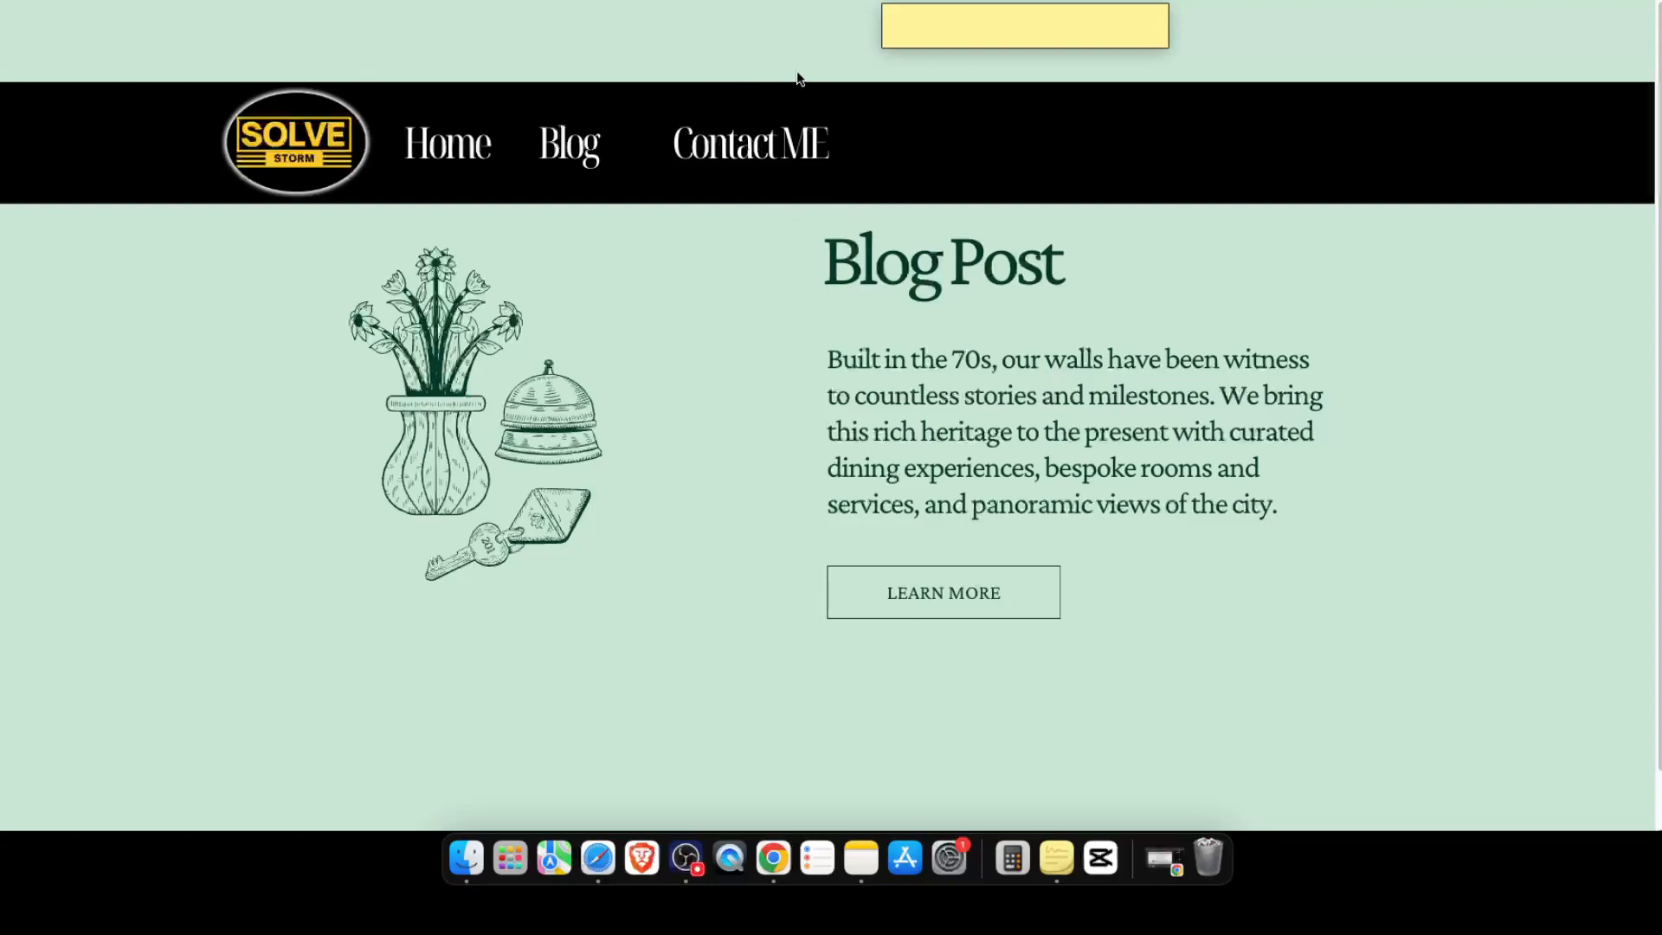
{"action": "scroll", "coordinate": [988, 267], "scroll_direction": "down", "scroll_amount": 2}
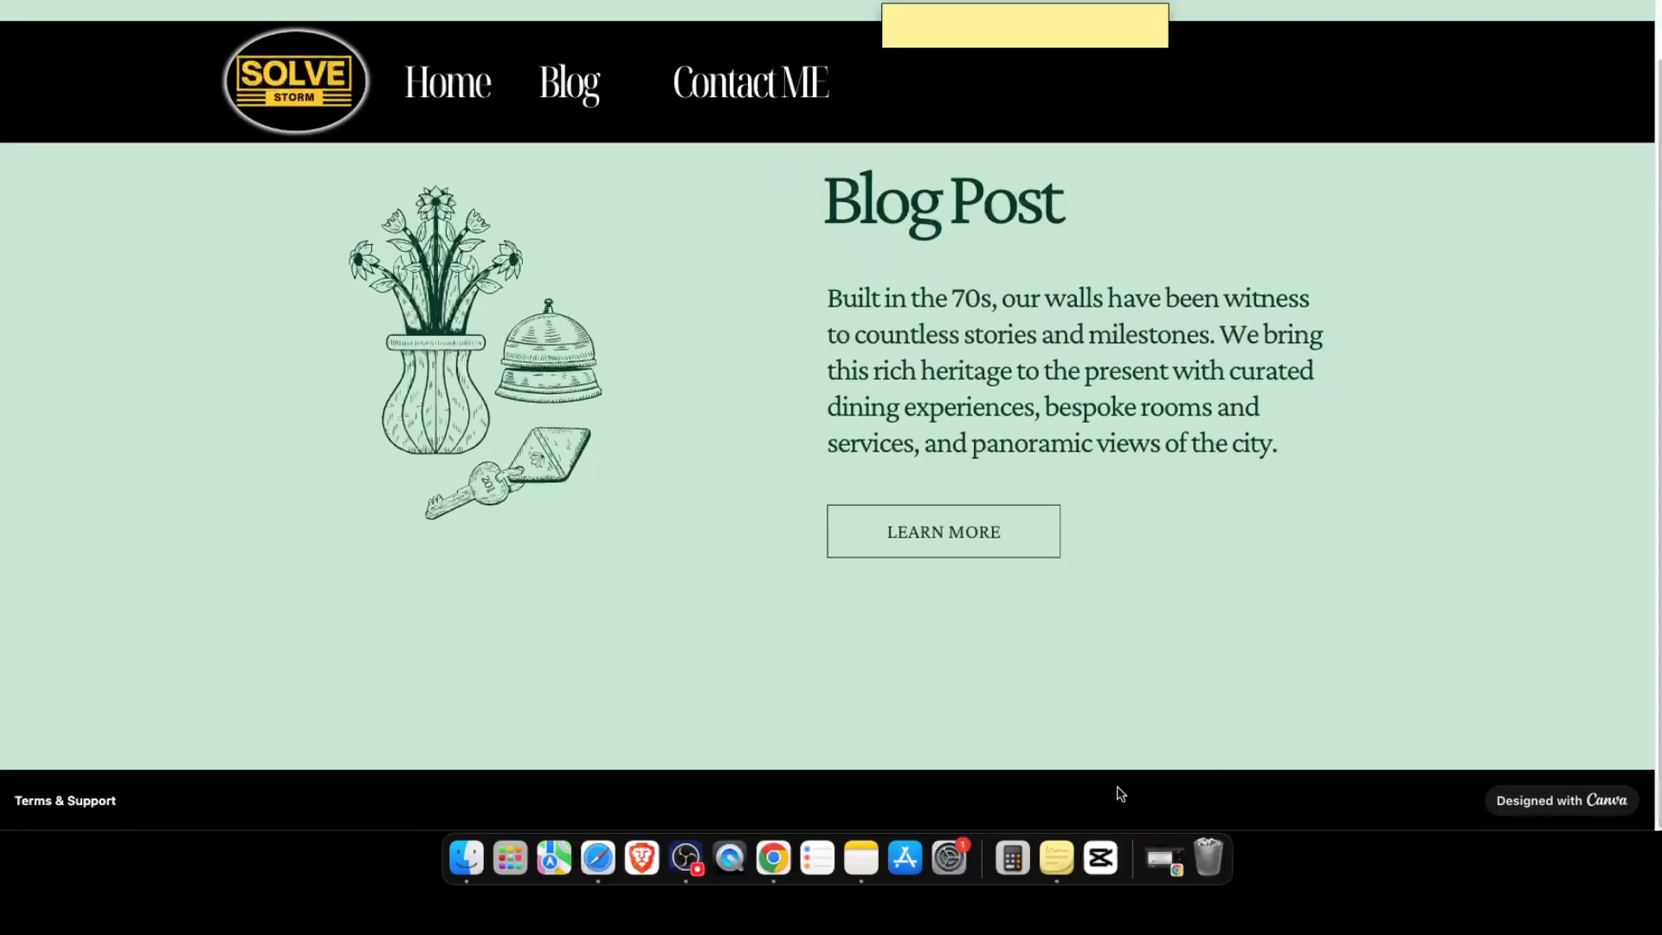
{"action": "scroll", "coordinate": [787, 478], "scroll_direction": "up", "scroll_amount": 2}
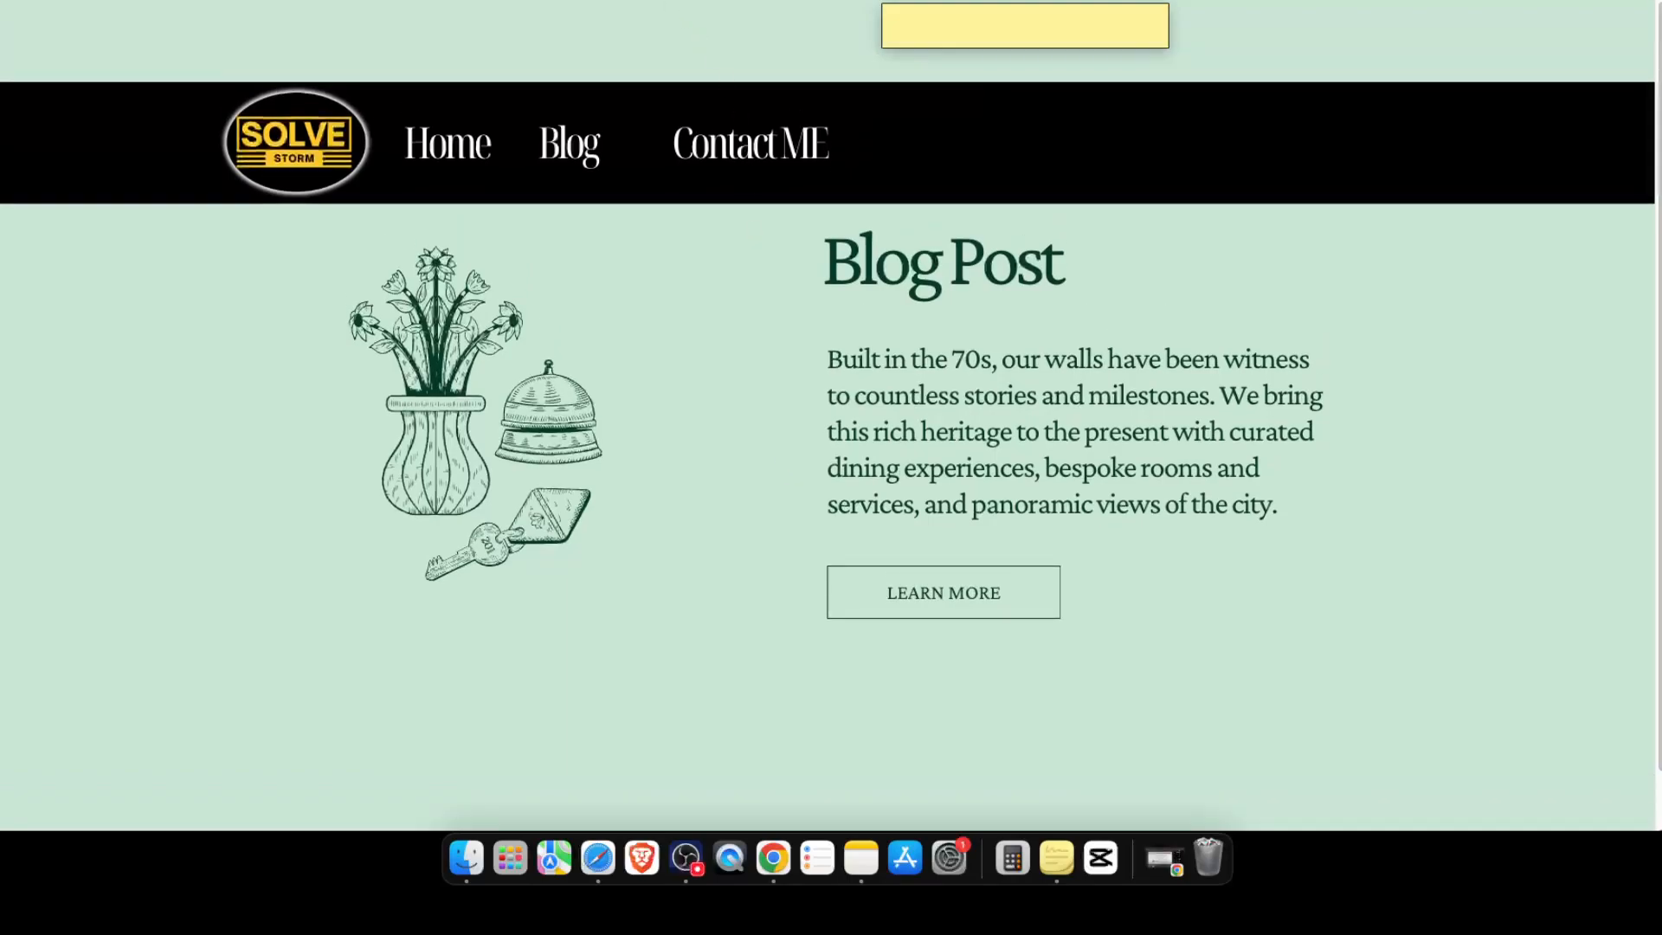